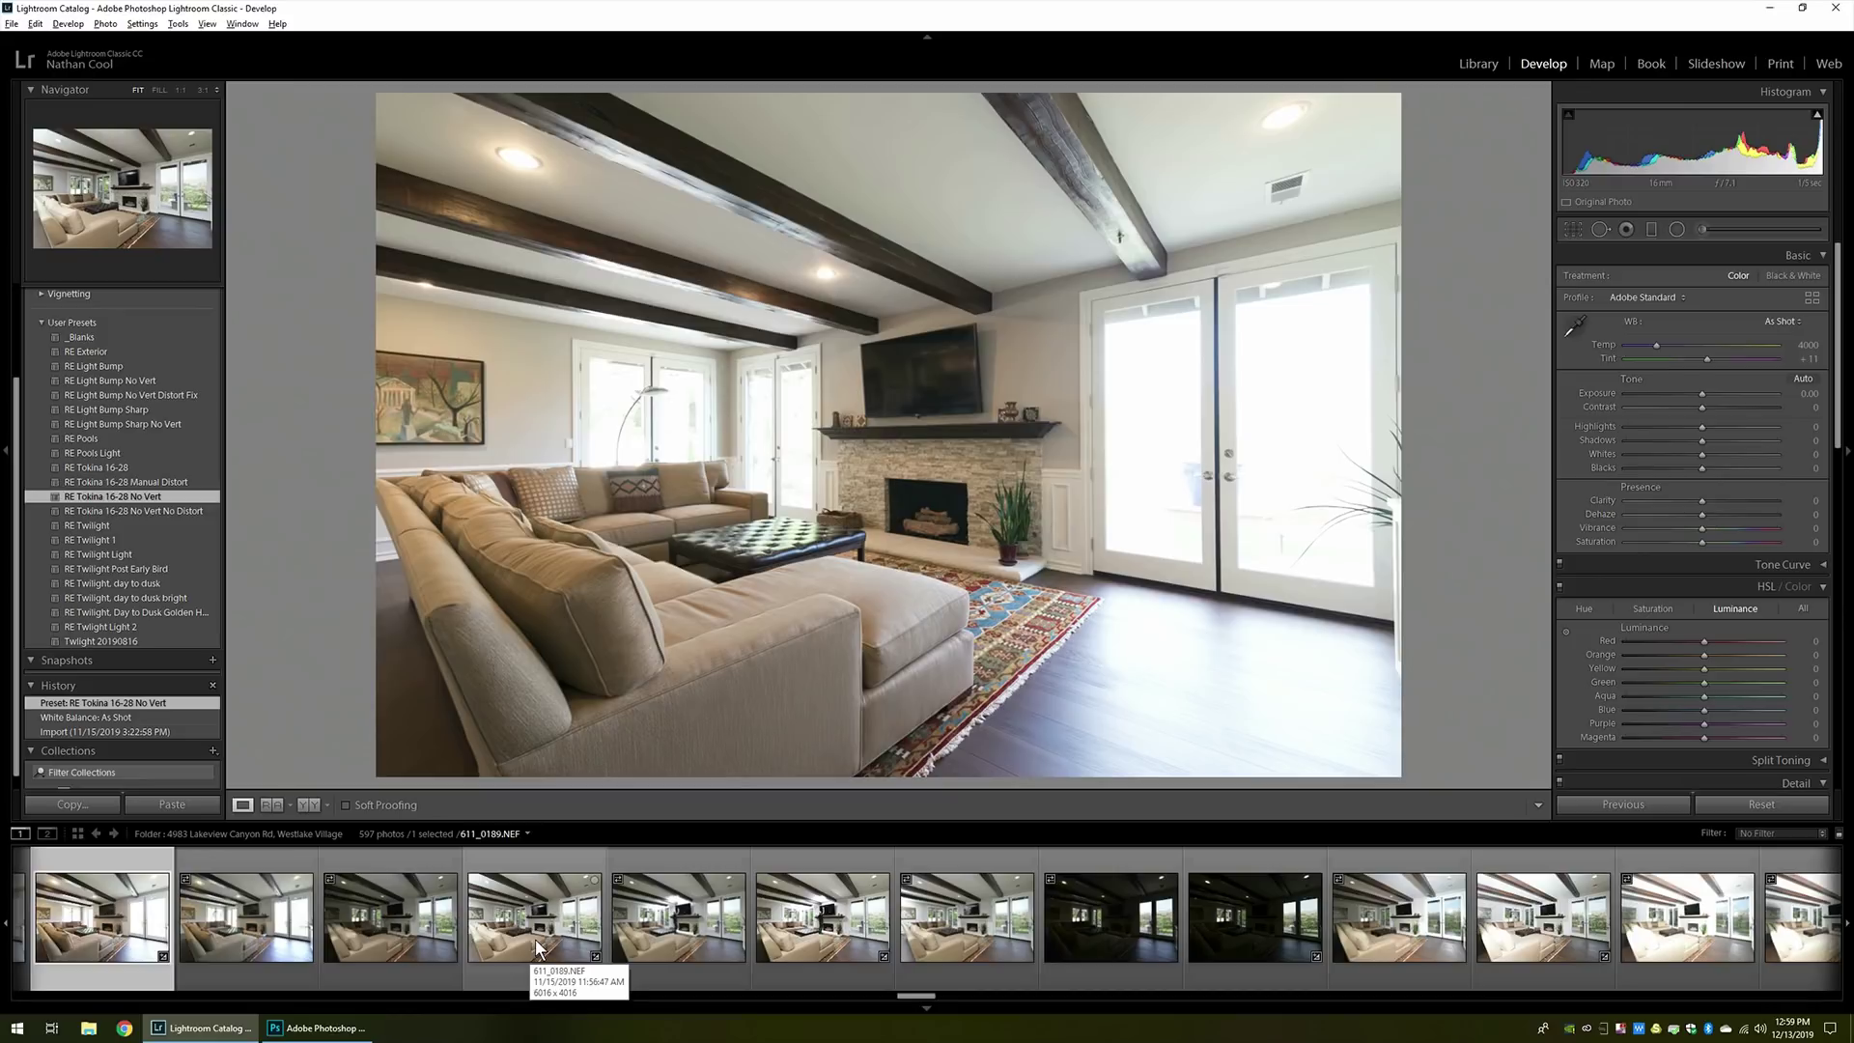
Compare the lighting and window views in living-room photos 611_0189, 611_0191, 611_0194 and 611_0199, examining the flash position in 611_0191 up close.
left_click(535, 938)
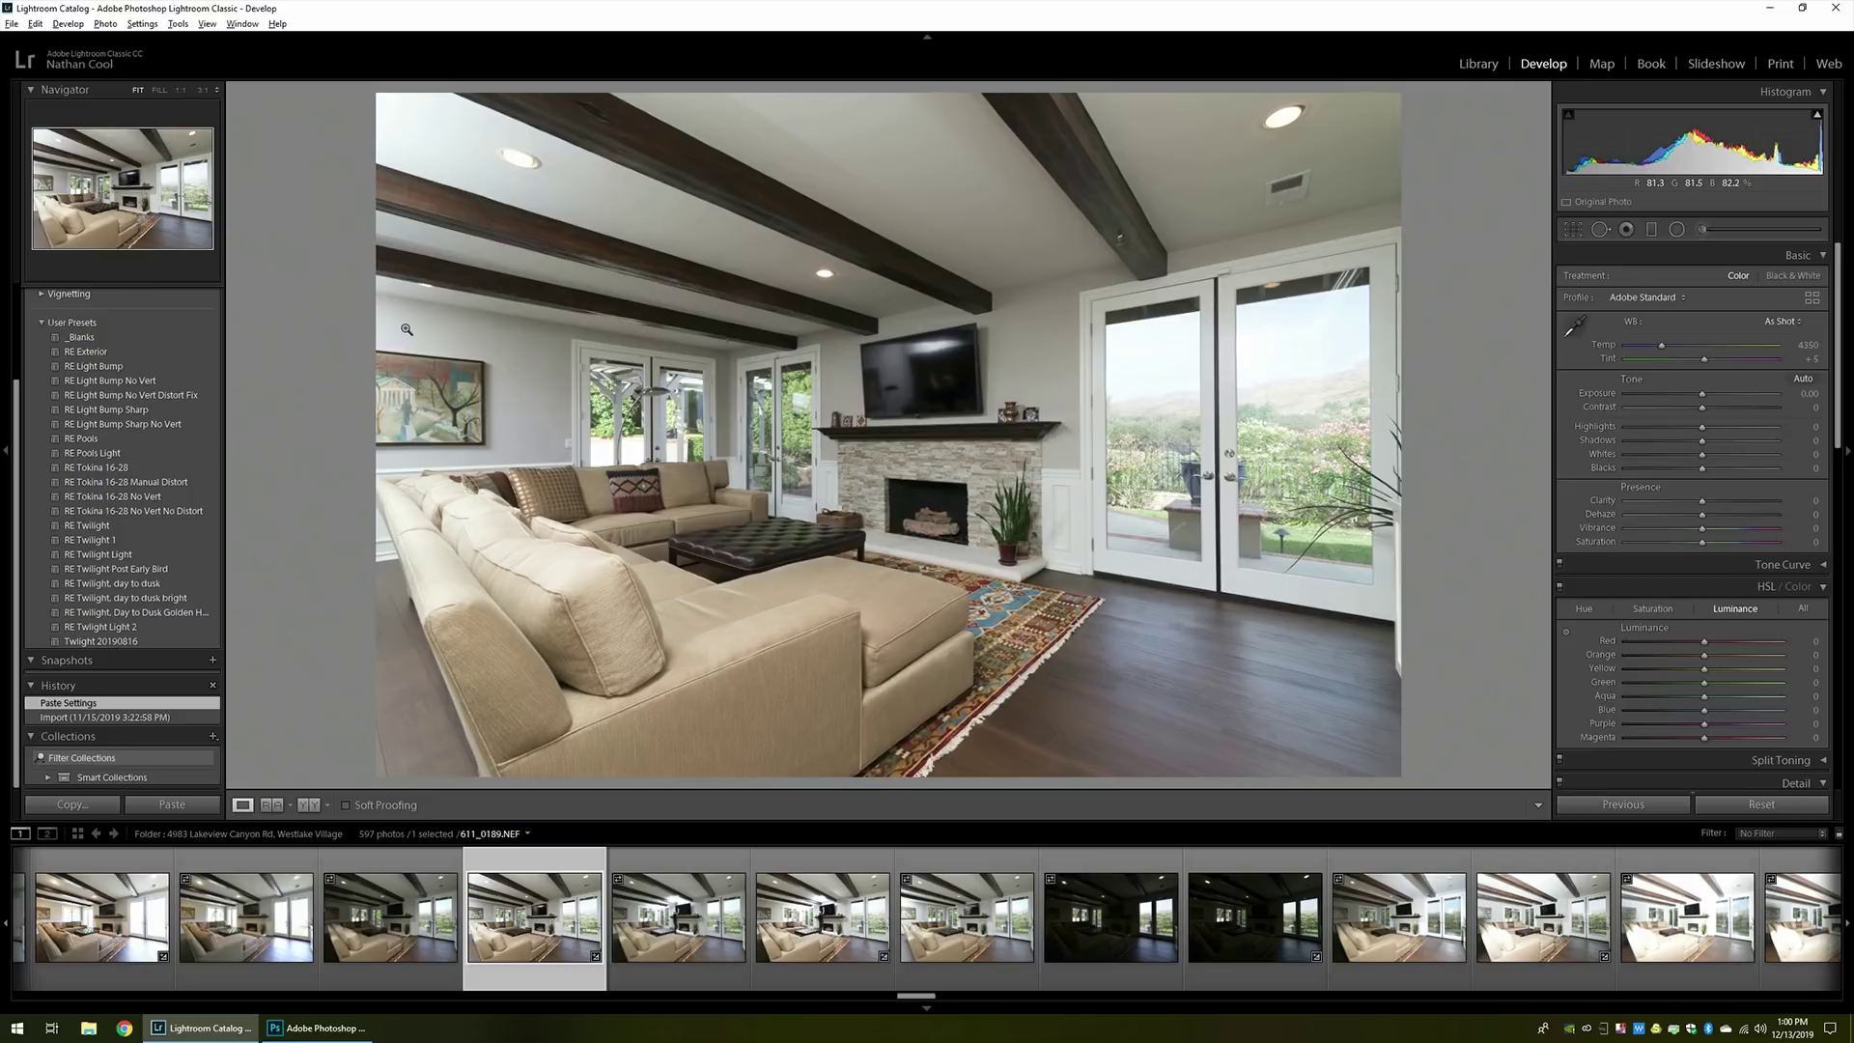
left_click(858, 930)
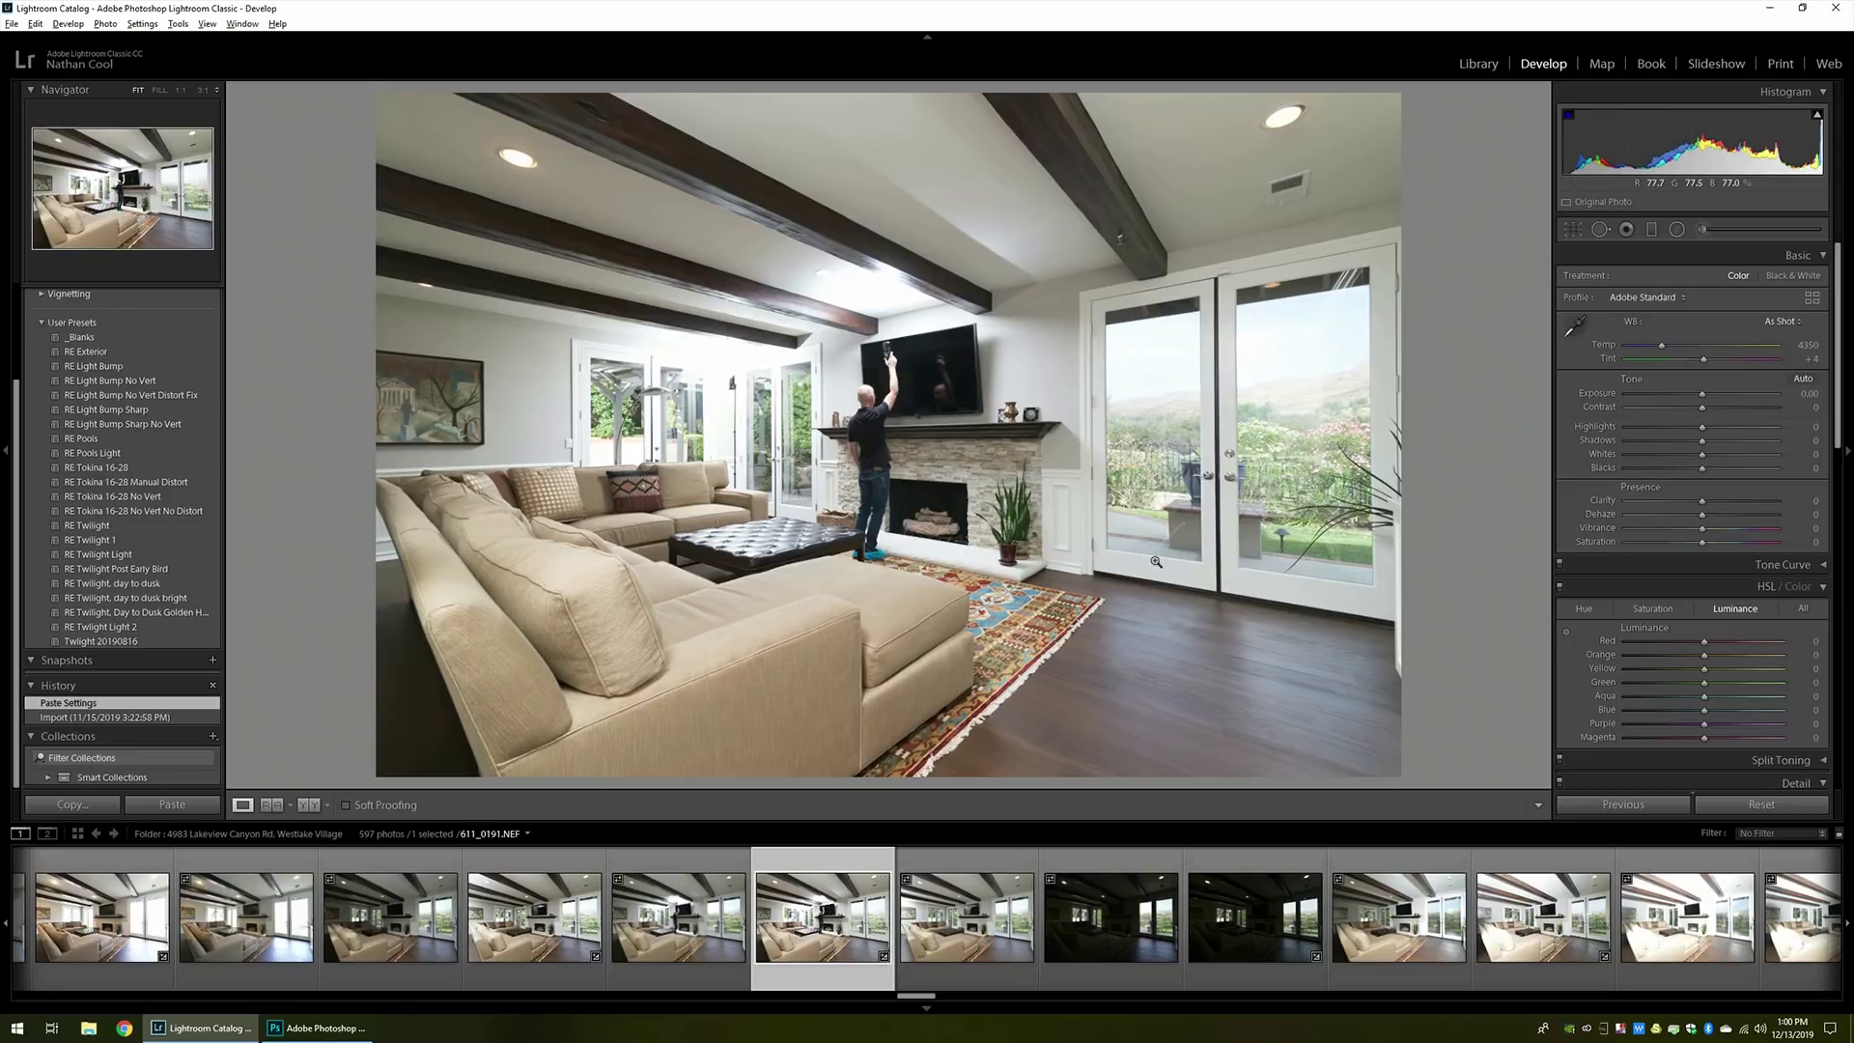
left_click(801, 382)
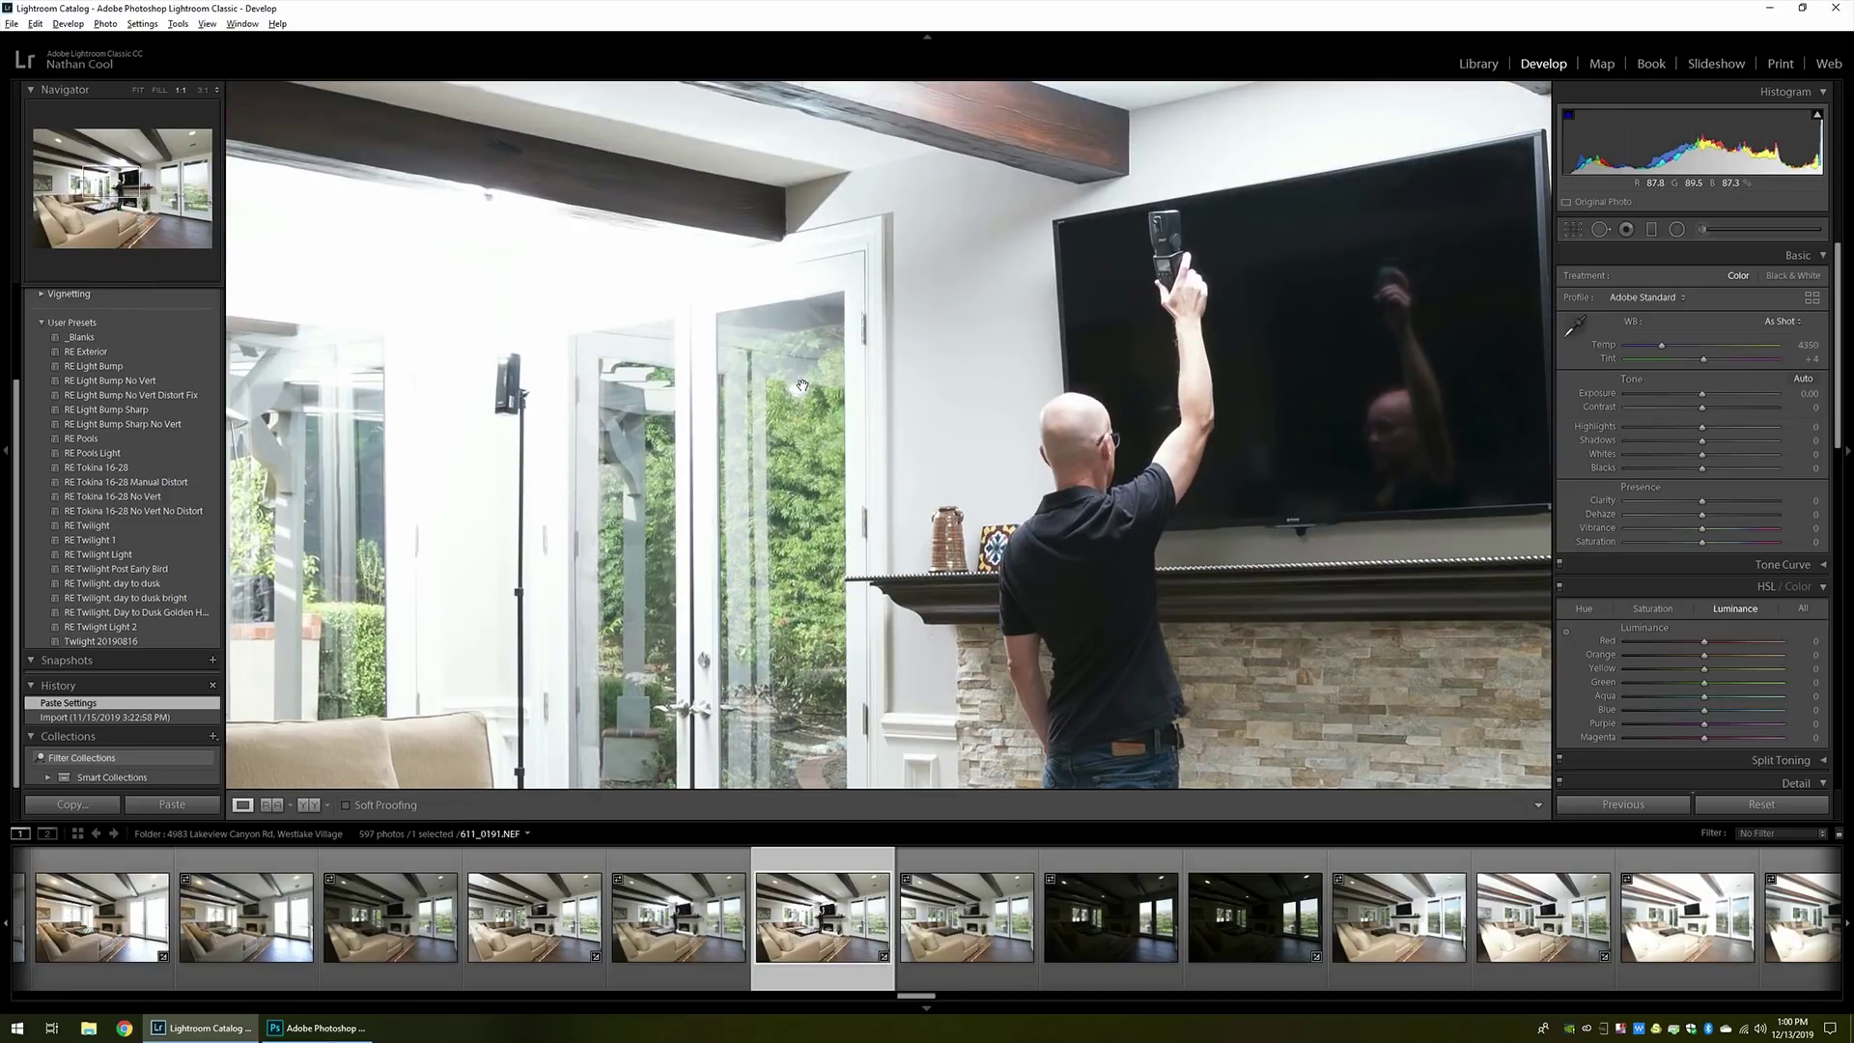
left_click(803, 386)
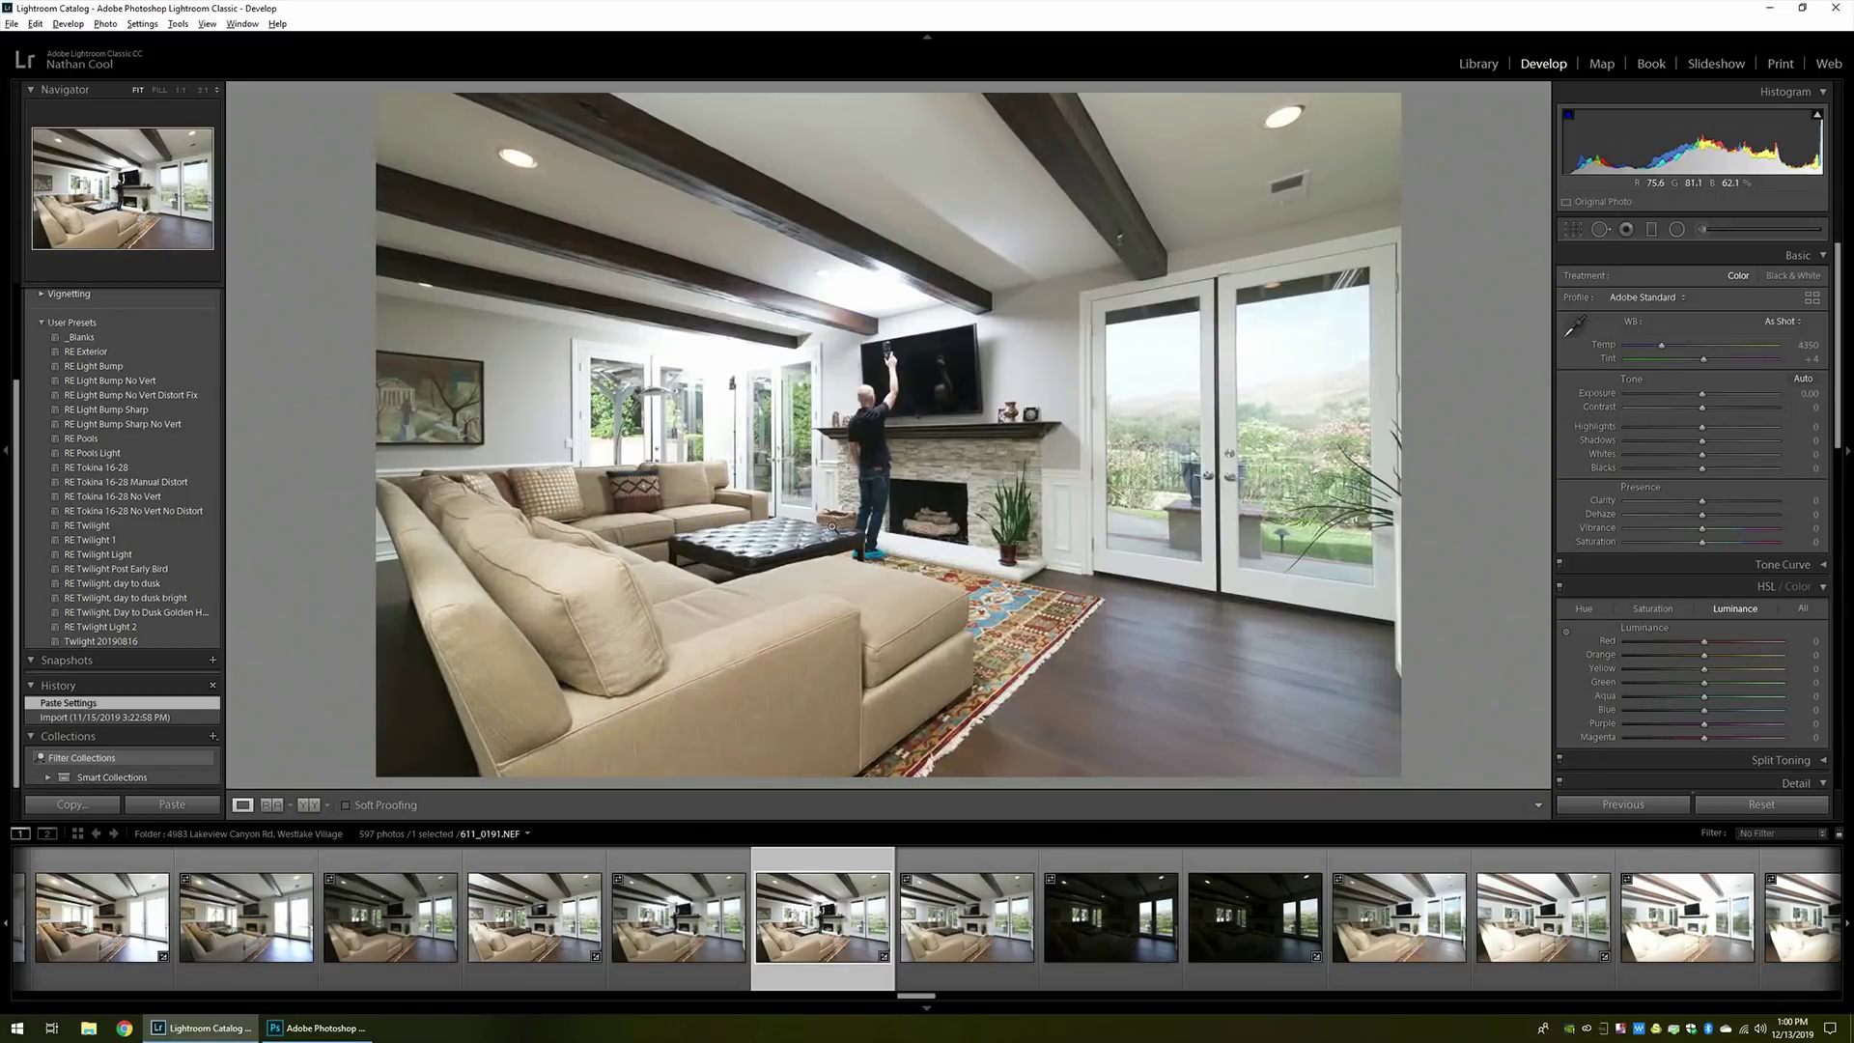
left_click(564, 924)
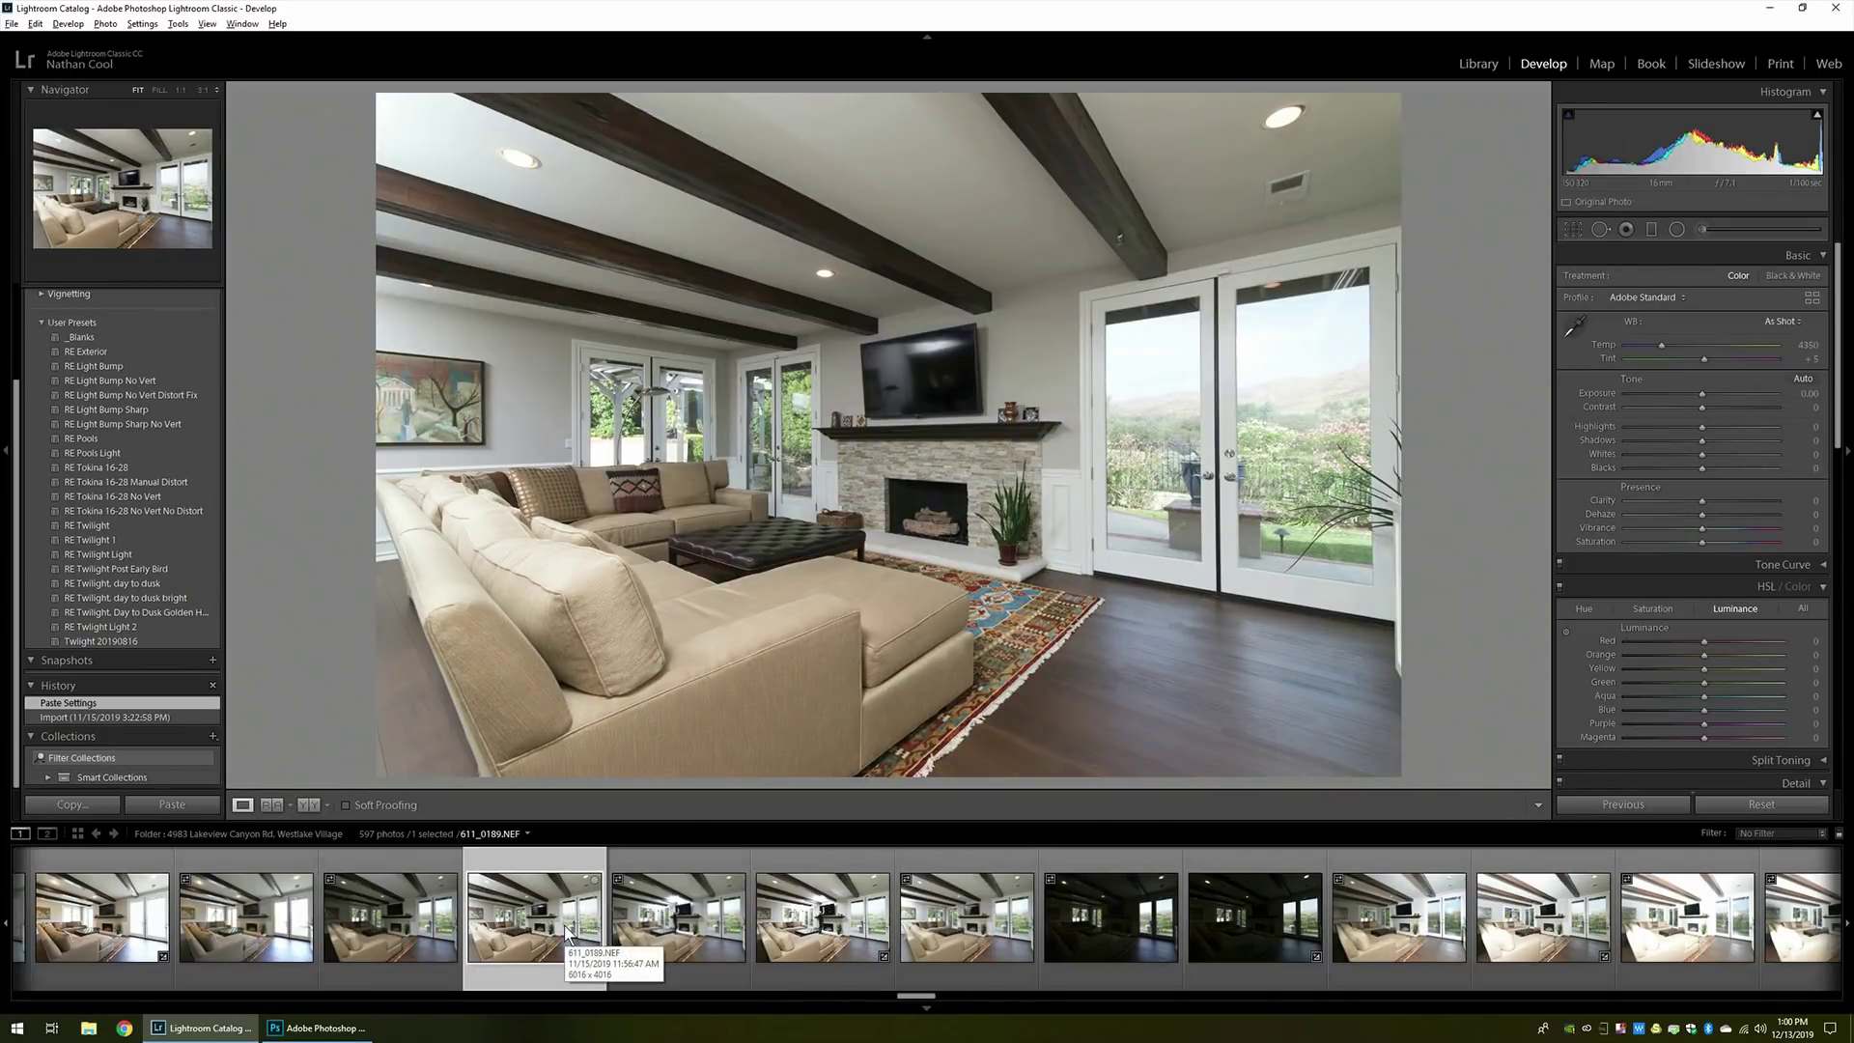
left_click(819, 946)
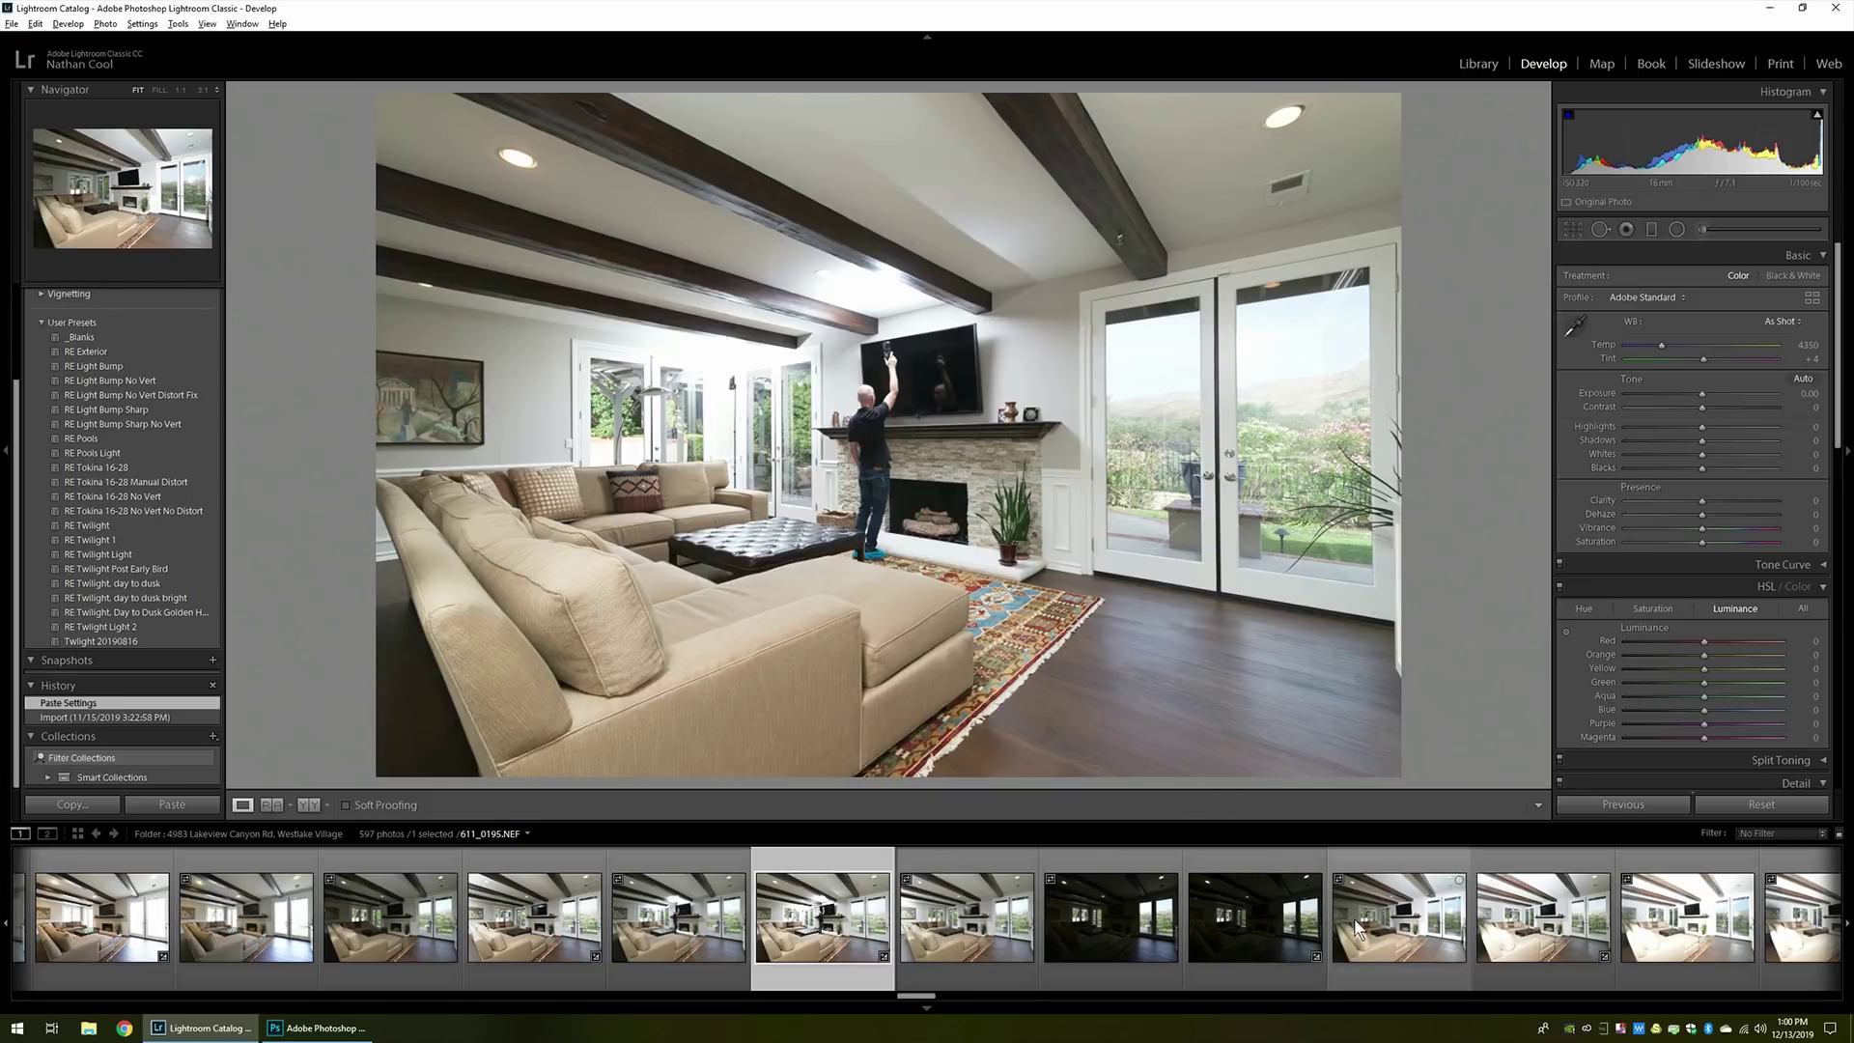
left_click(1249, 929)
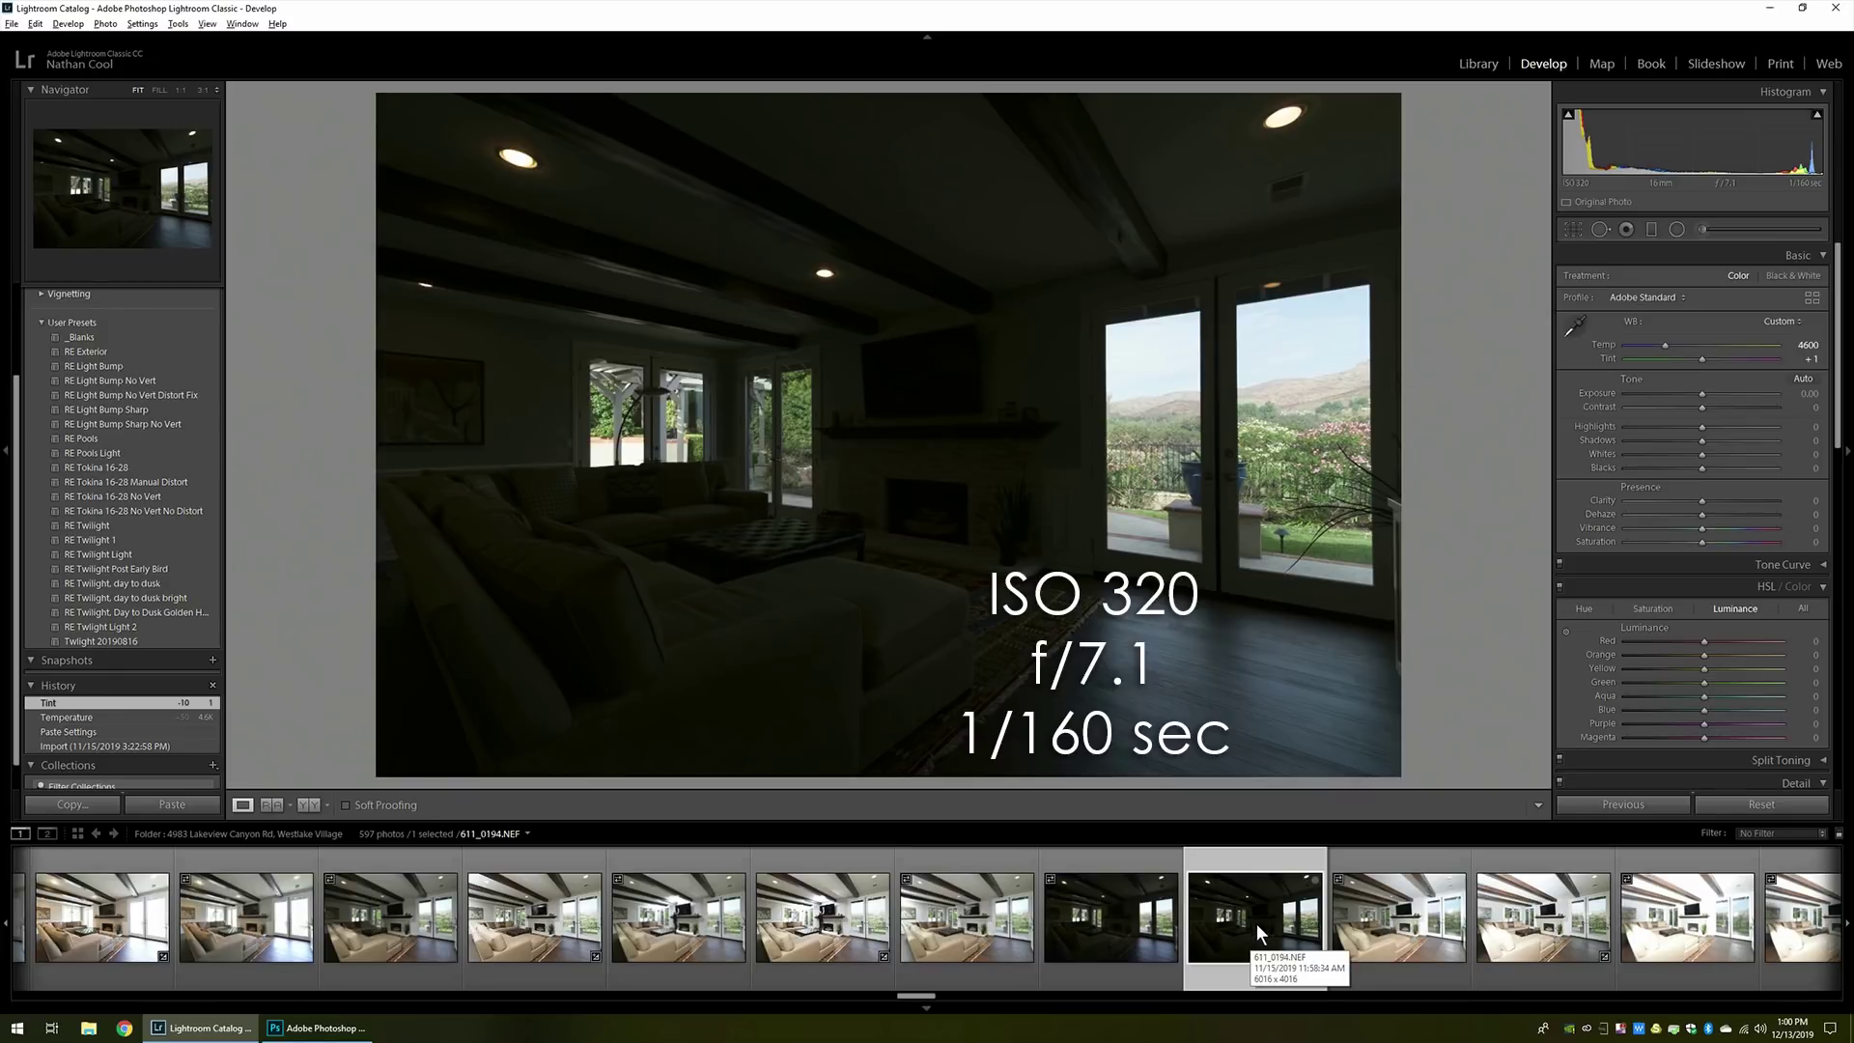
scroll(1255, 923, "down", 4)
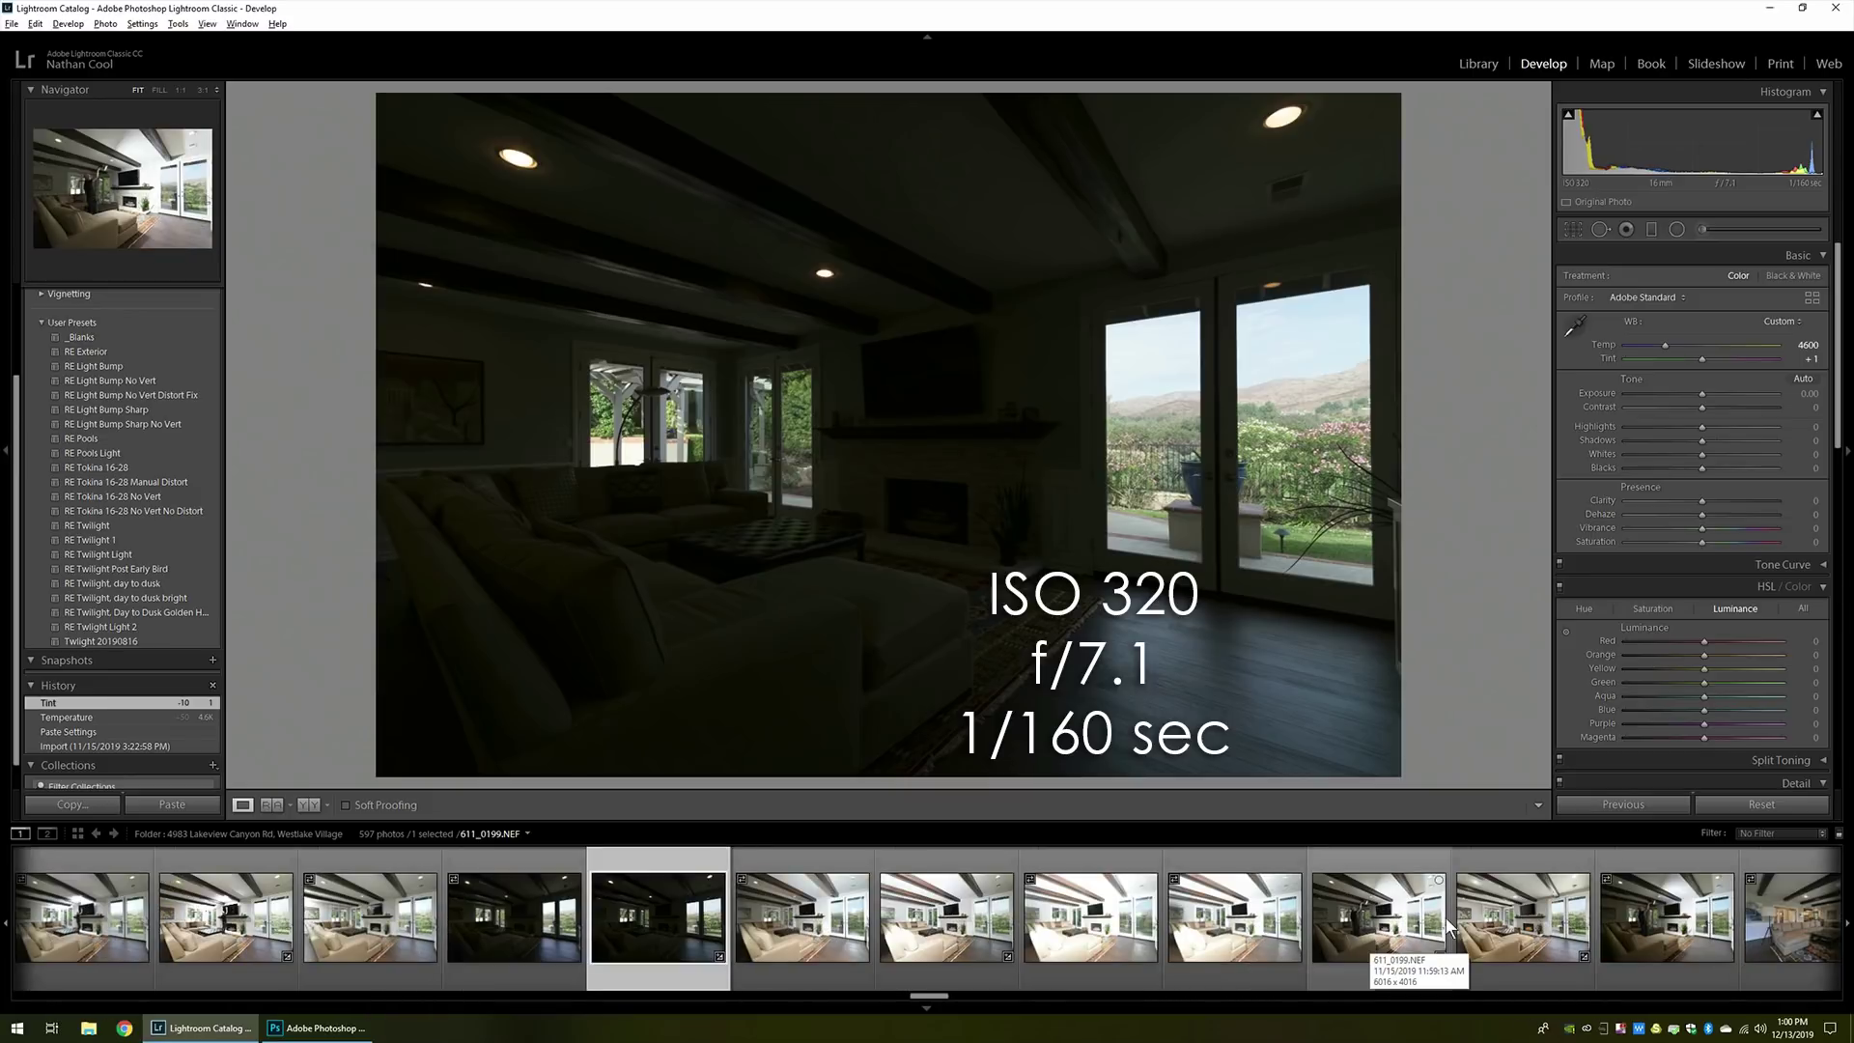
left_click(1416, 930)
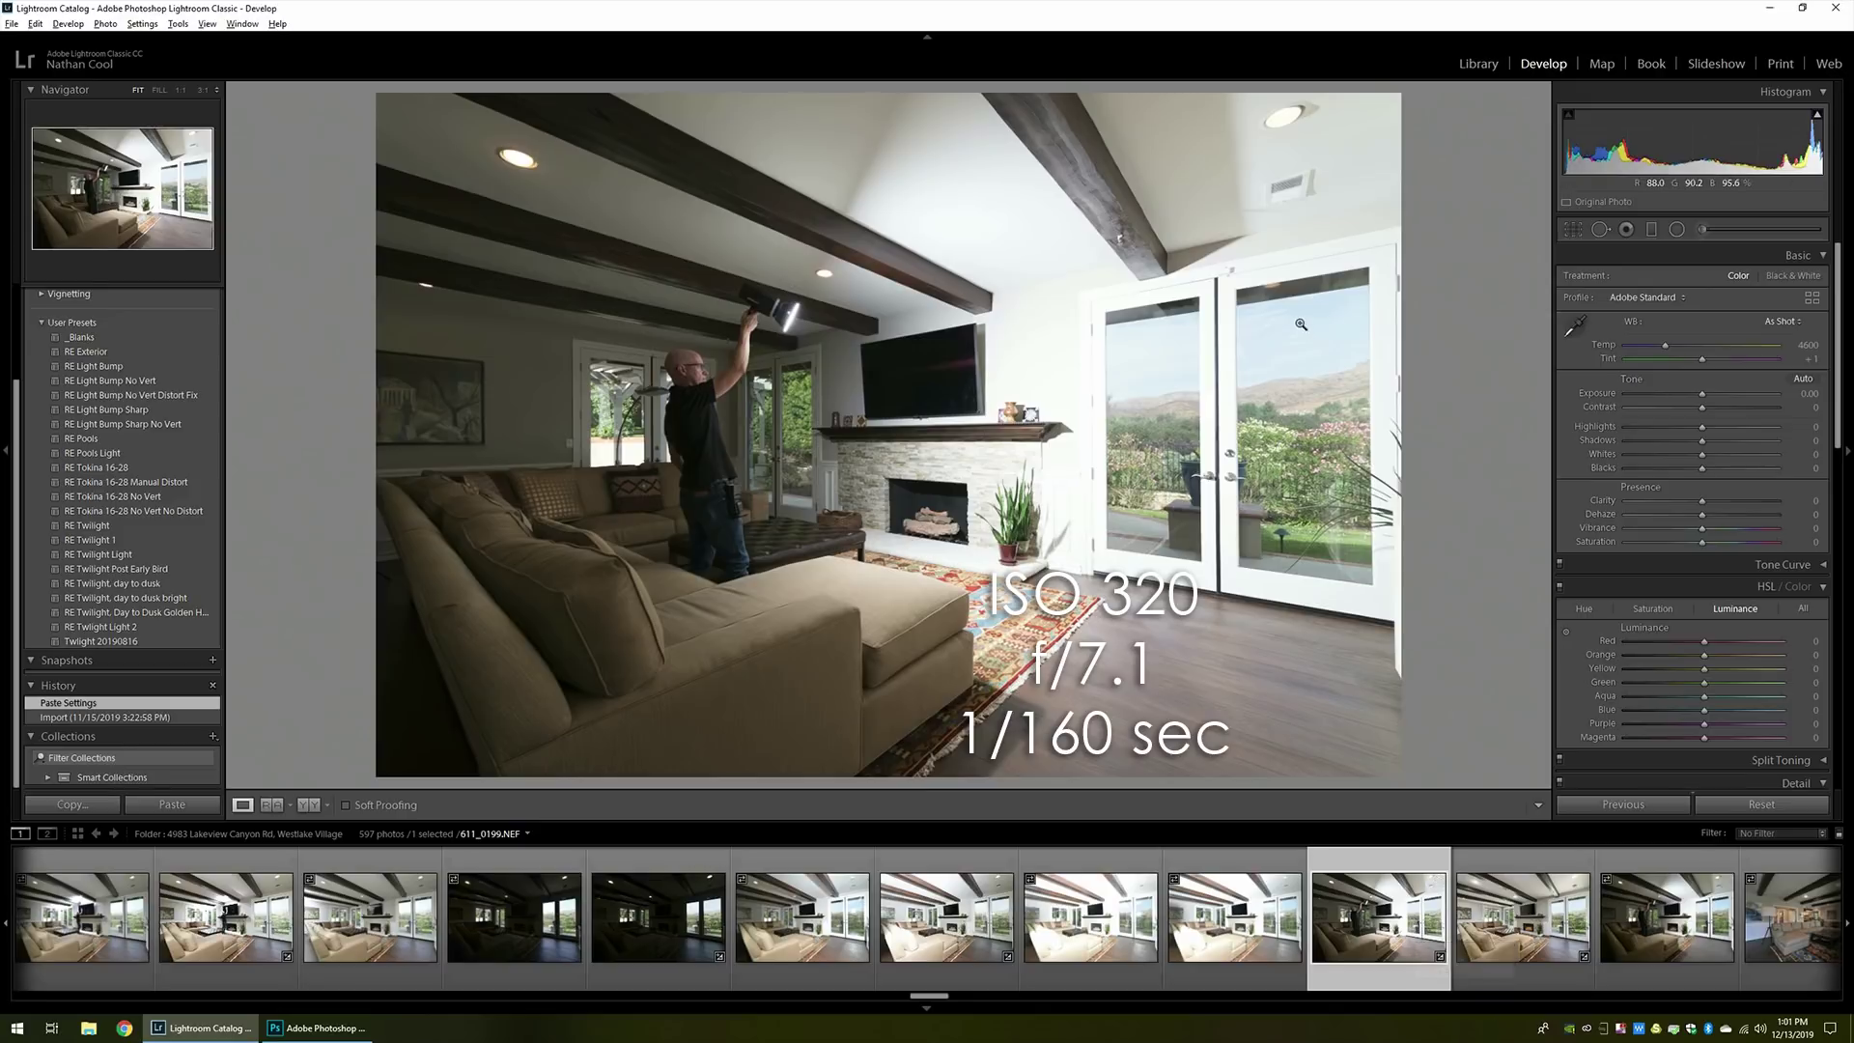
Open the living-room photos 611_0186, 611_0189, 611_0191, 611_0194, 611_0196 and 611_0199 together as layers in one Photoshop document.
left_click(968, 939)
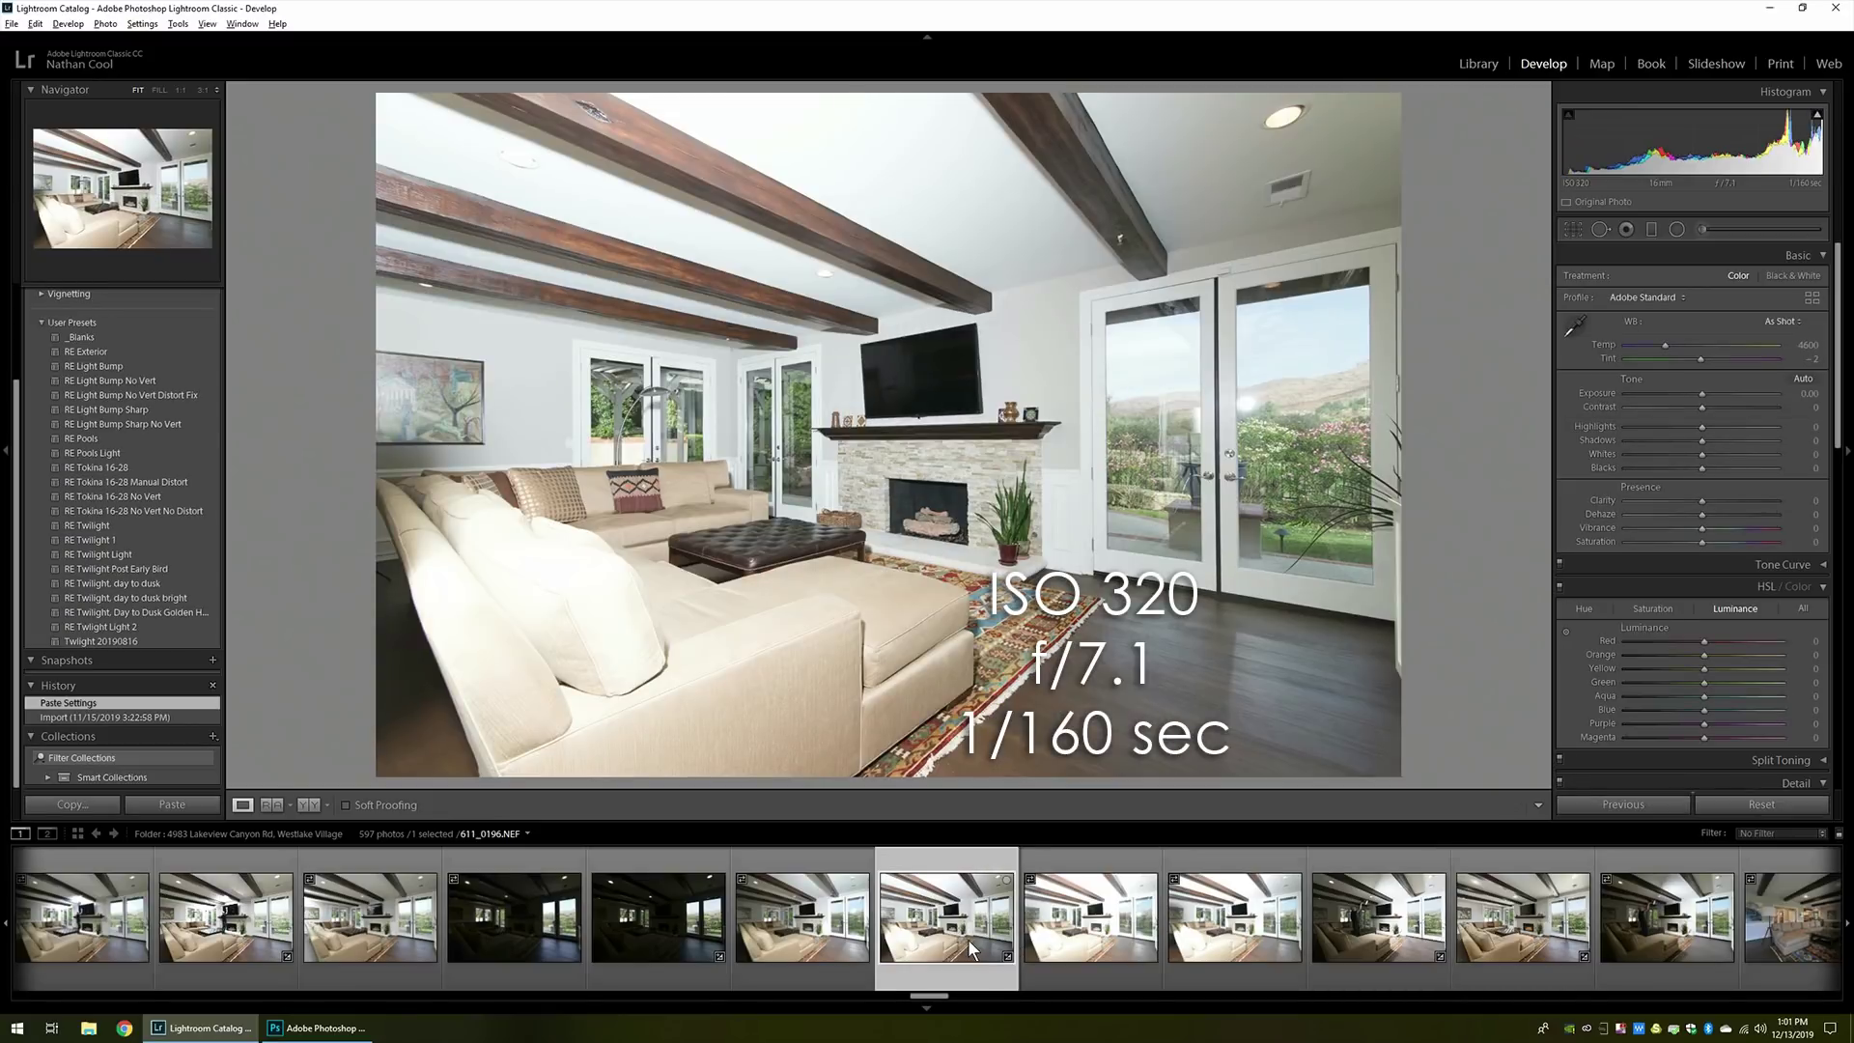
left_click(1412, 949, "ctrl")
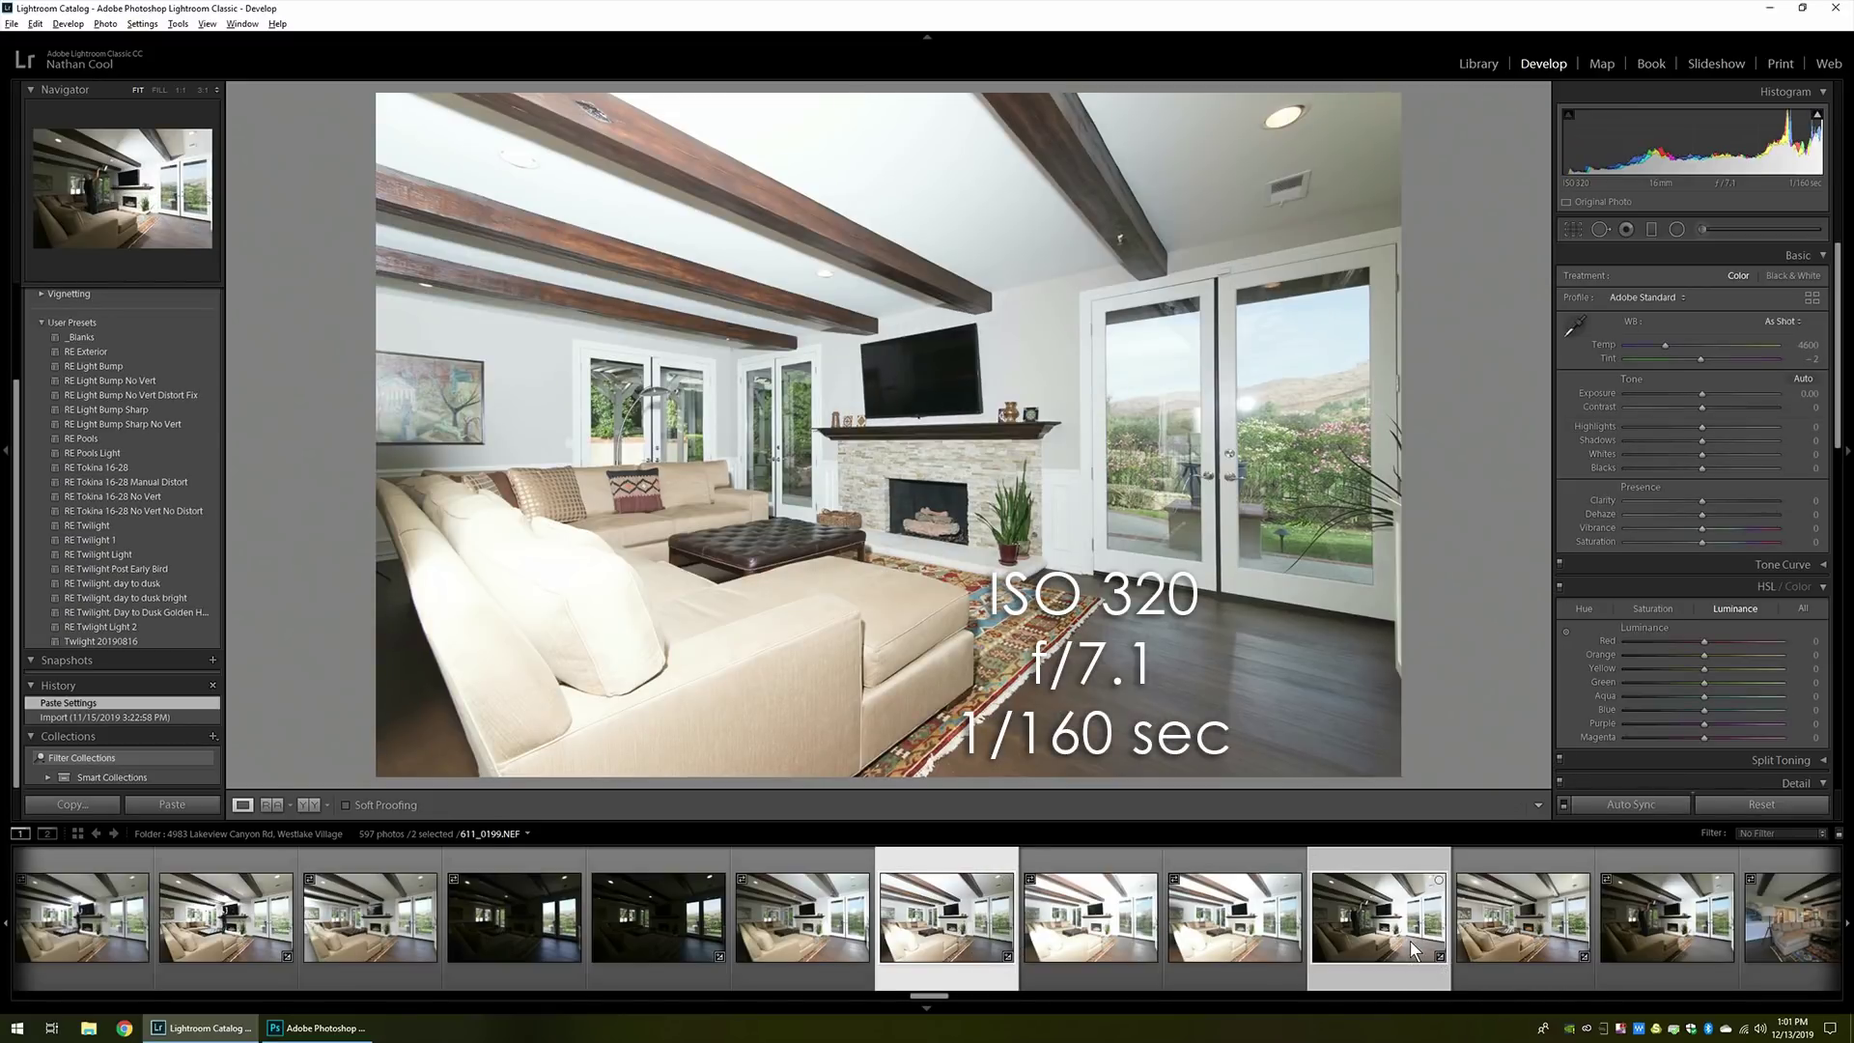
left_click(629, 932, "ctrl")
scroll(639, 923, "up", 4)
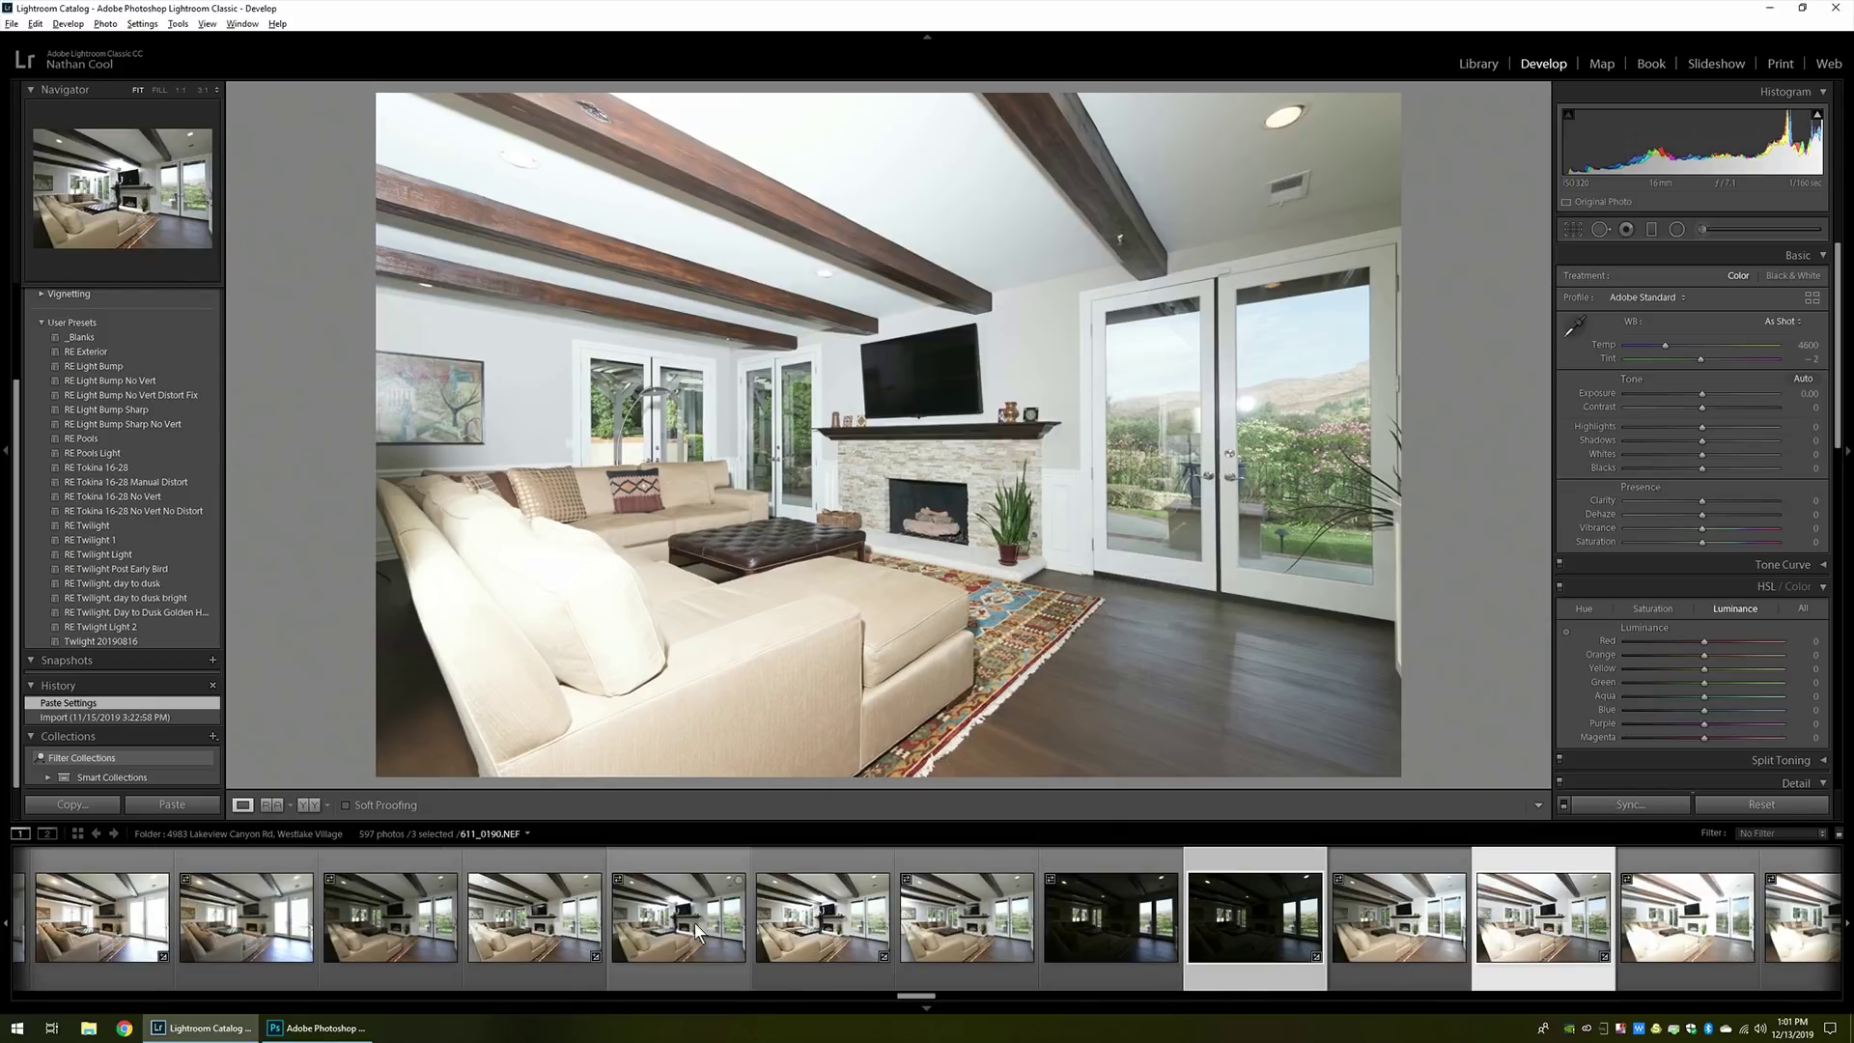
left_click(845, 930, "ctrl")
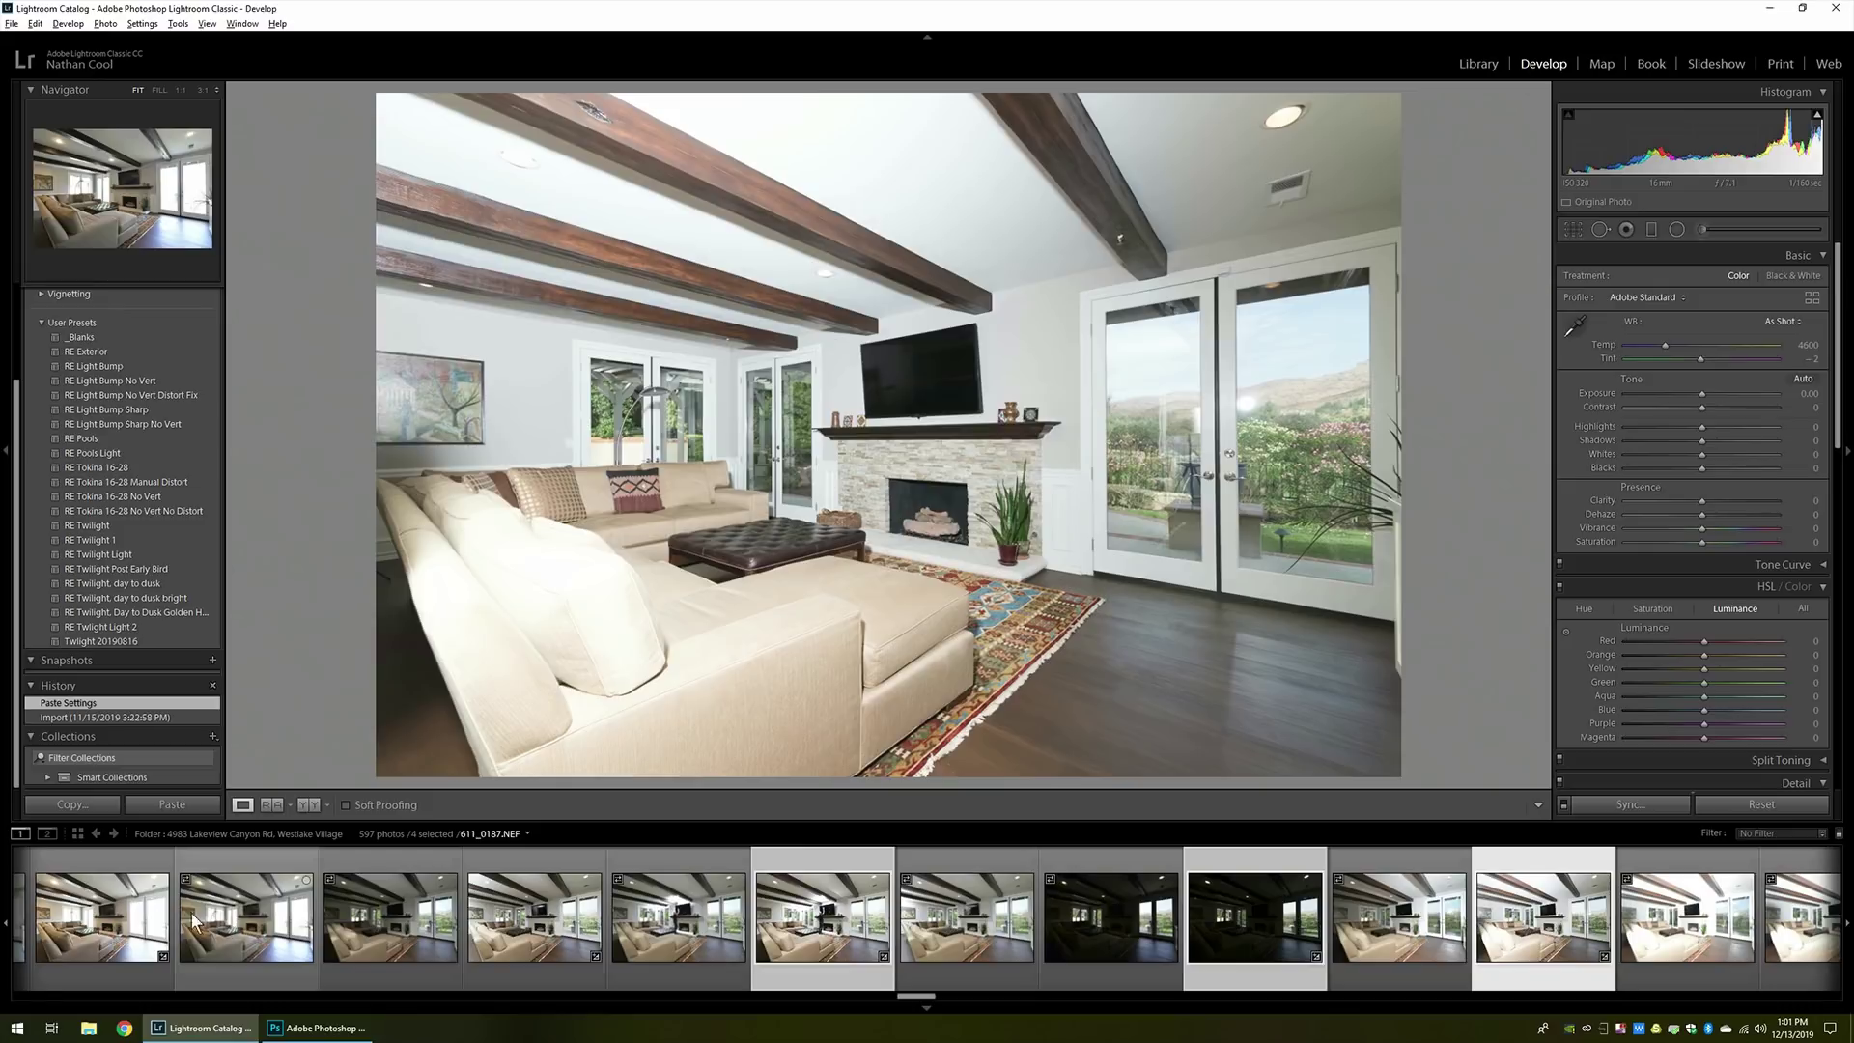
left_click(122, 924, "ctrl")
left_click(548, 925, "ctrl")
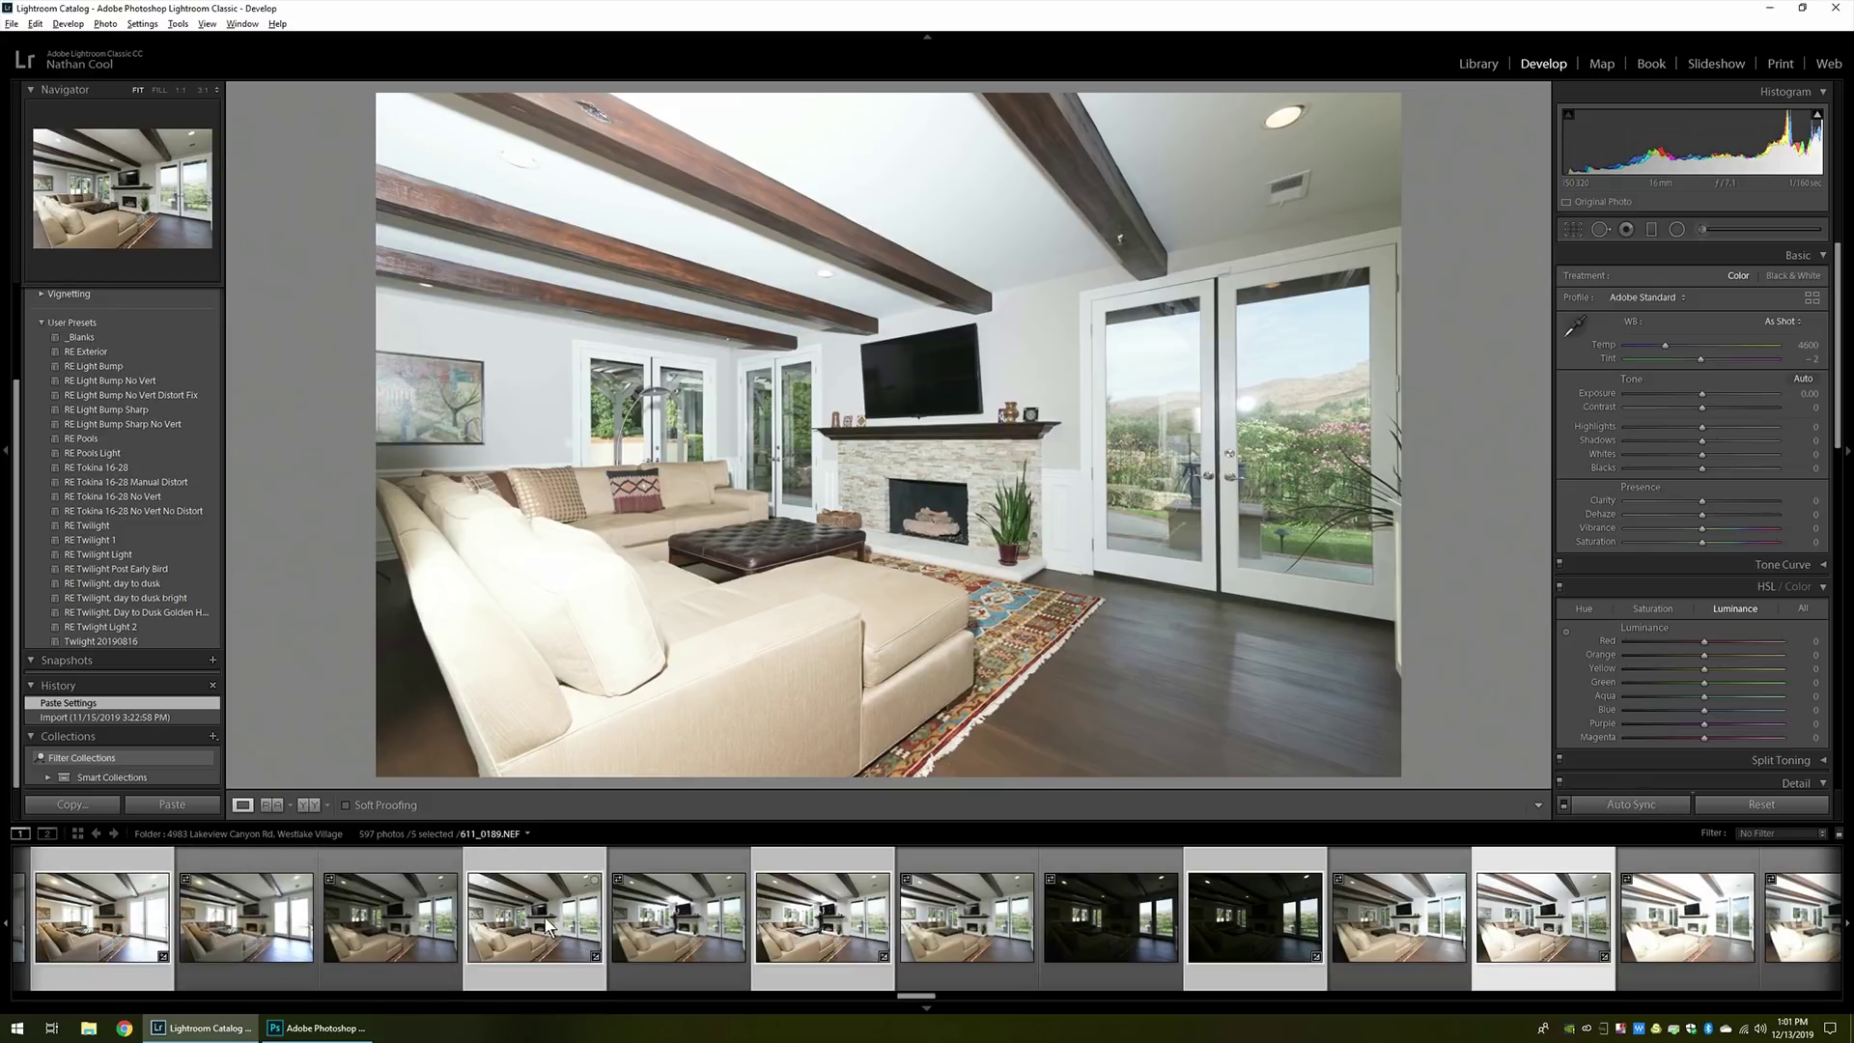
key("alt+o")
key("Down")
key("Down")
key("Down")
key("Right")
key("Up")
key("Return")
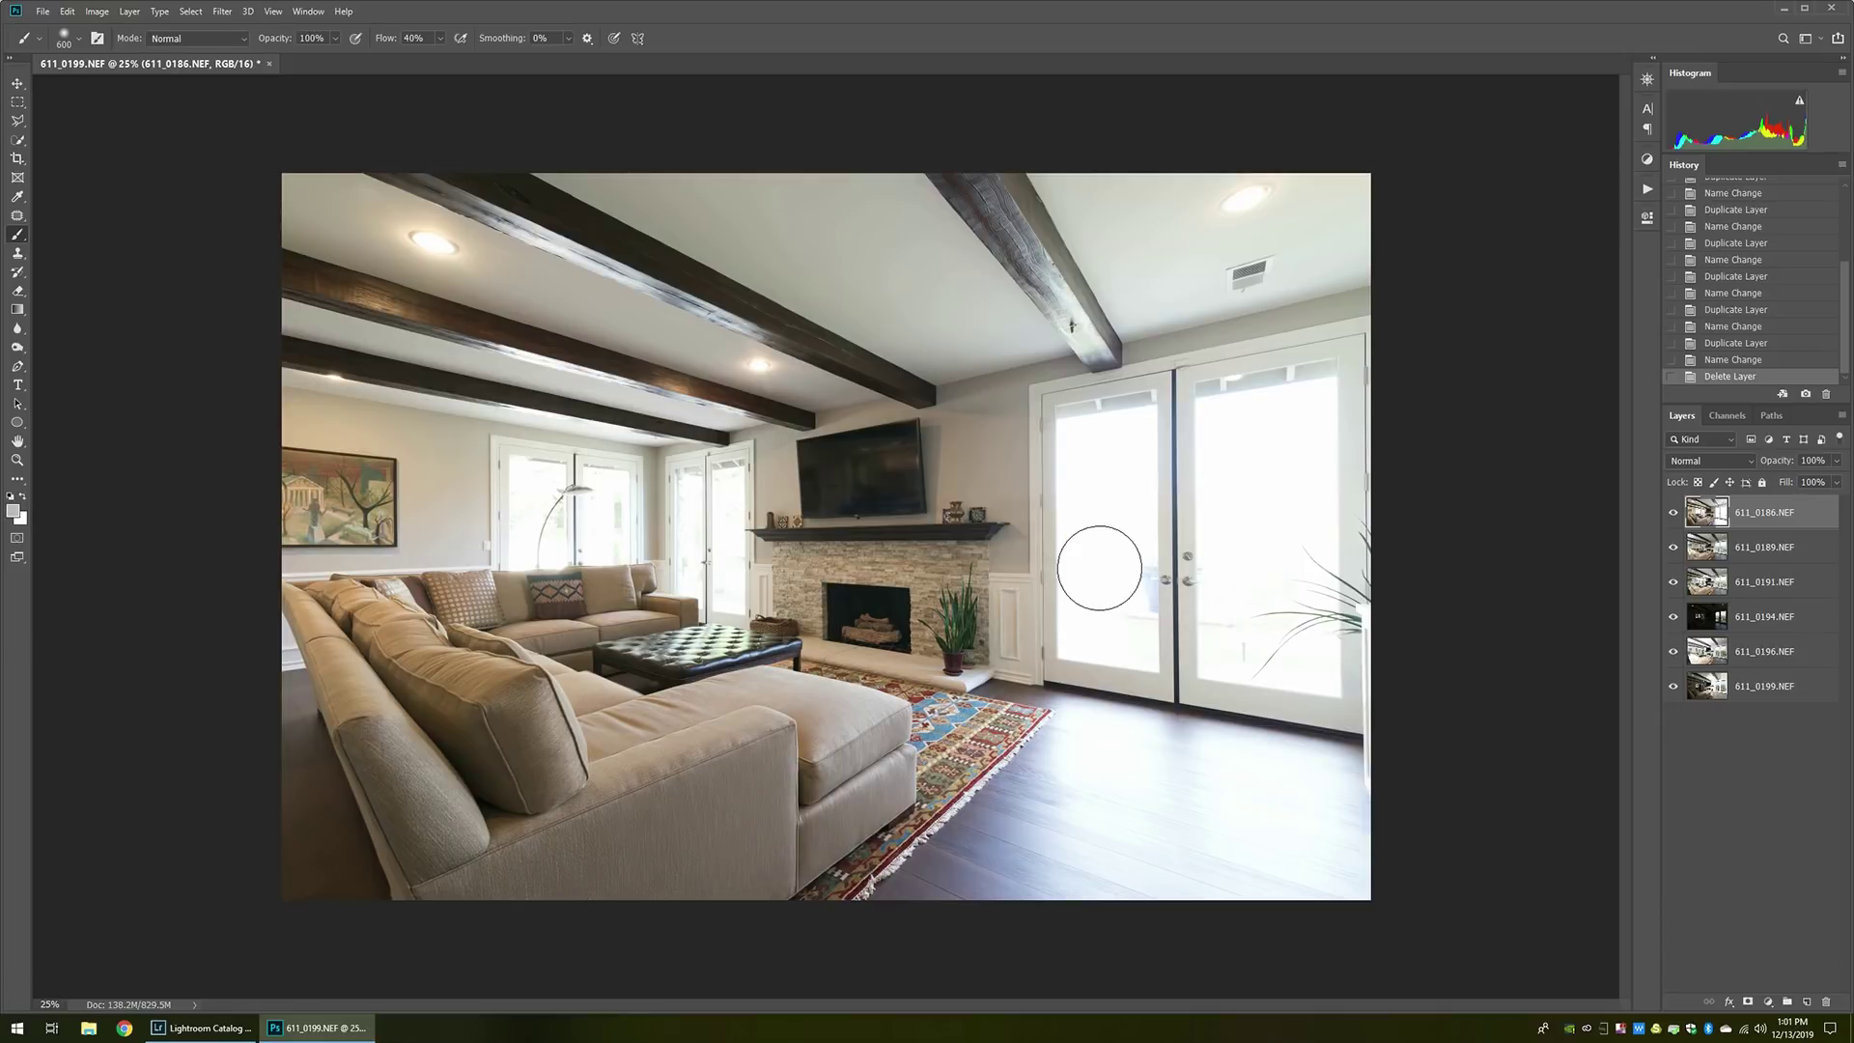
Set the 611_0186 layer's blending mode to Luminosity and add a layer mask that hides it entirely.
key("ctrl+0")
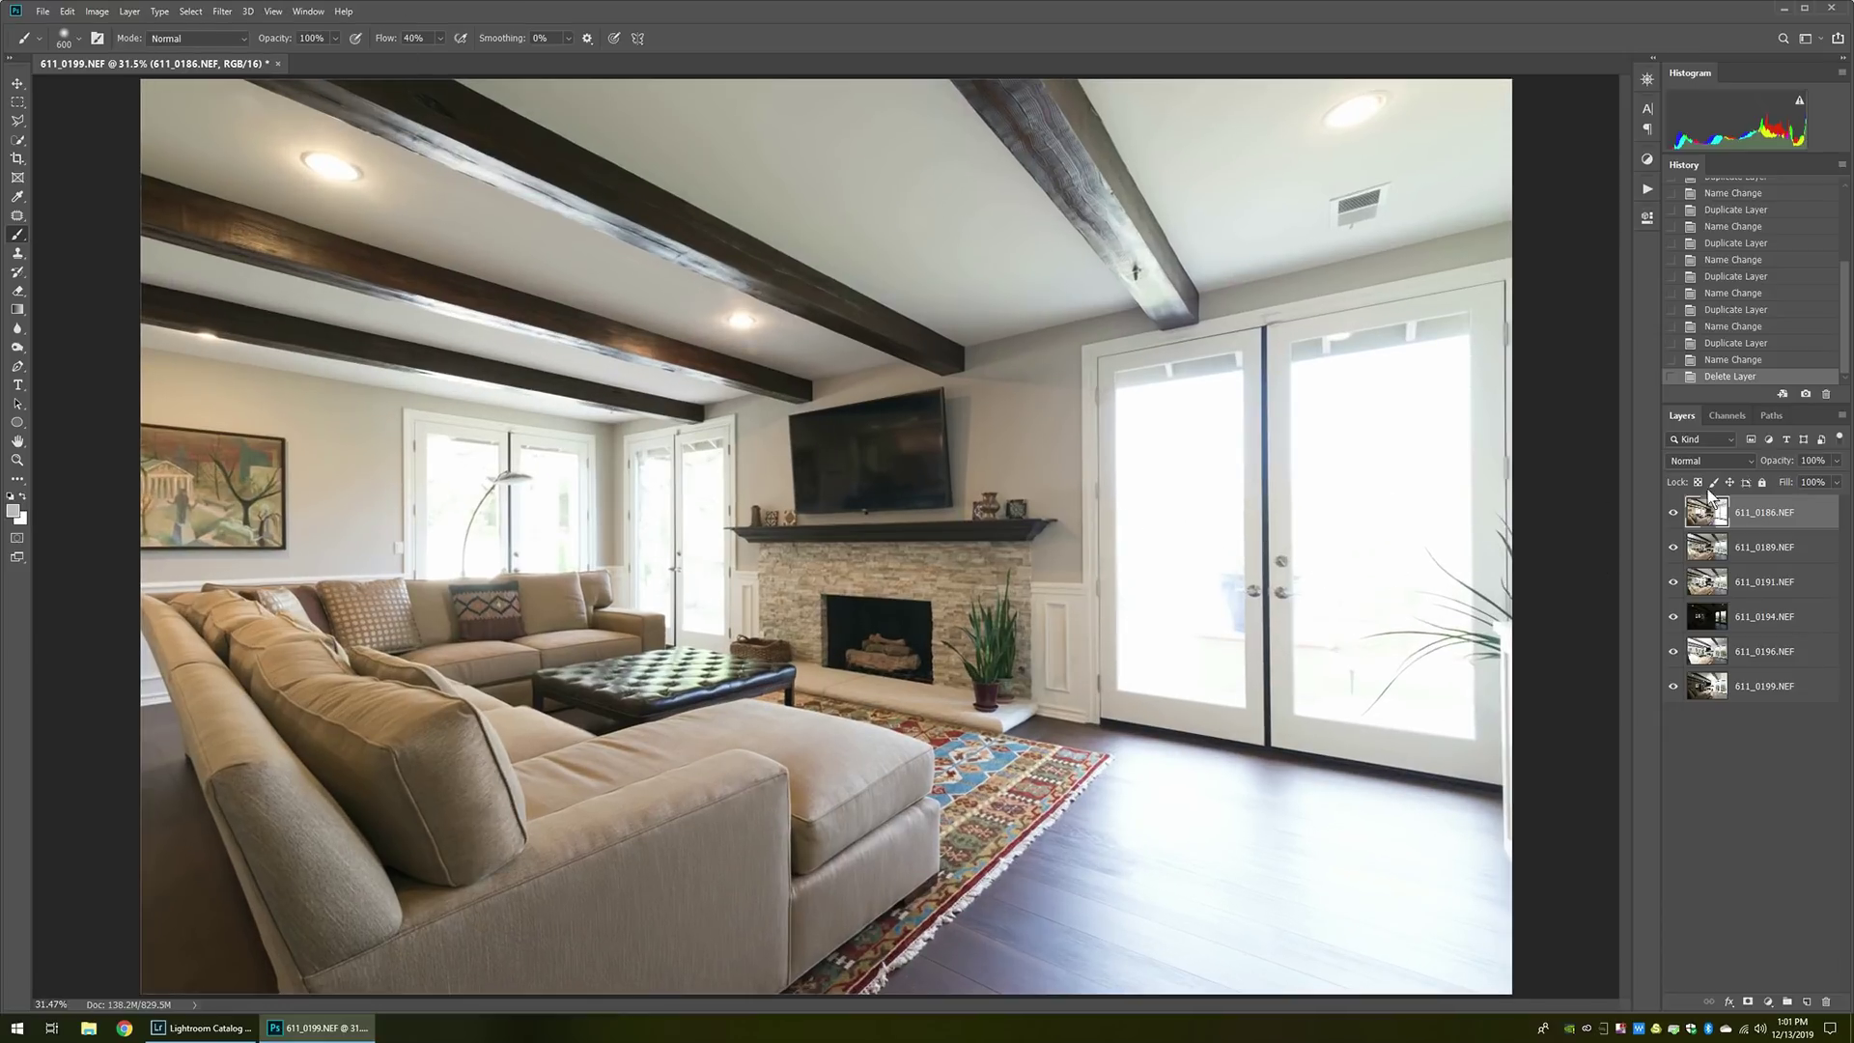
left_click(1702, 459)
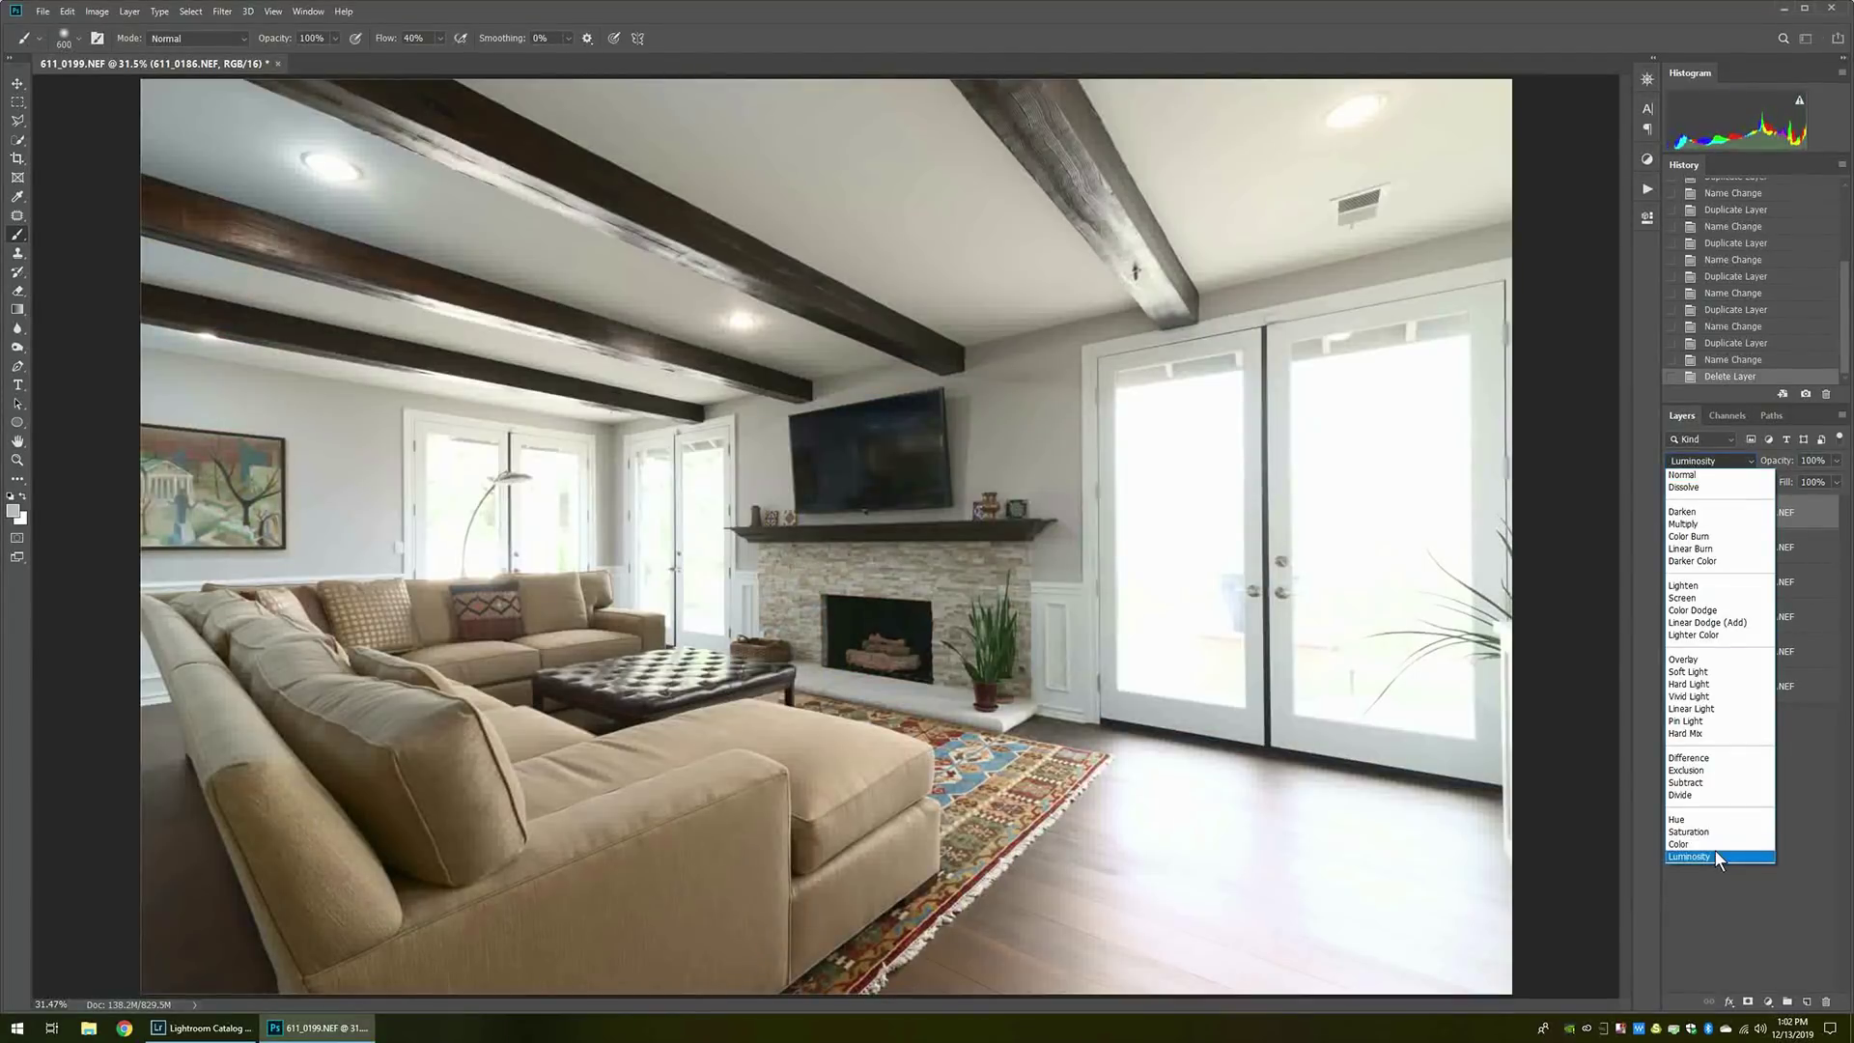
left_click(1715, 850)
key("alt+l")
key("m")
key("h")
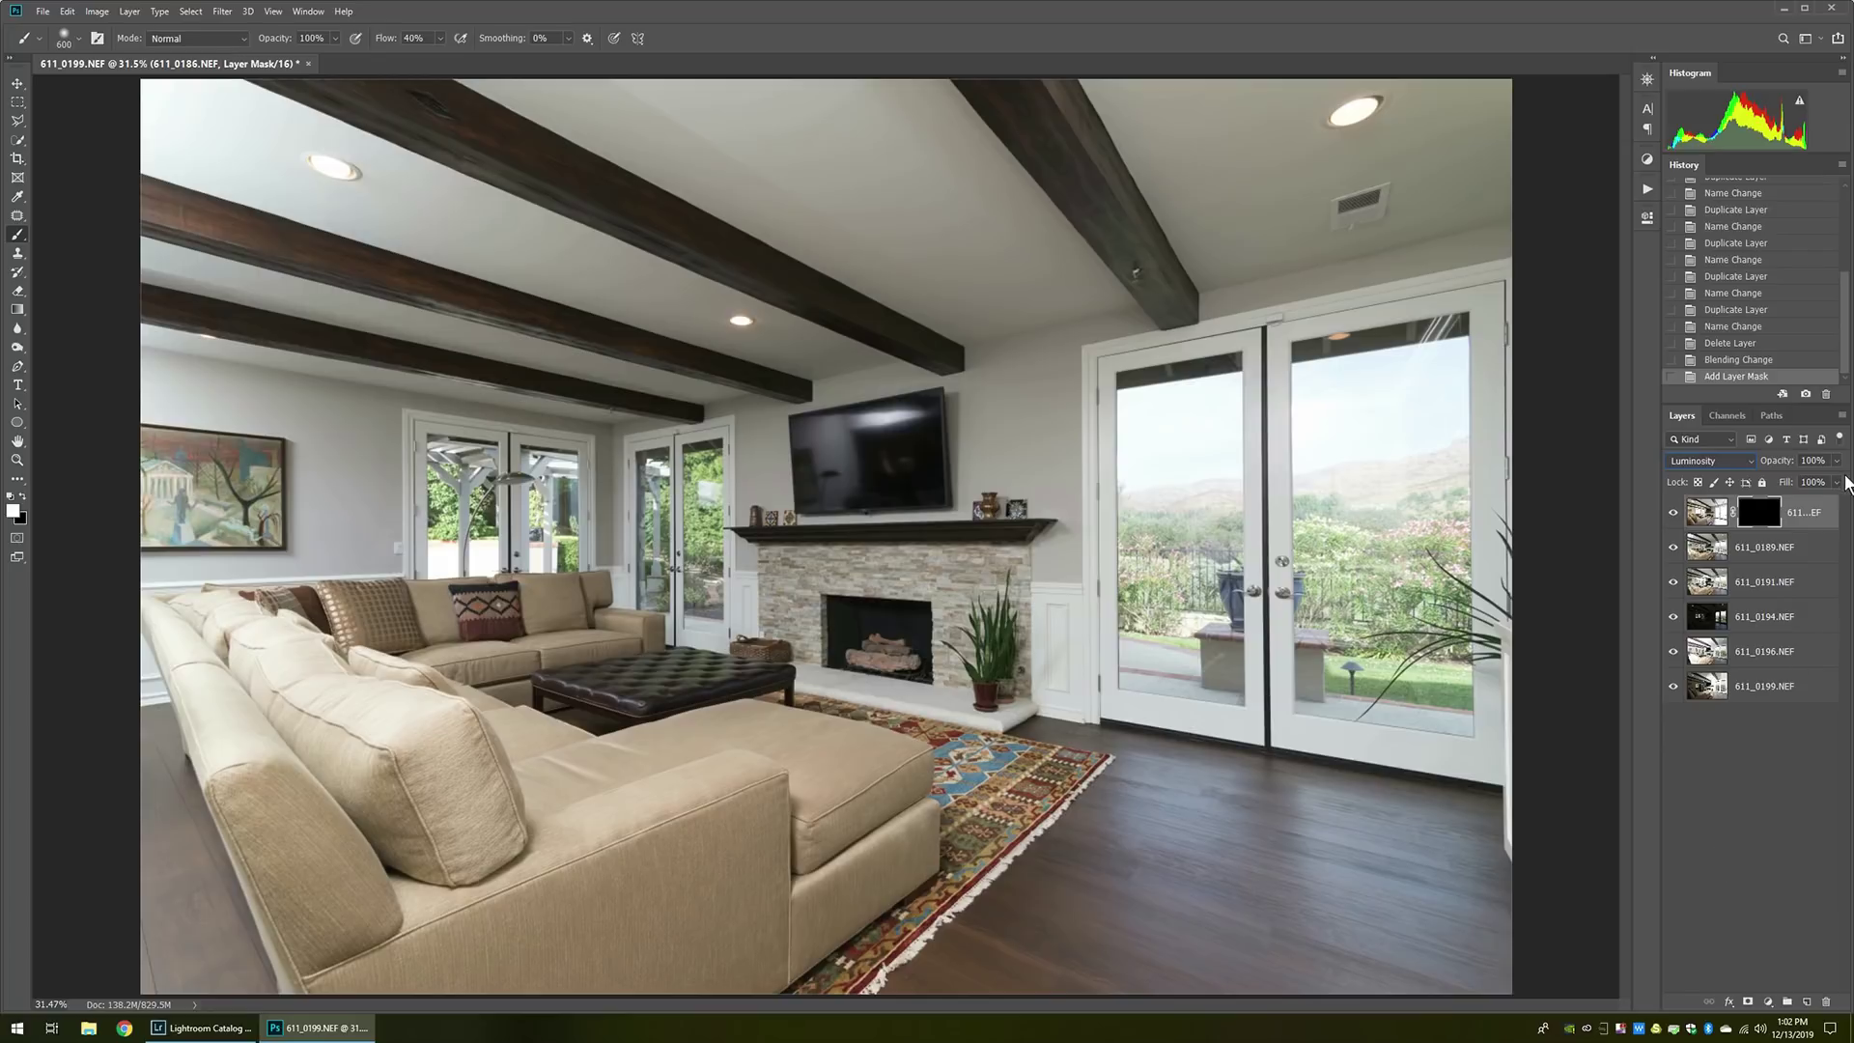
Move the 611_0191 layer above 611_0189 and give it a layer mask that hides all of it.
left_click(1757, 596)
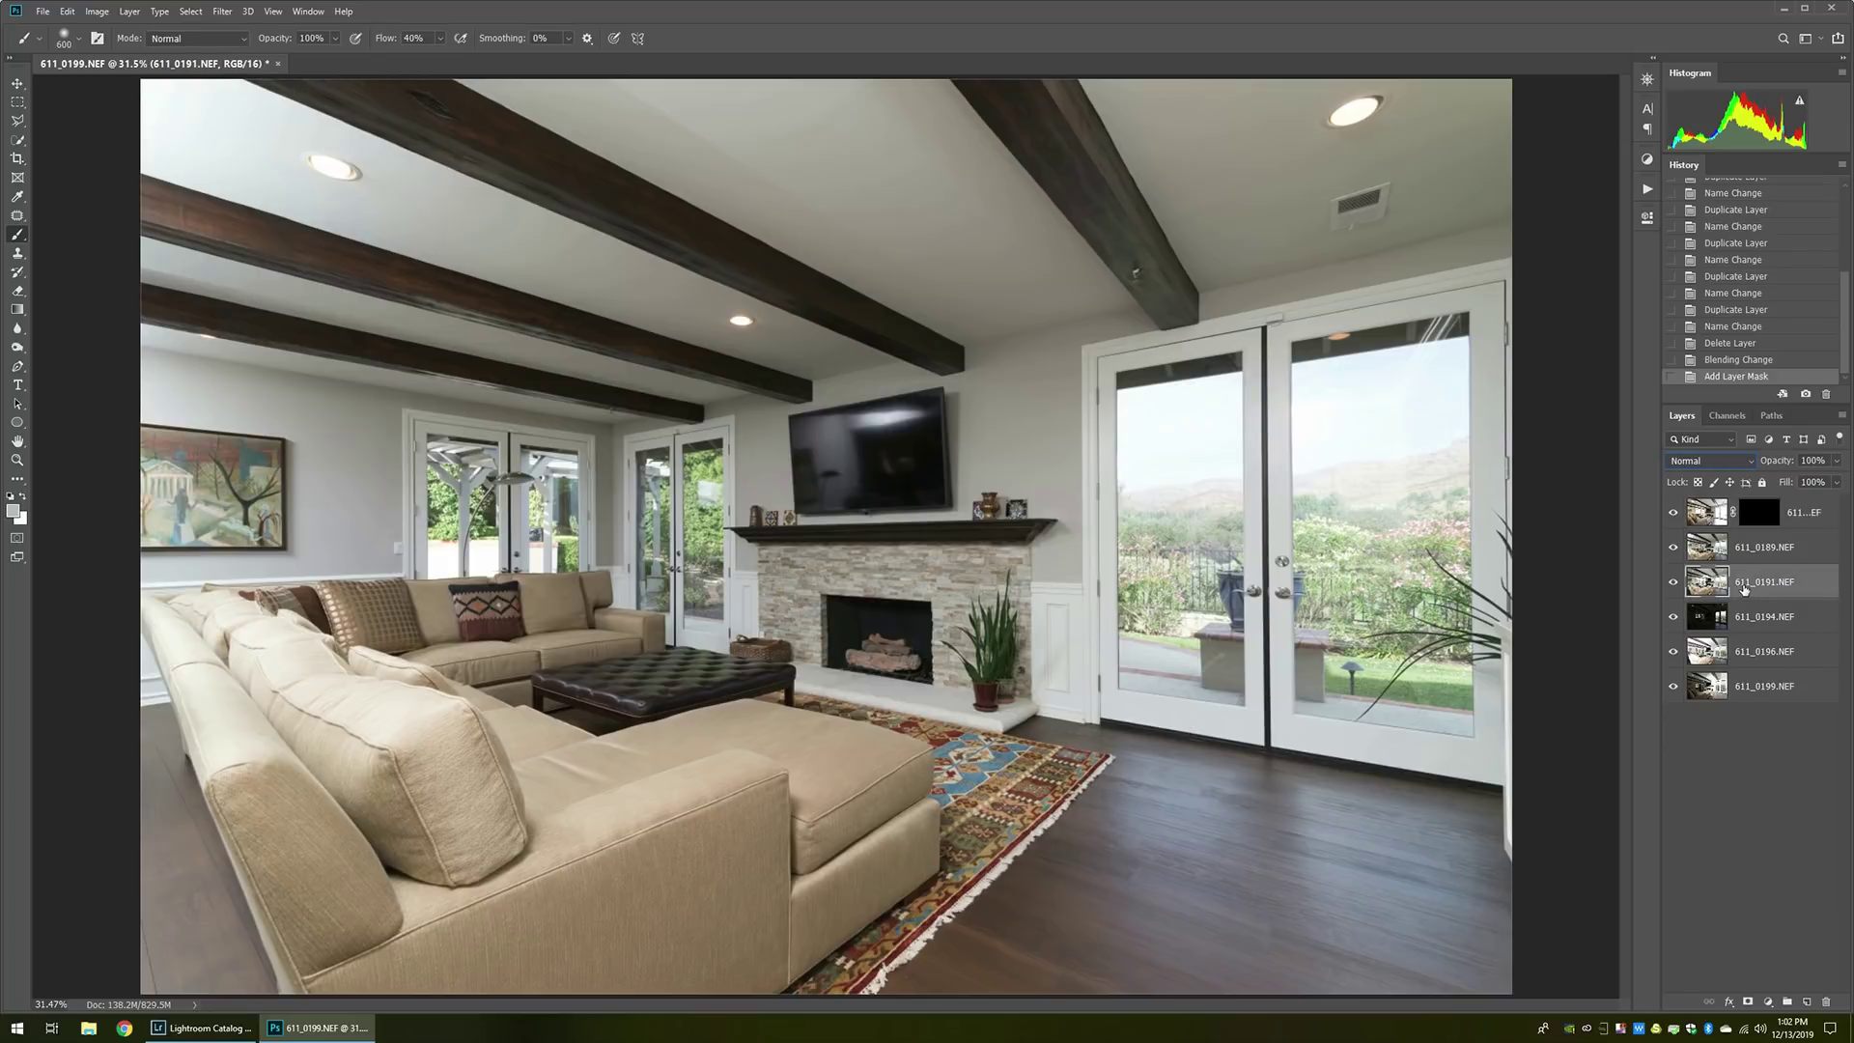
left_click_drag(1743, 586, 1741, 548)
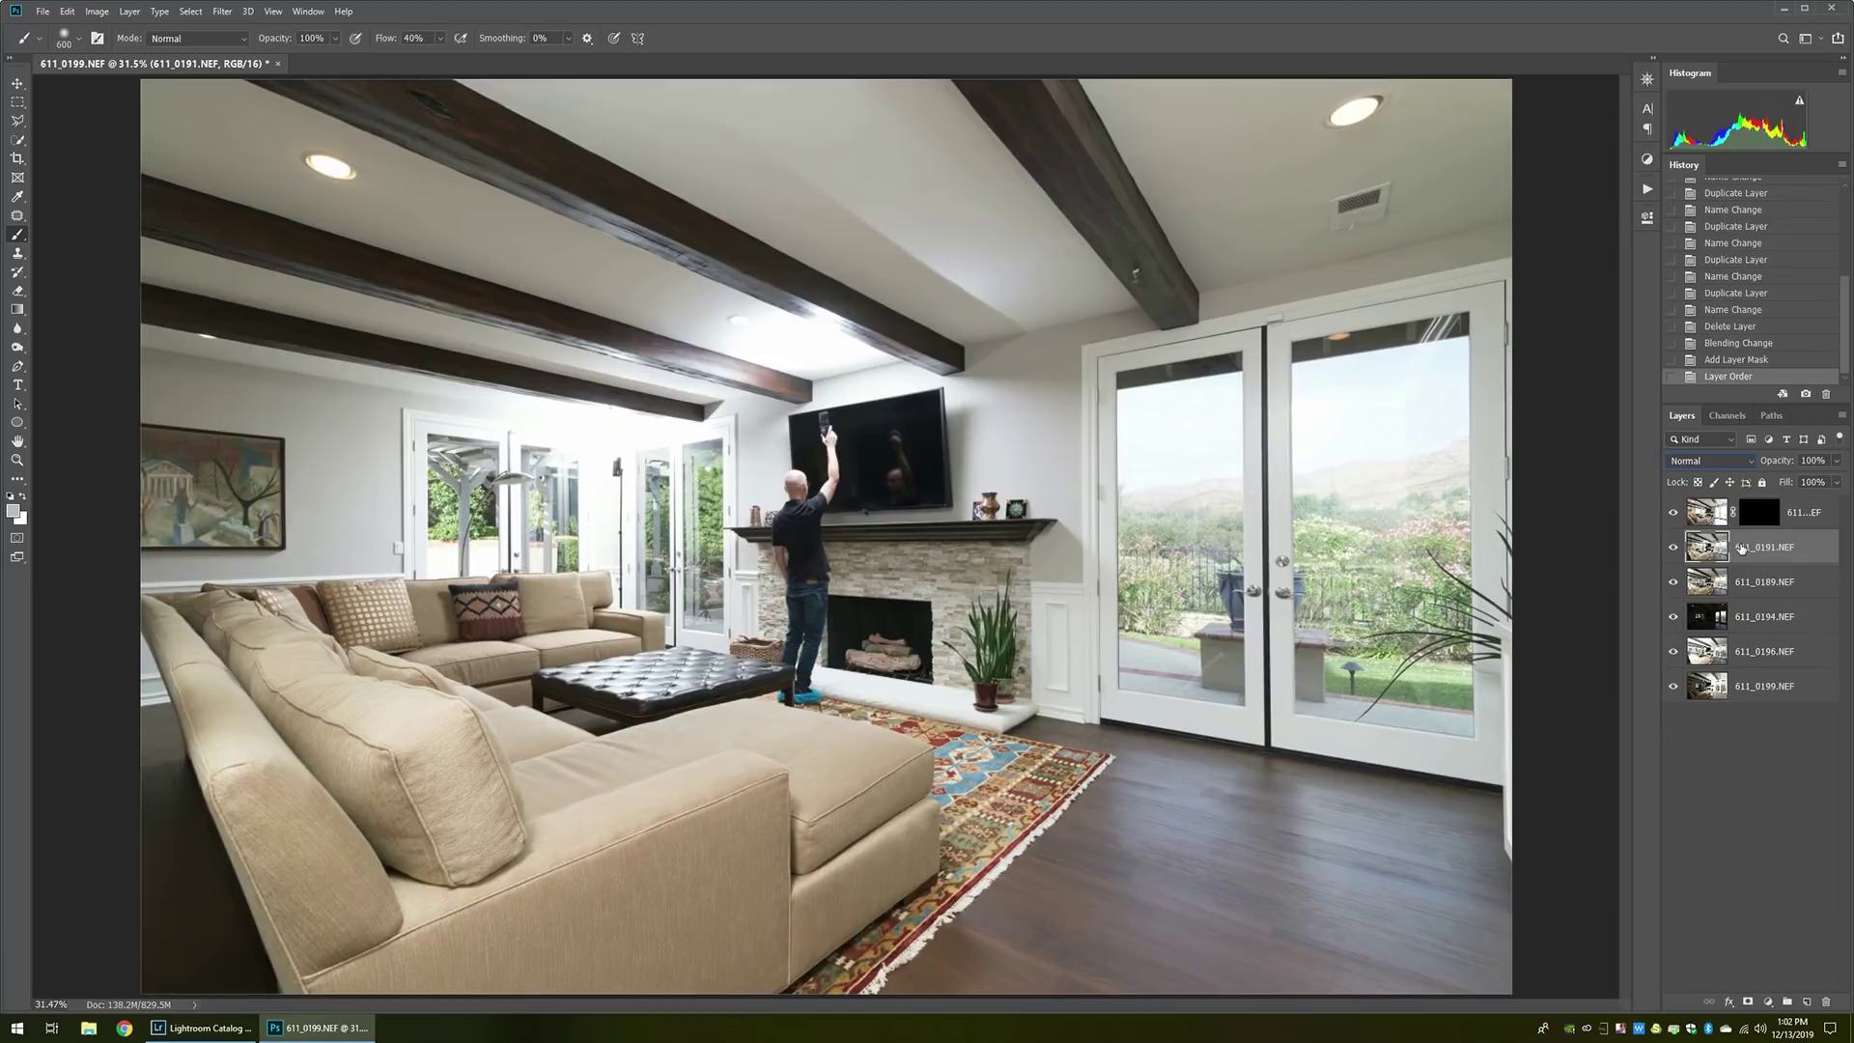
key("ctrl+minus")
key("alt+l")
key("m")
key("h")
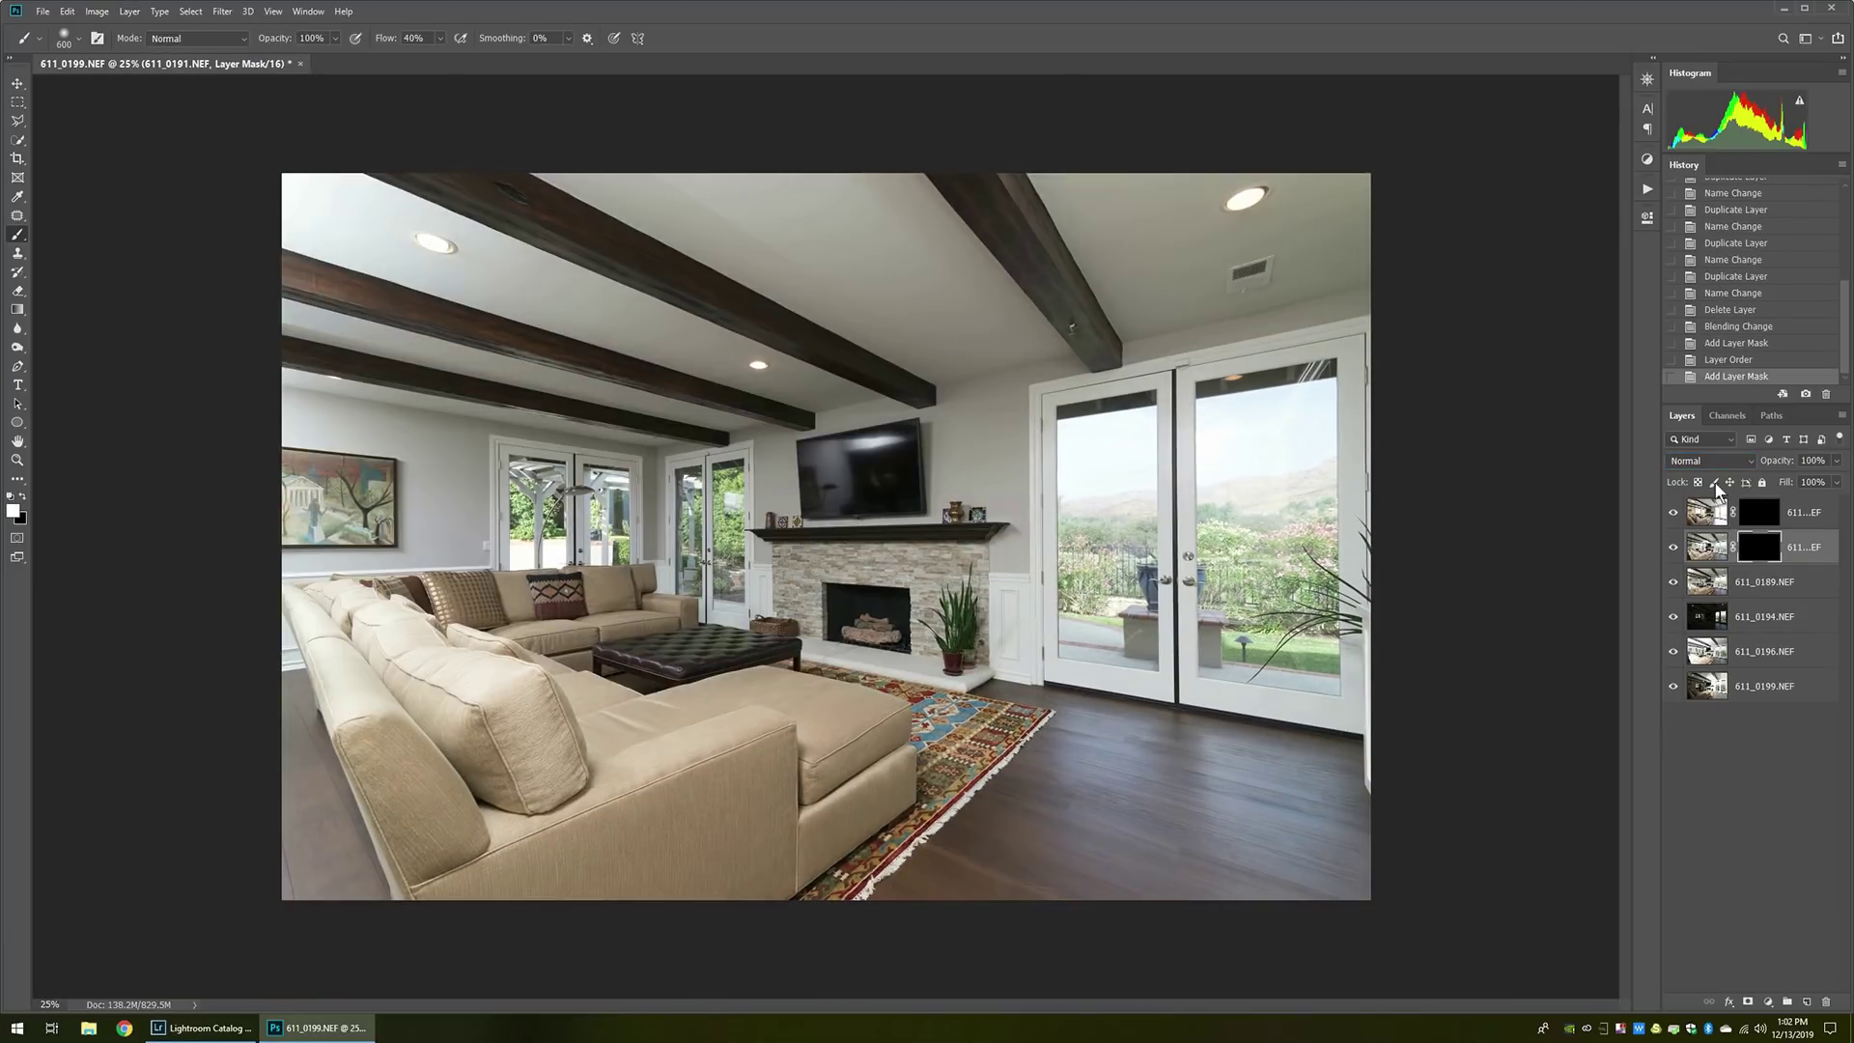
Paint white on the 611_0191 layer mask with a much larger brush over the sofa, floor and wall on the room's left side.
key("bracketright")
key("bracketright")
key("bracketright")
key("bracketright")
key("bracketright")
key("bracketright")
key("bracketright")
key("bracketright")
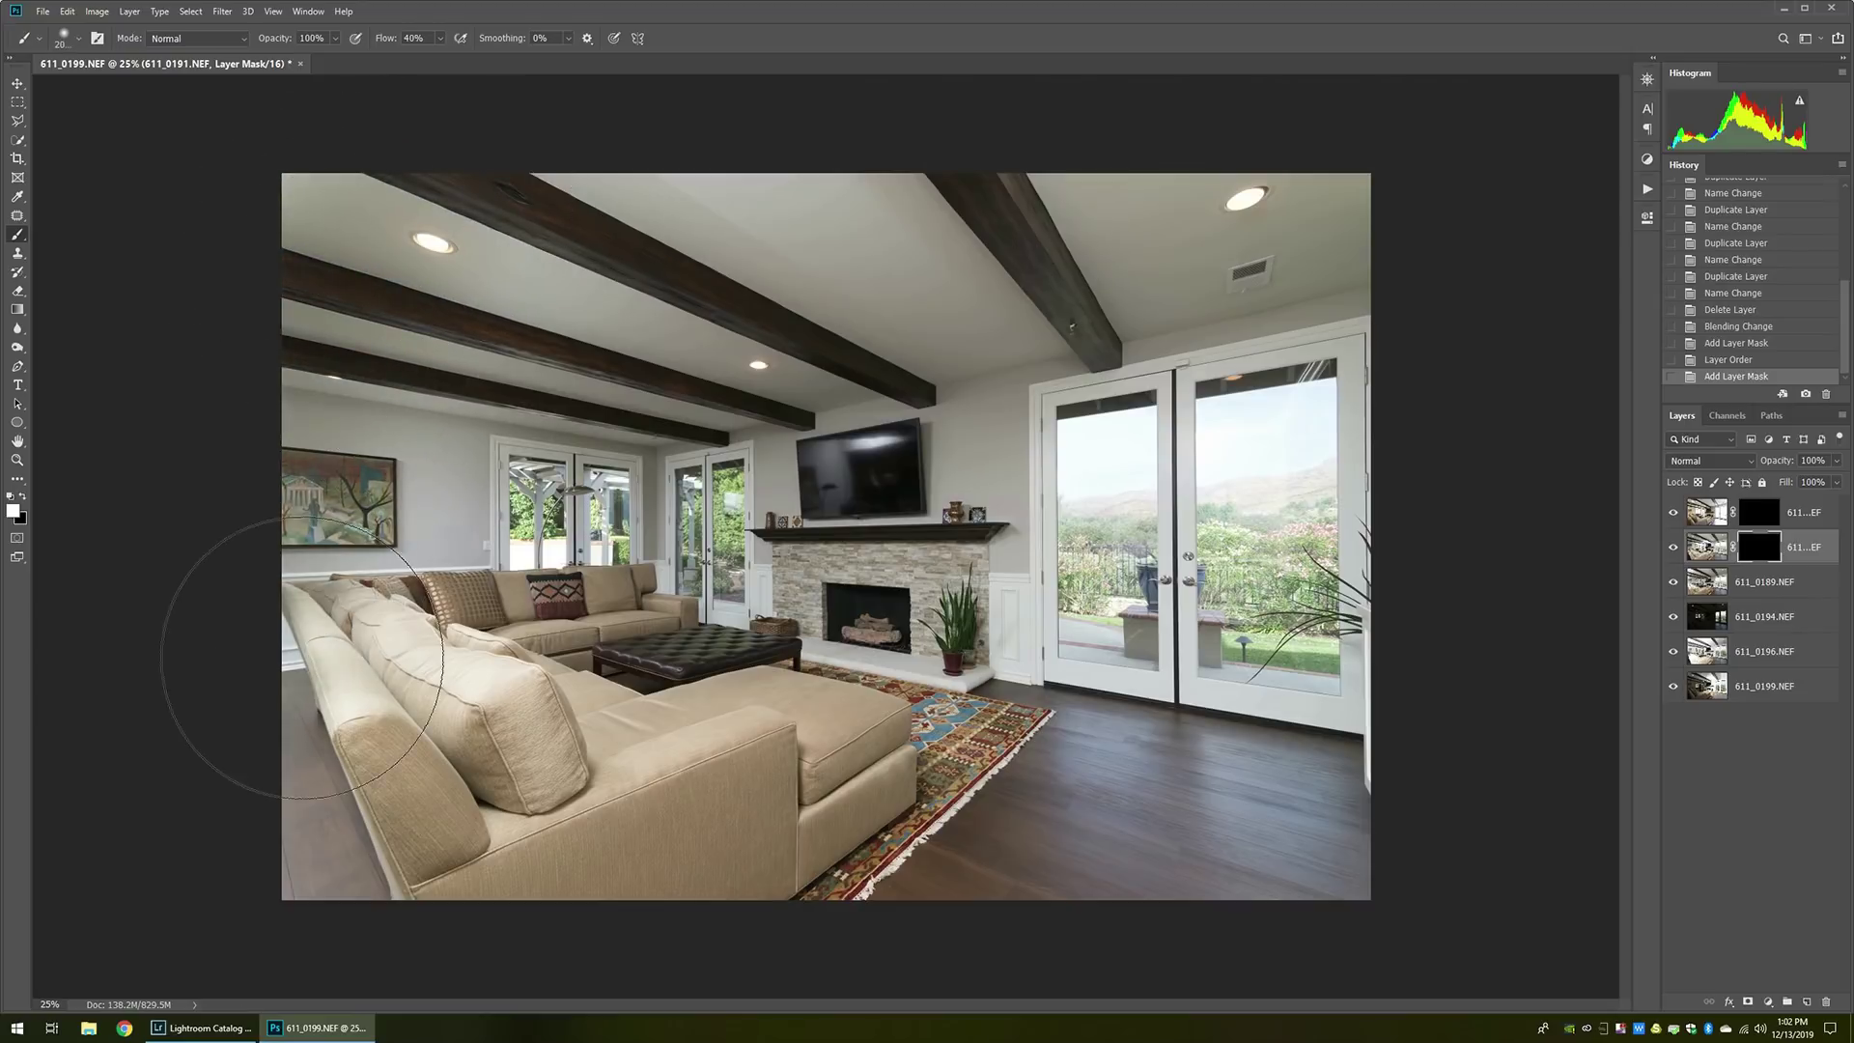
mouse_move(439, 849)
left_mouse_down()
mouse_move(435, 907)
mouse_move(309, 497)
mouse_move(396, 68)
mouse_move(415, 241)
mouse_move(628, 222)
left_mouse_up()
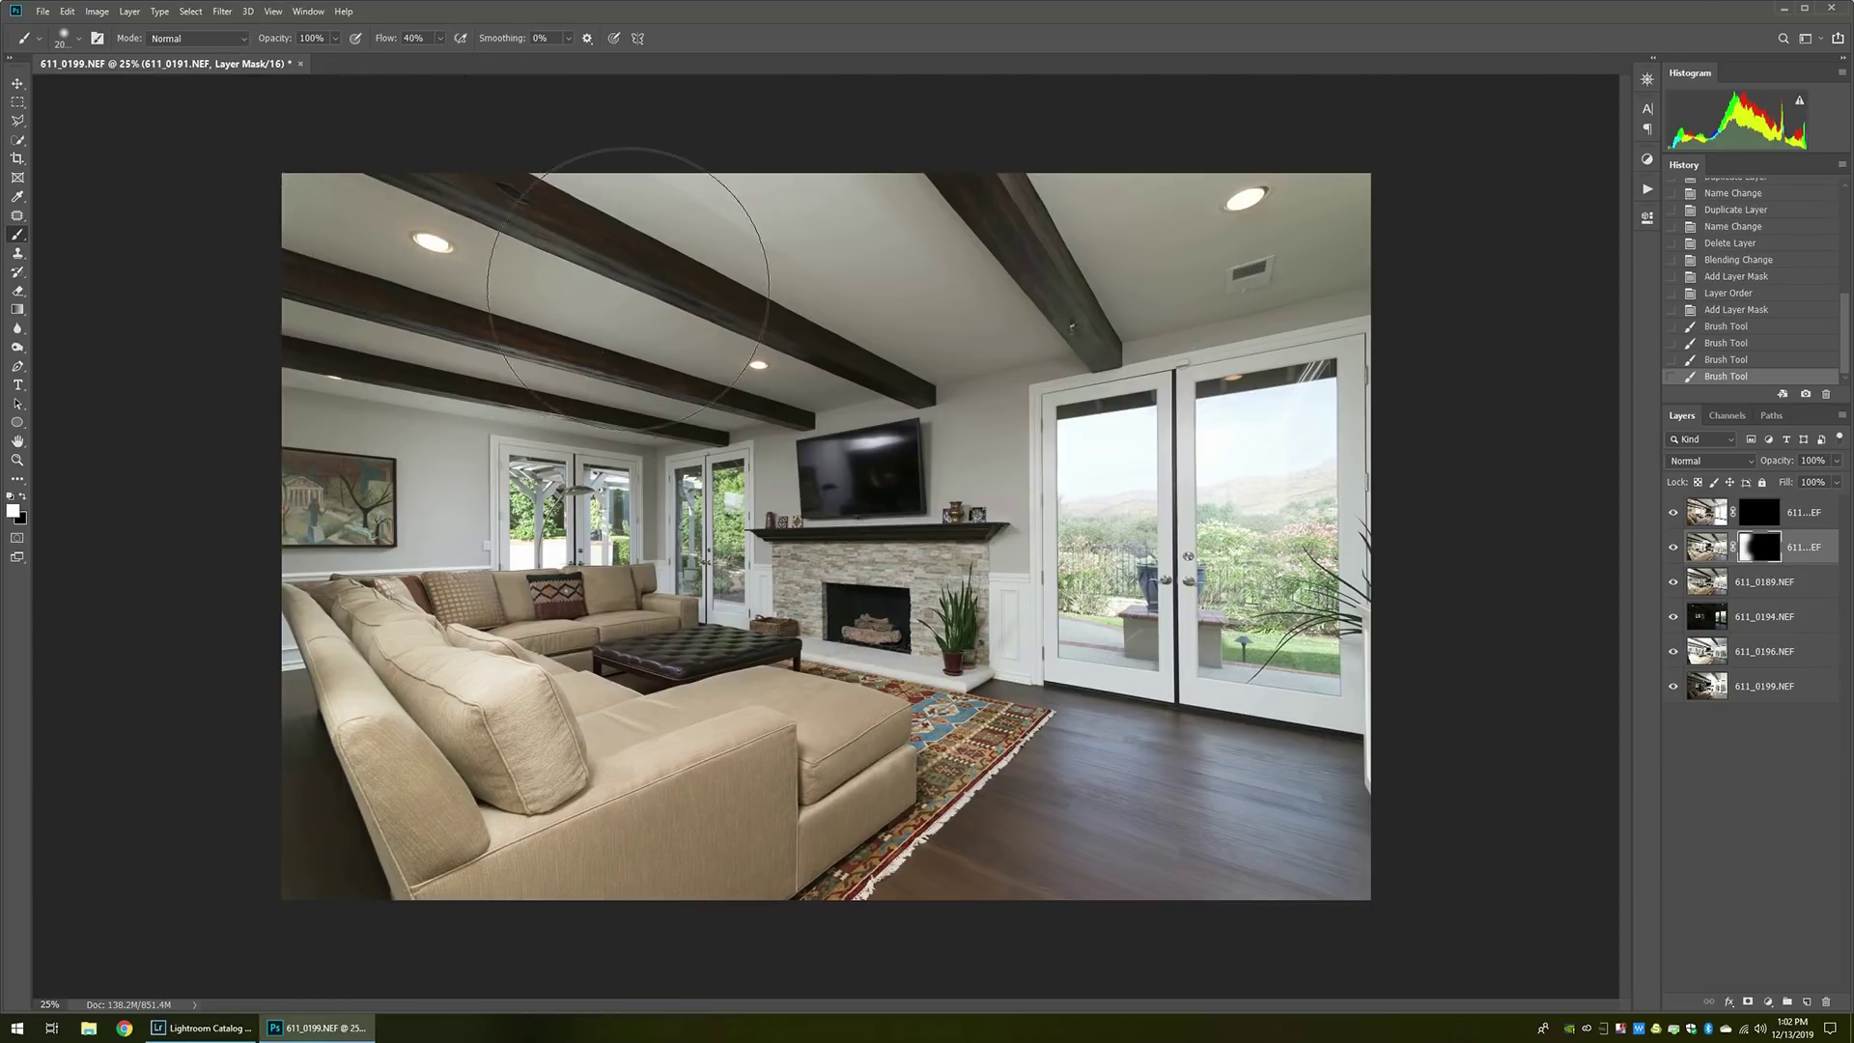
Paint white on the 611_0186 layer mask over the ceiling, beams, fireplace wall, sofa and floor to blend in the ambient light.
left_click(1760, 512)
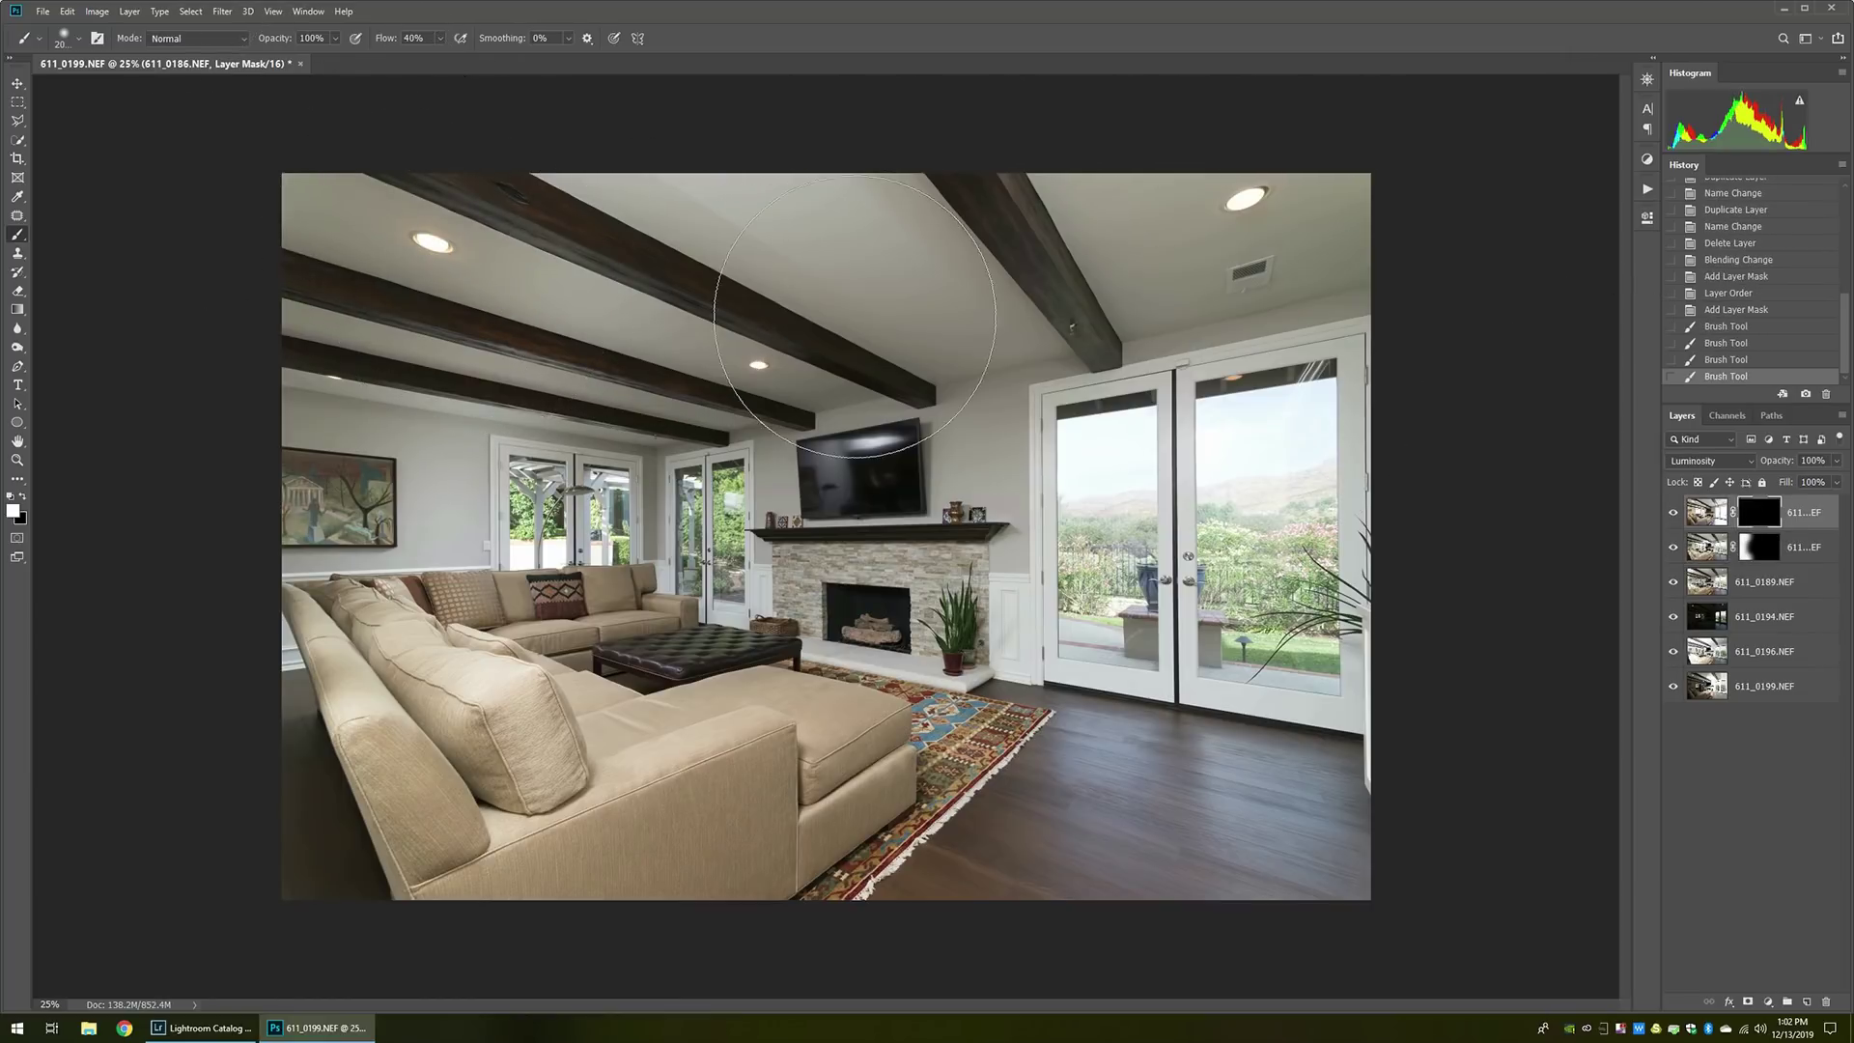
mouse_move(341, 336)
left_mouse_down()
mouse_move(360, 304)
mouse_move(807, 248)
left_mouse_up()
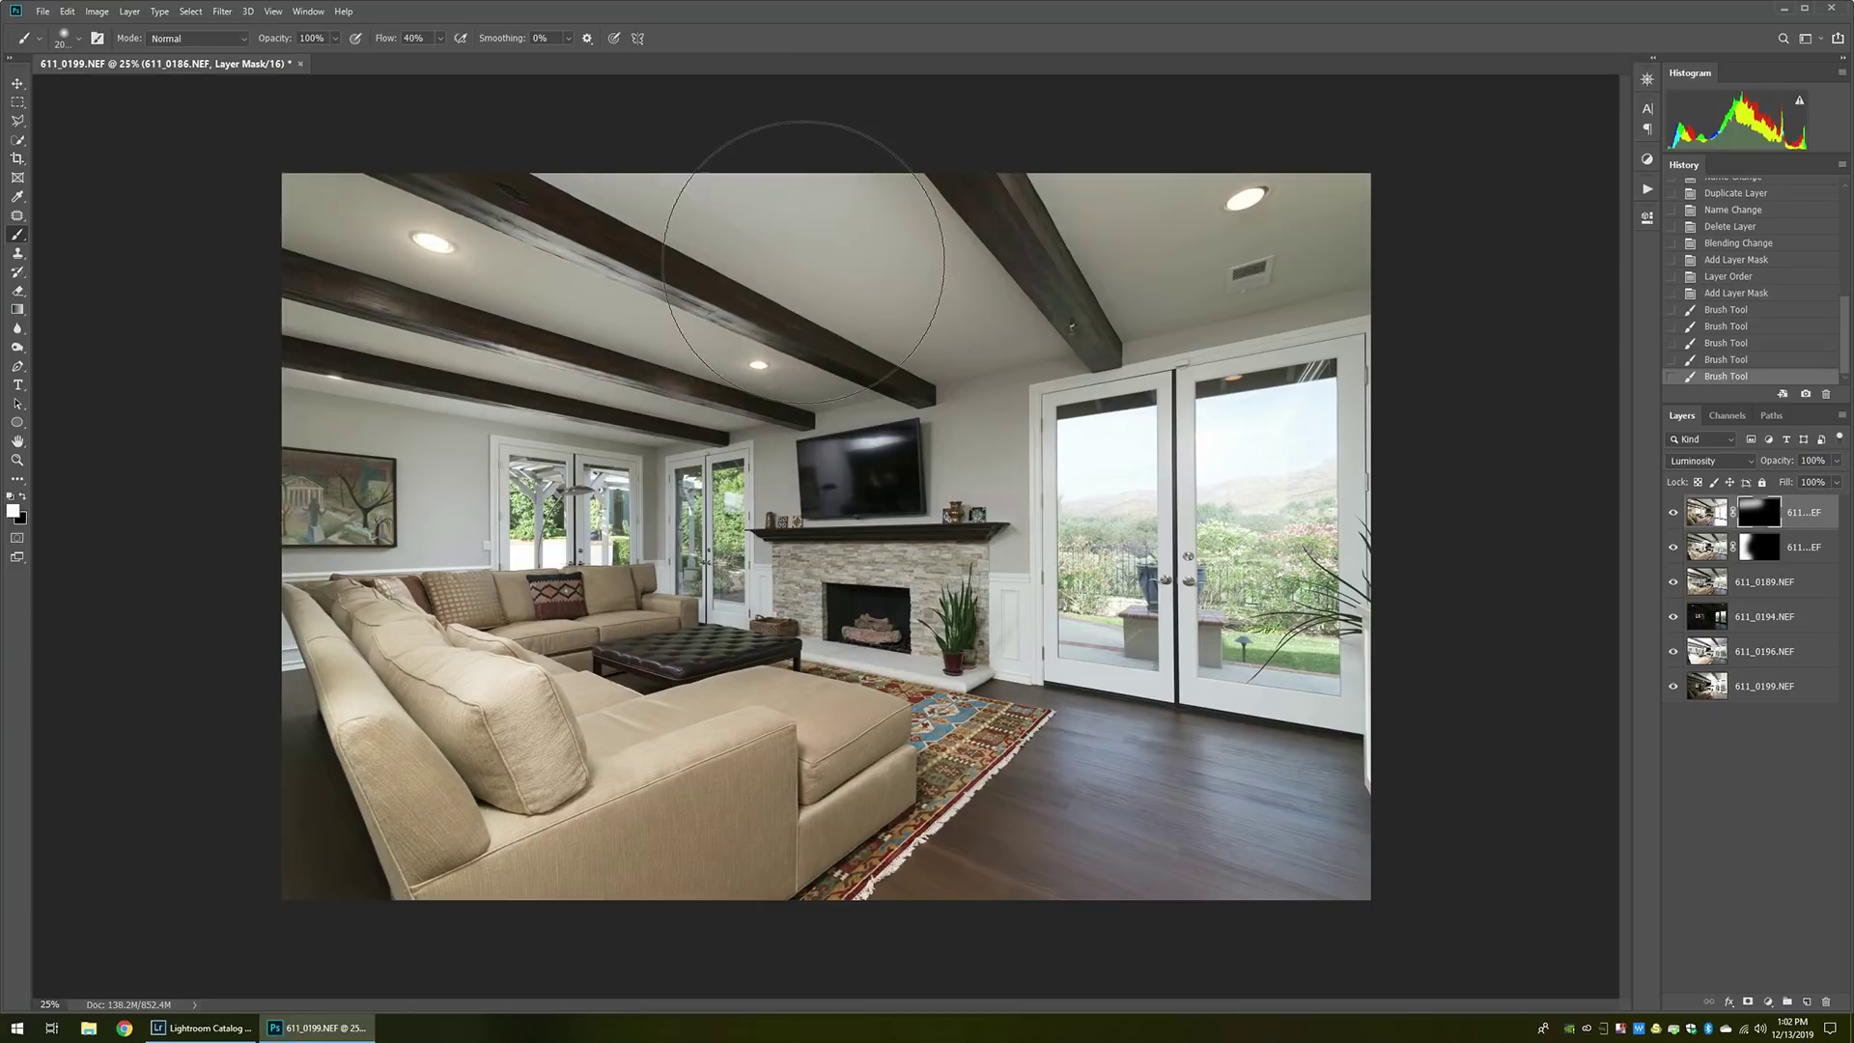
mouse_move(1013, 247)
left_mouse_down()
mouse_move(1284, 155)
mouse_move(1351, 193)
left_mouse_up()
left_click_drag(966, 357, 821, 464)
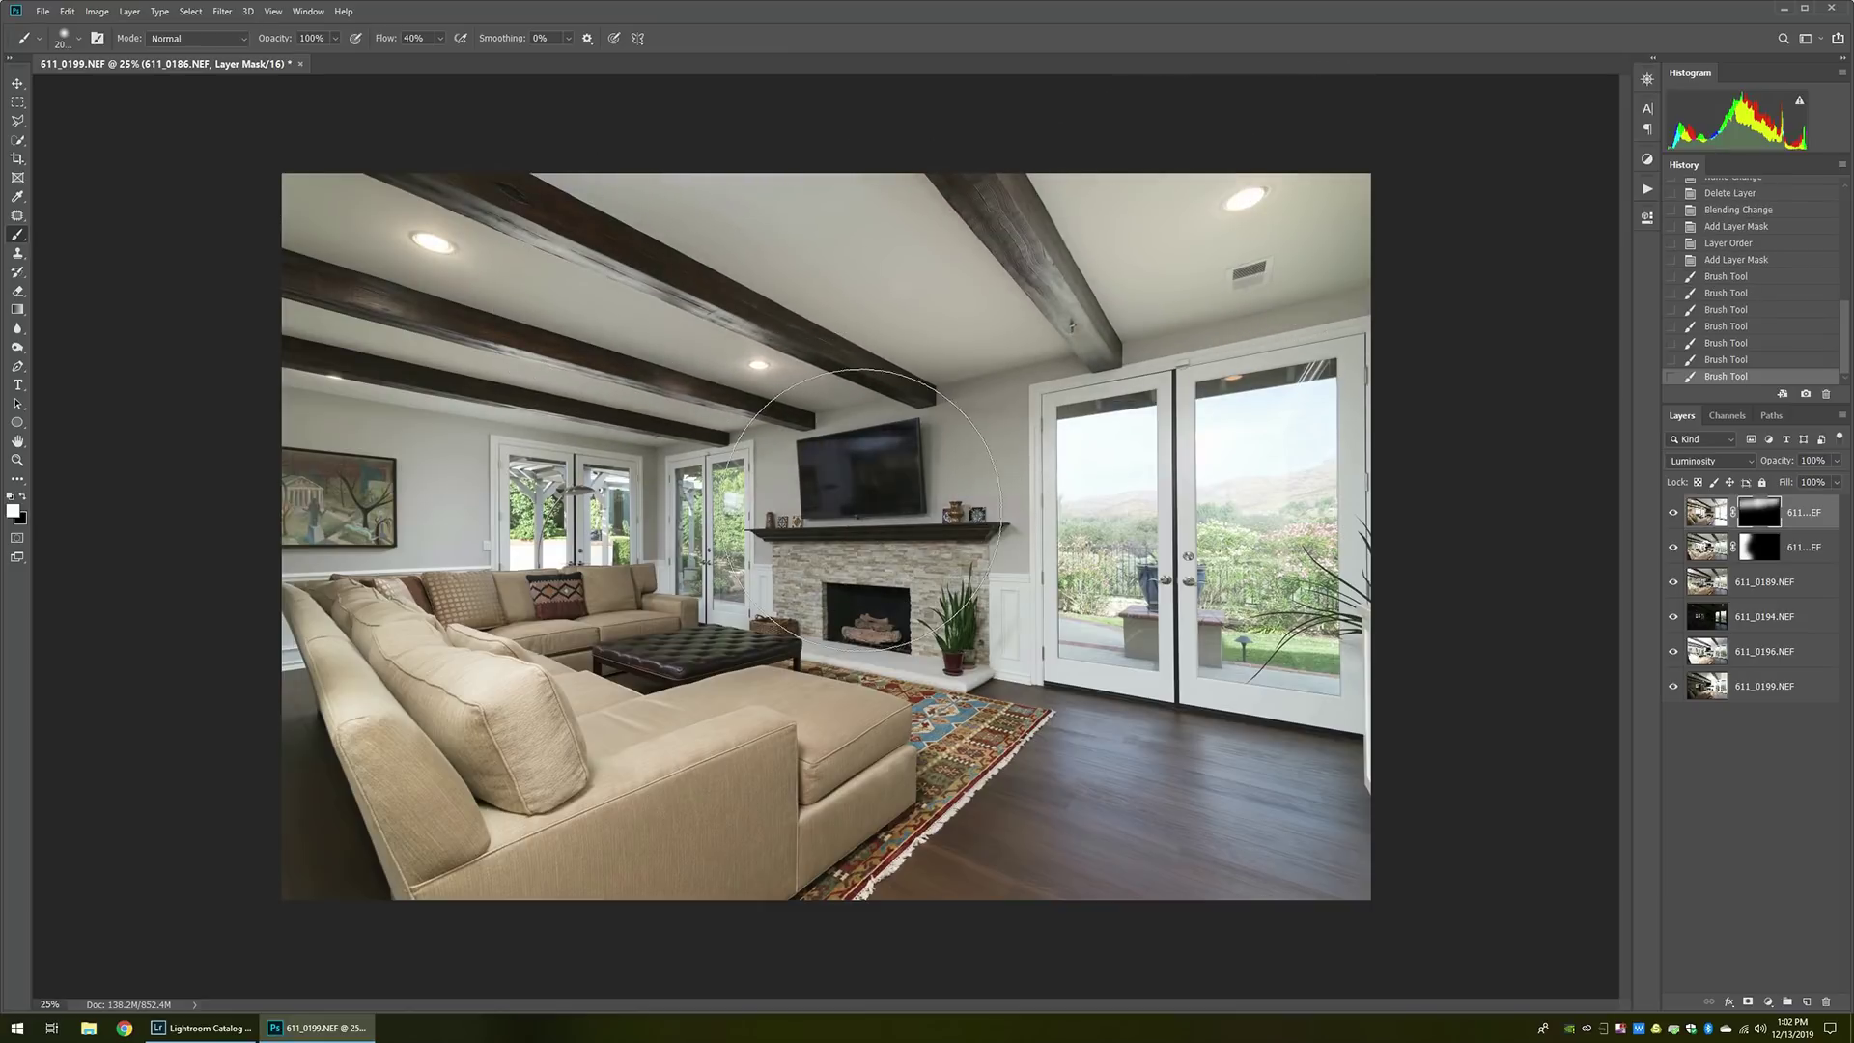
mouse_move(736, 668)
left_mouse_down()
mouse_move(415, 744)
mouse_move(290, 435)
left_mouse_up()
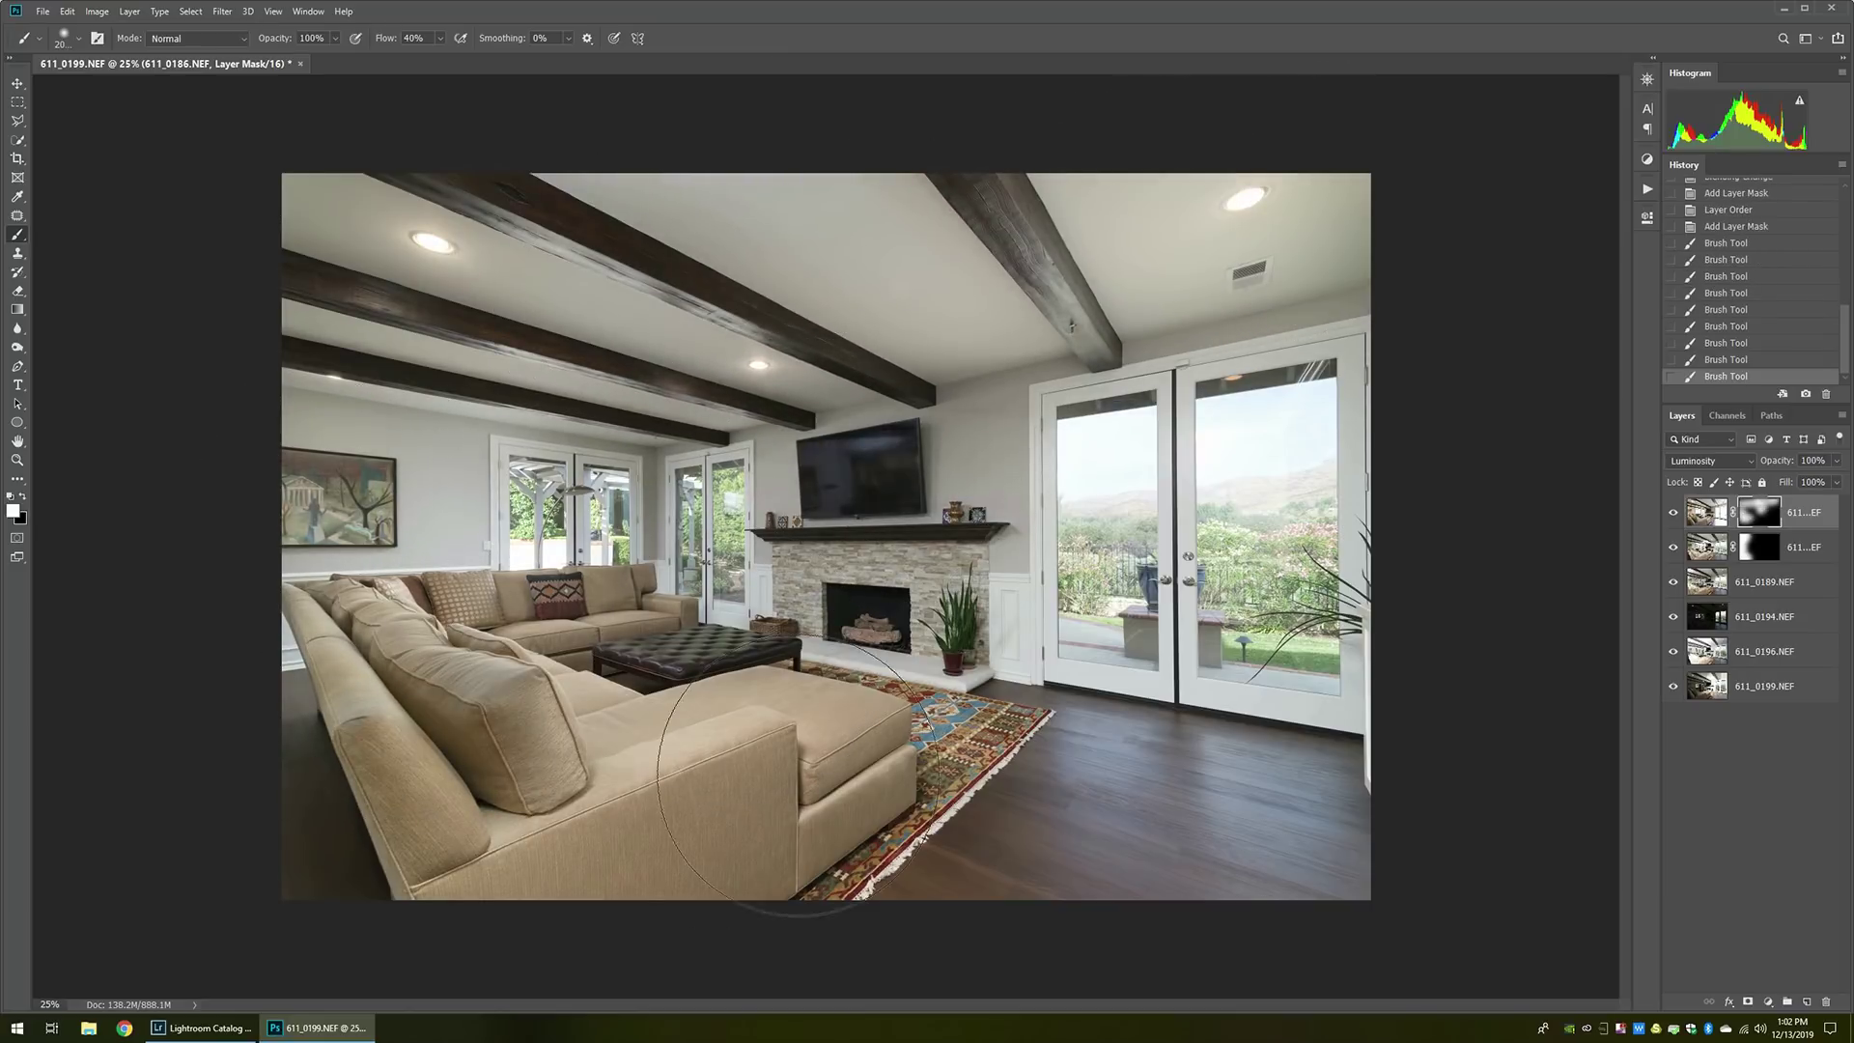
left_click_drag(933, 778, 975, 714)
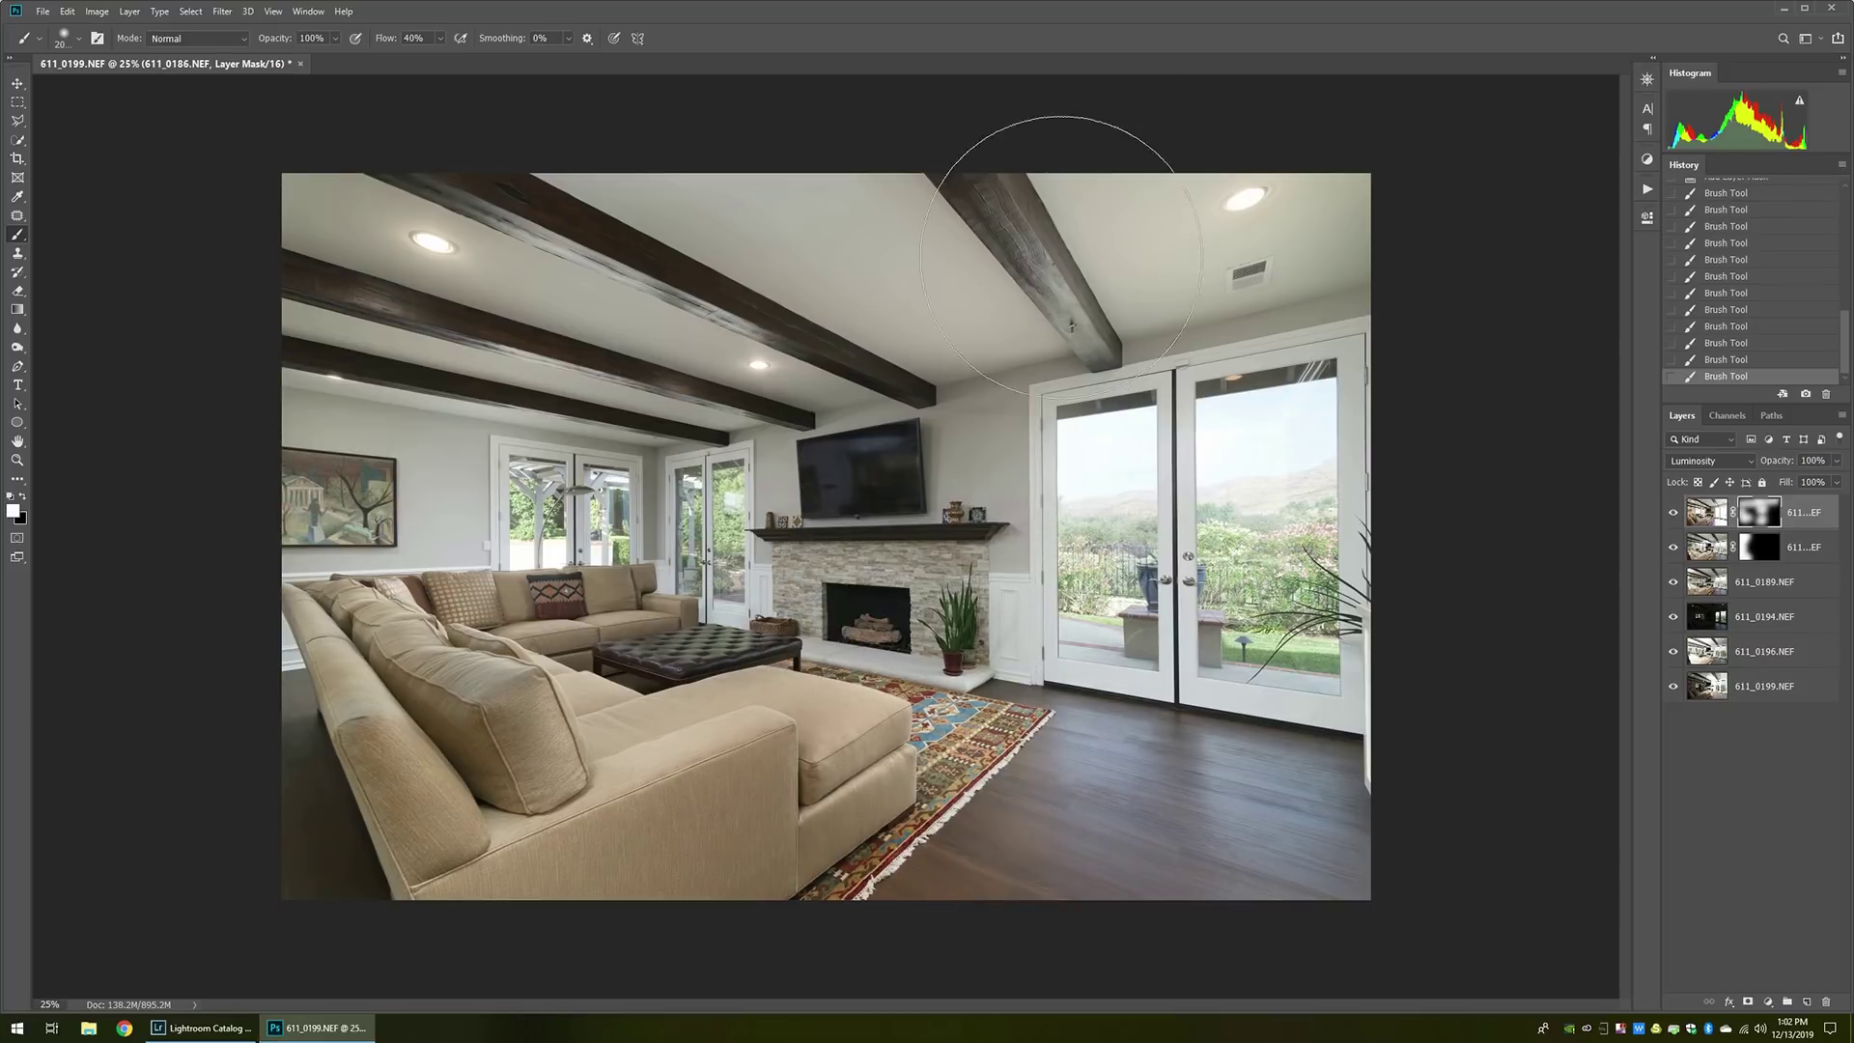
left_click_drag(1034, 187, 1255, 155)
mouse_move(530, 930)
left_mouse_down()
mouse_move(538, 827)
mouse_move(393, 725)
left_mouse_up()
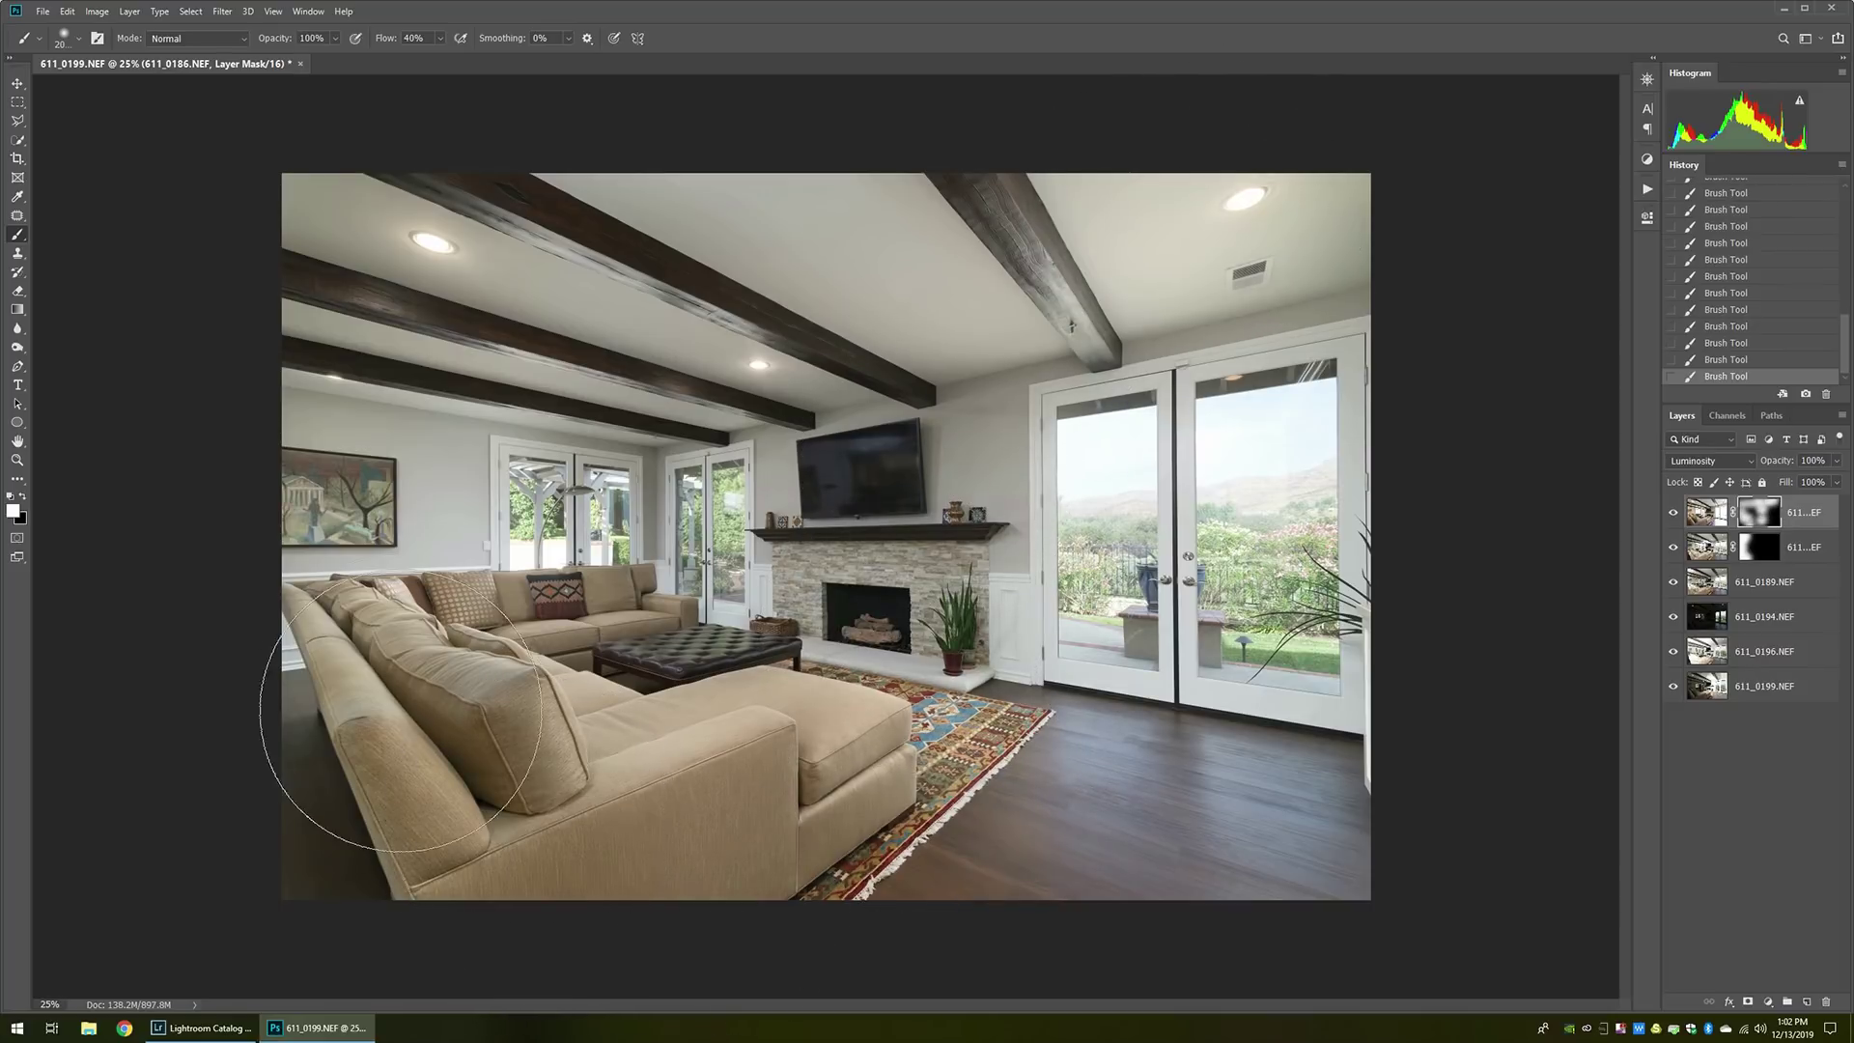
mouse_move(1056, 808)
left_mouse_down()
mouse_move(1324, 807)
mouse_move(1299, 824)
left_mouse_up()
mouse_move(765, 807)
left_mouse_down()
mouse_move(734, 579)
mouse_move(869, 541)
left_mouse_up()
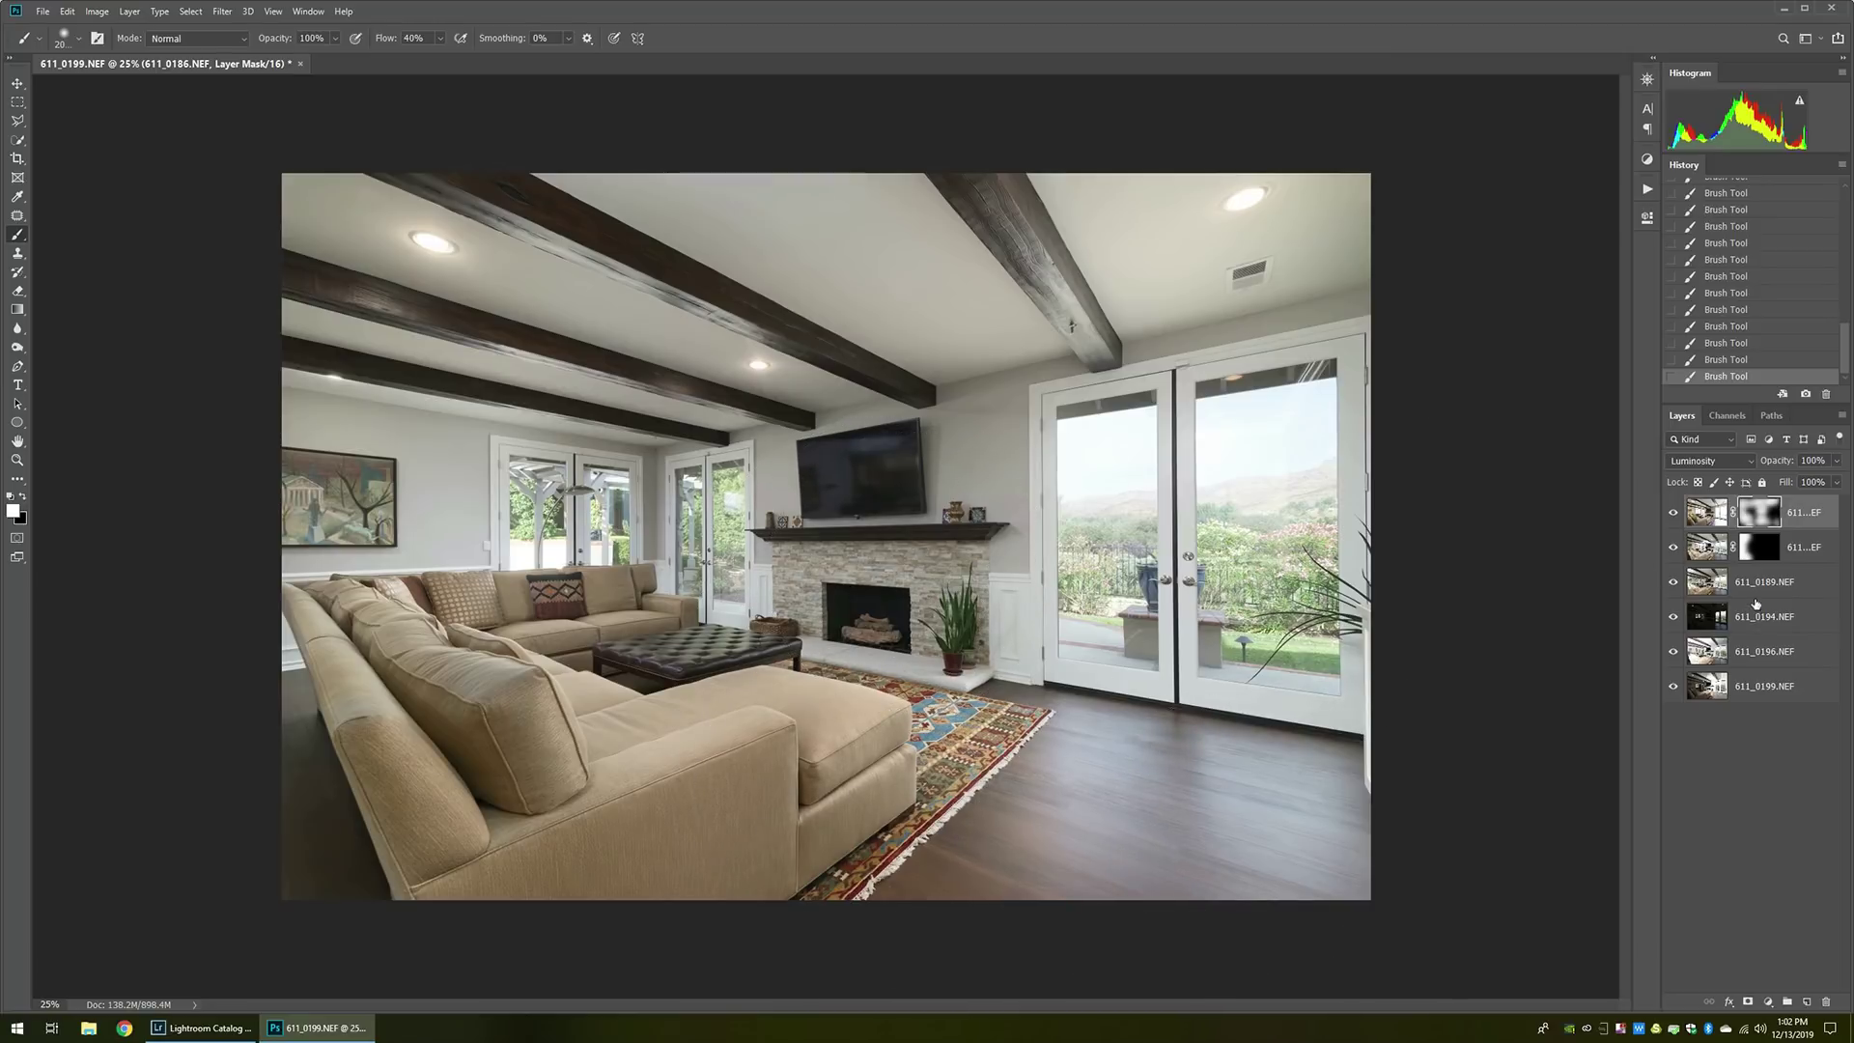
Move the 611_0199 layer to the top of the stack, set it to Darken and add a mask hiding all of it.
left_click_drag(1763, 688, 1750, 514)
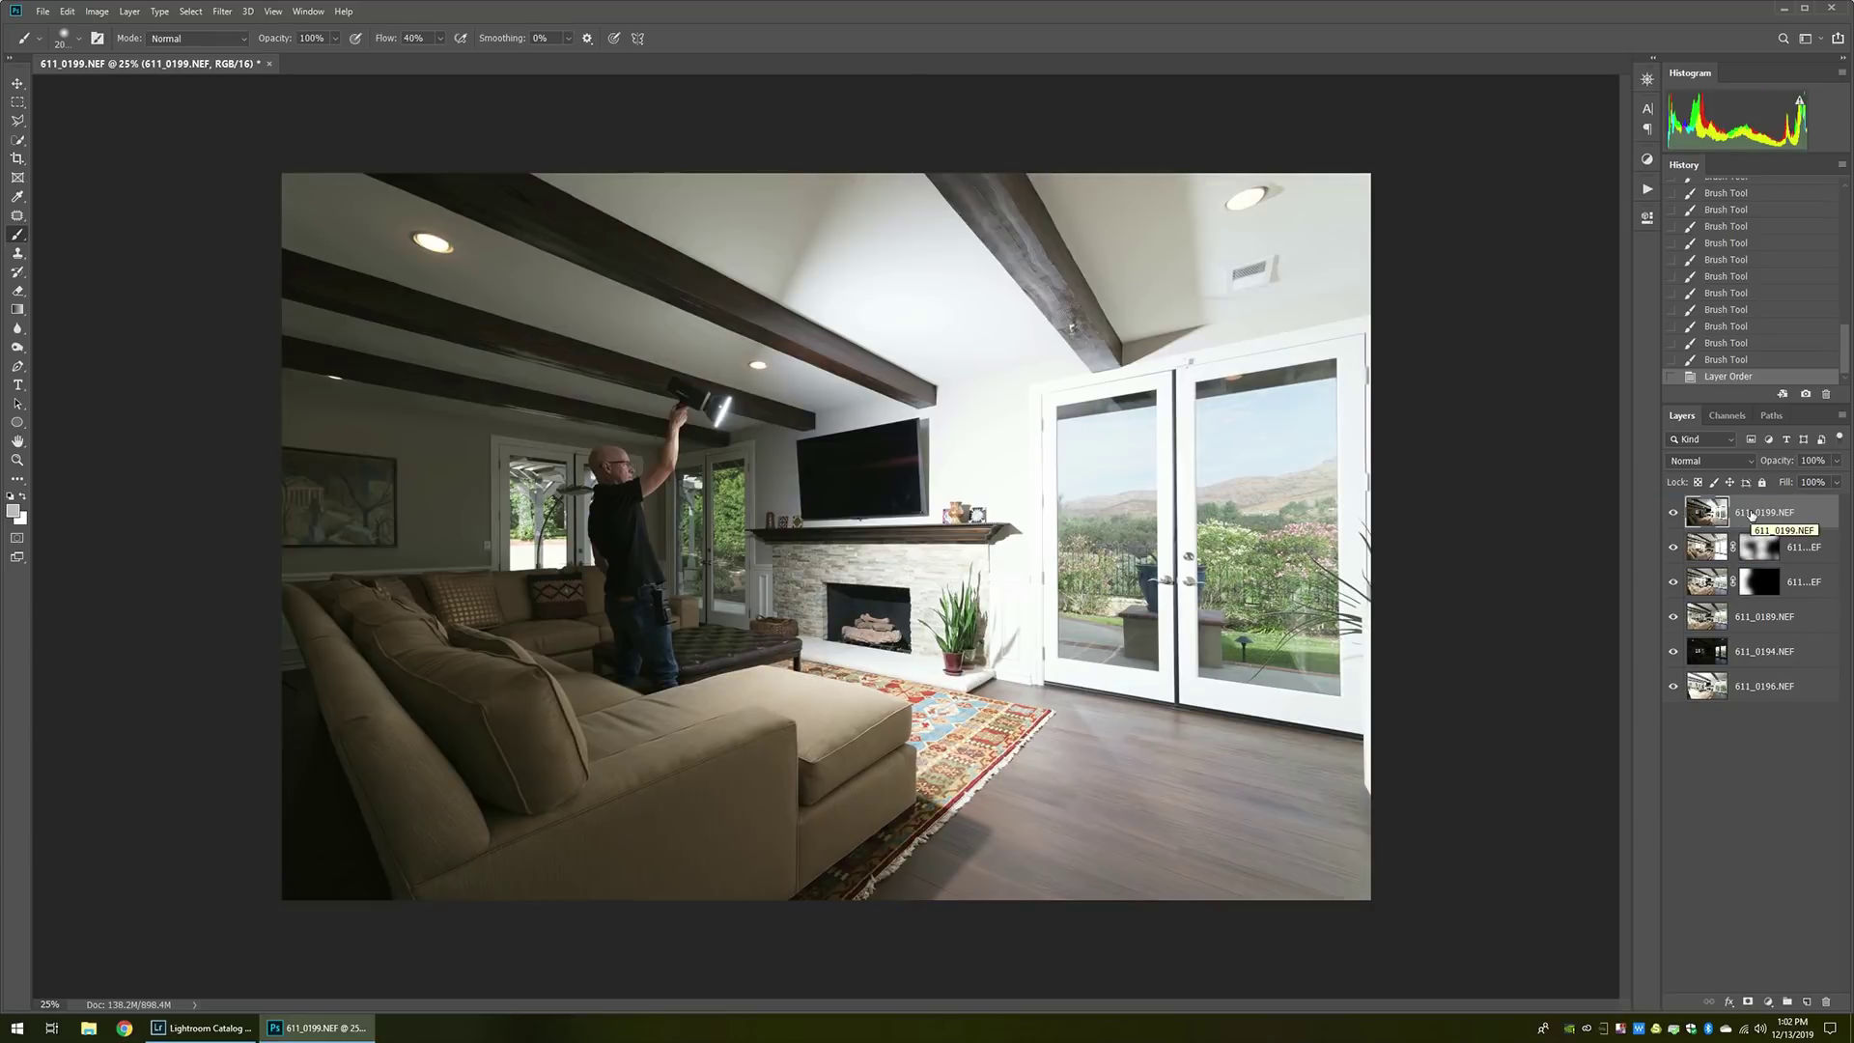
left_click(1718, 460)
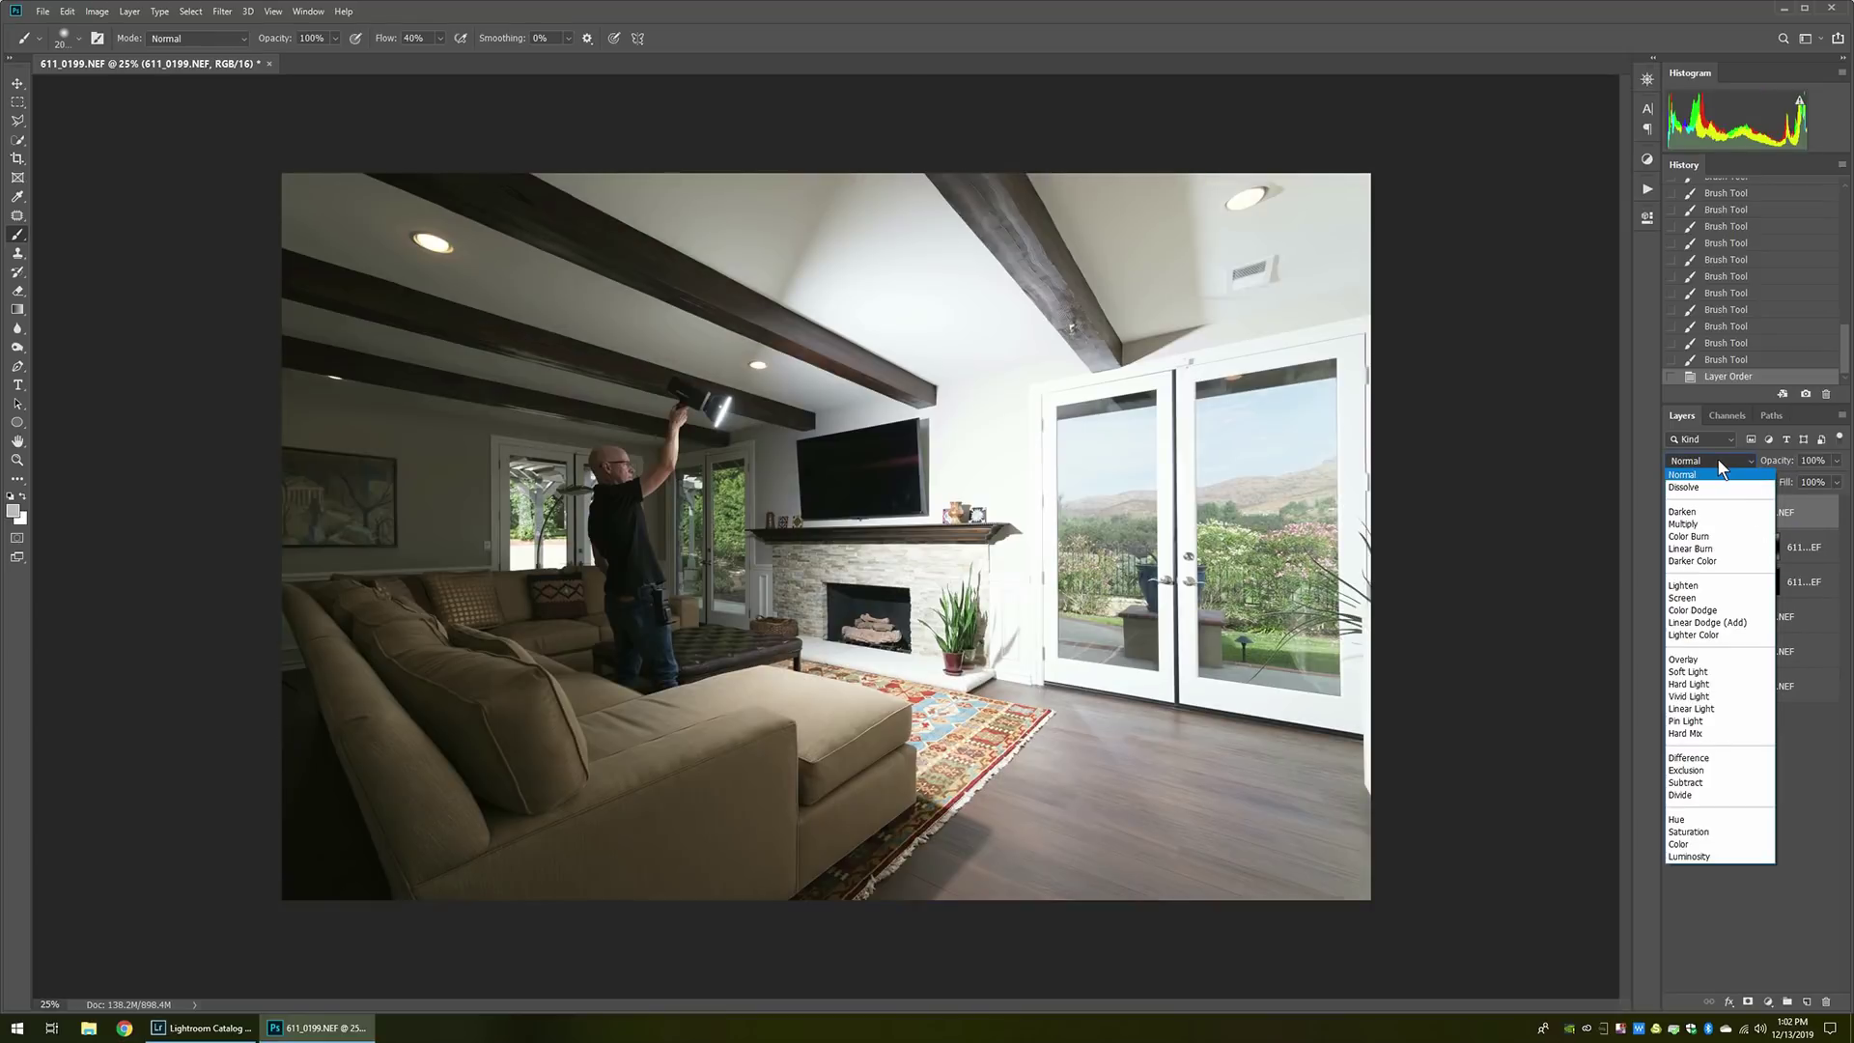
left_click(1715, 511)
left_click(130, 12)
left_click(319, 253)
Outline the large French doors with the Polygonal Lasso, fill that selection with white on the 611_0199 layer mask, and deselect.
key("l")
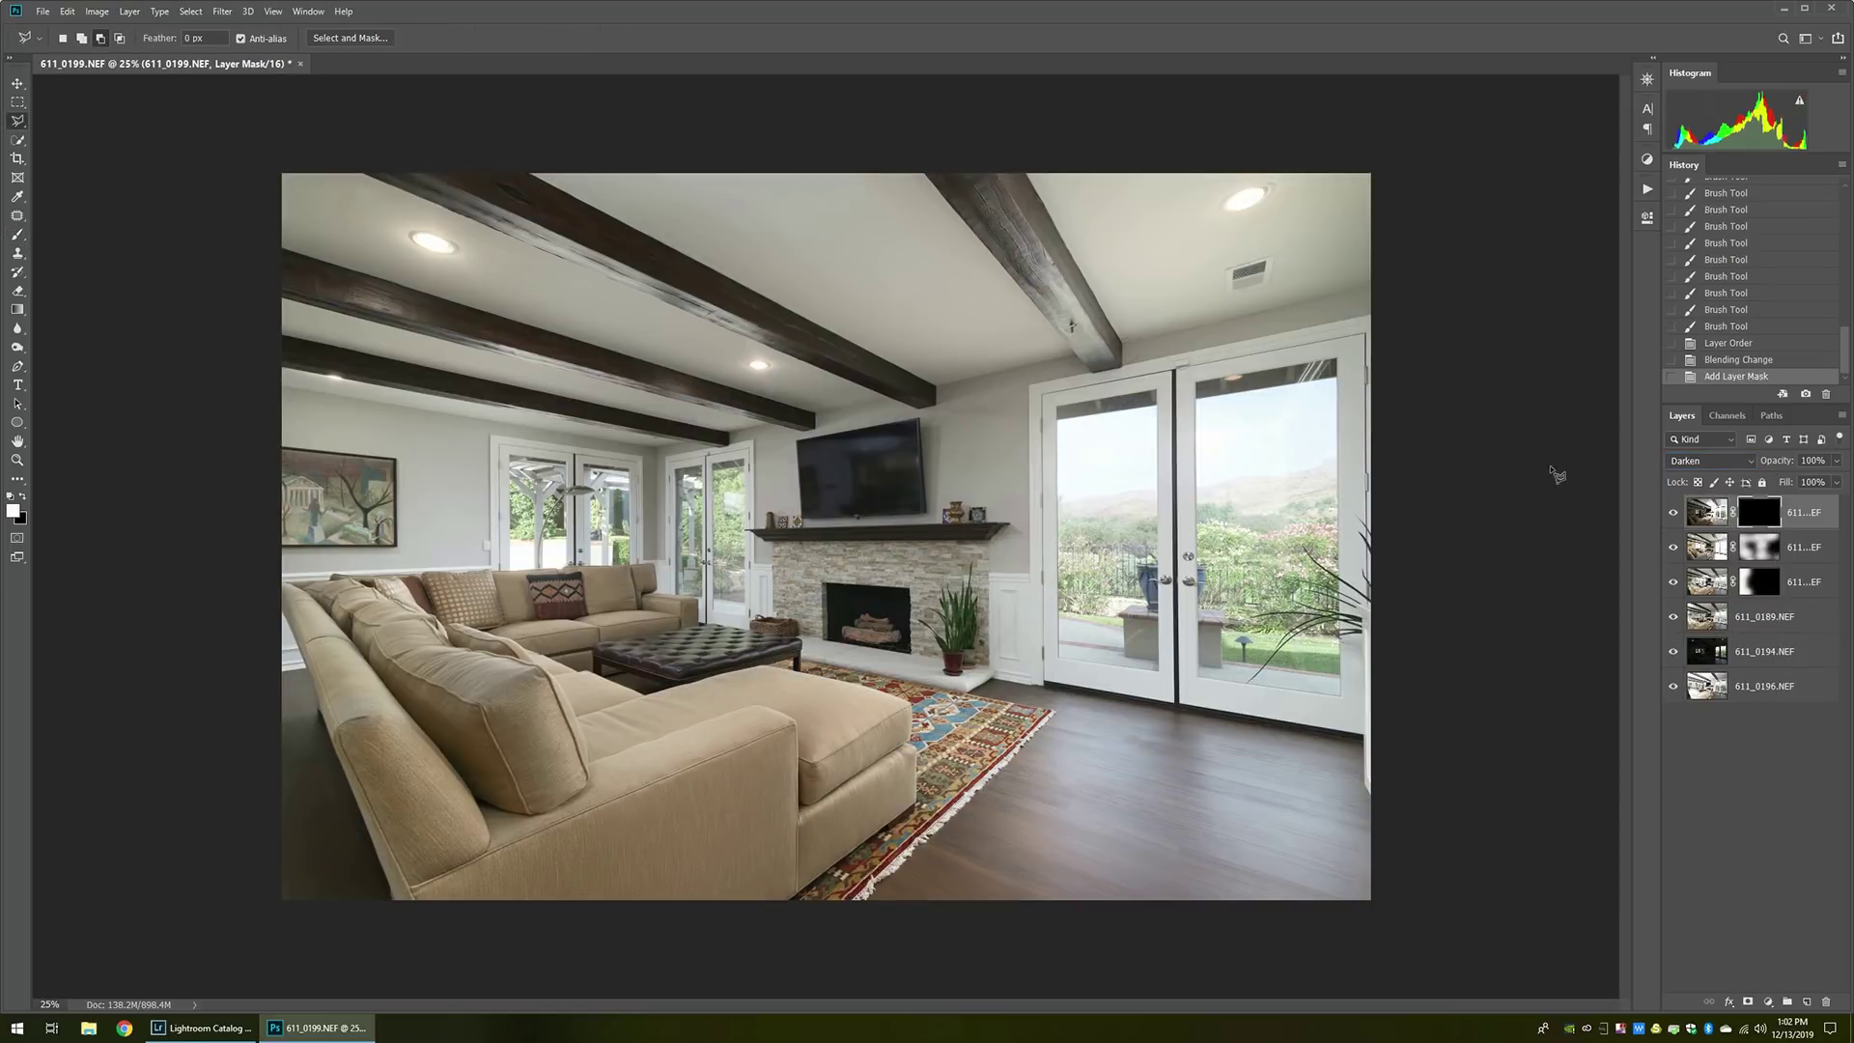
left_click(1047, 405)
left_click(1055, 671)
left_click(1358, 715)
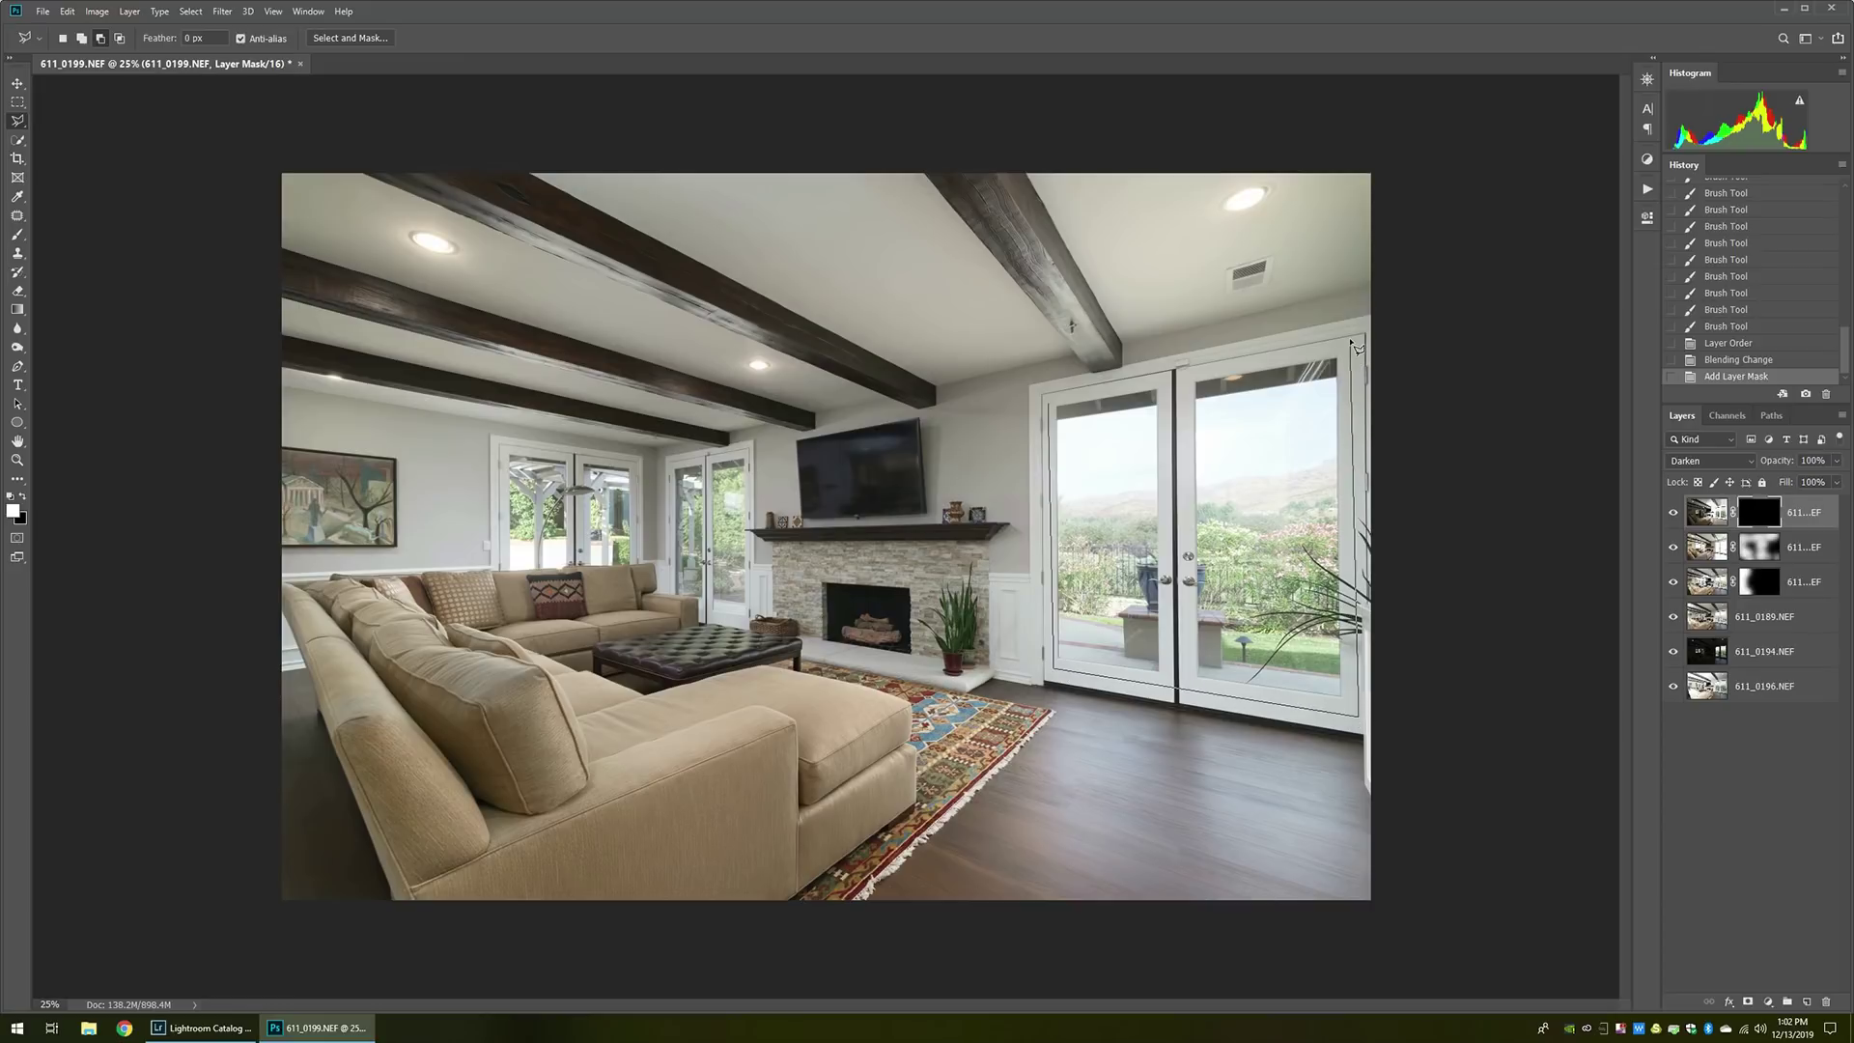
double_click(1356, 347)
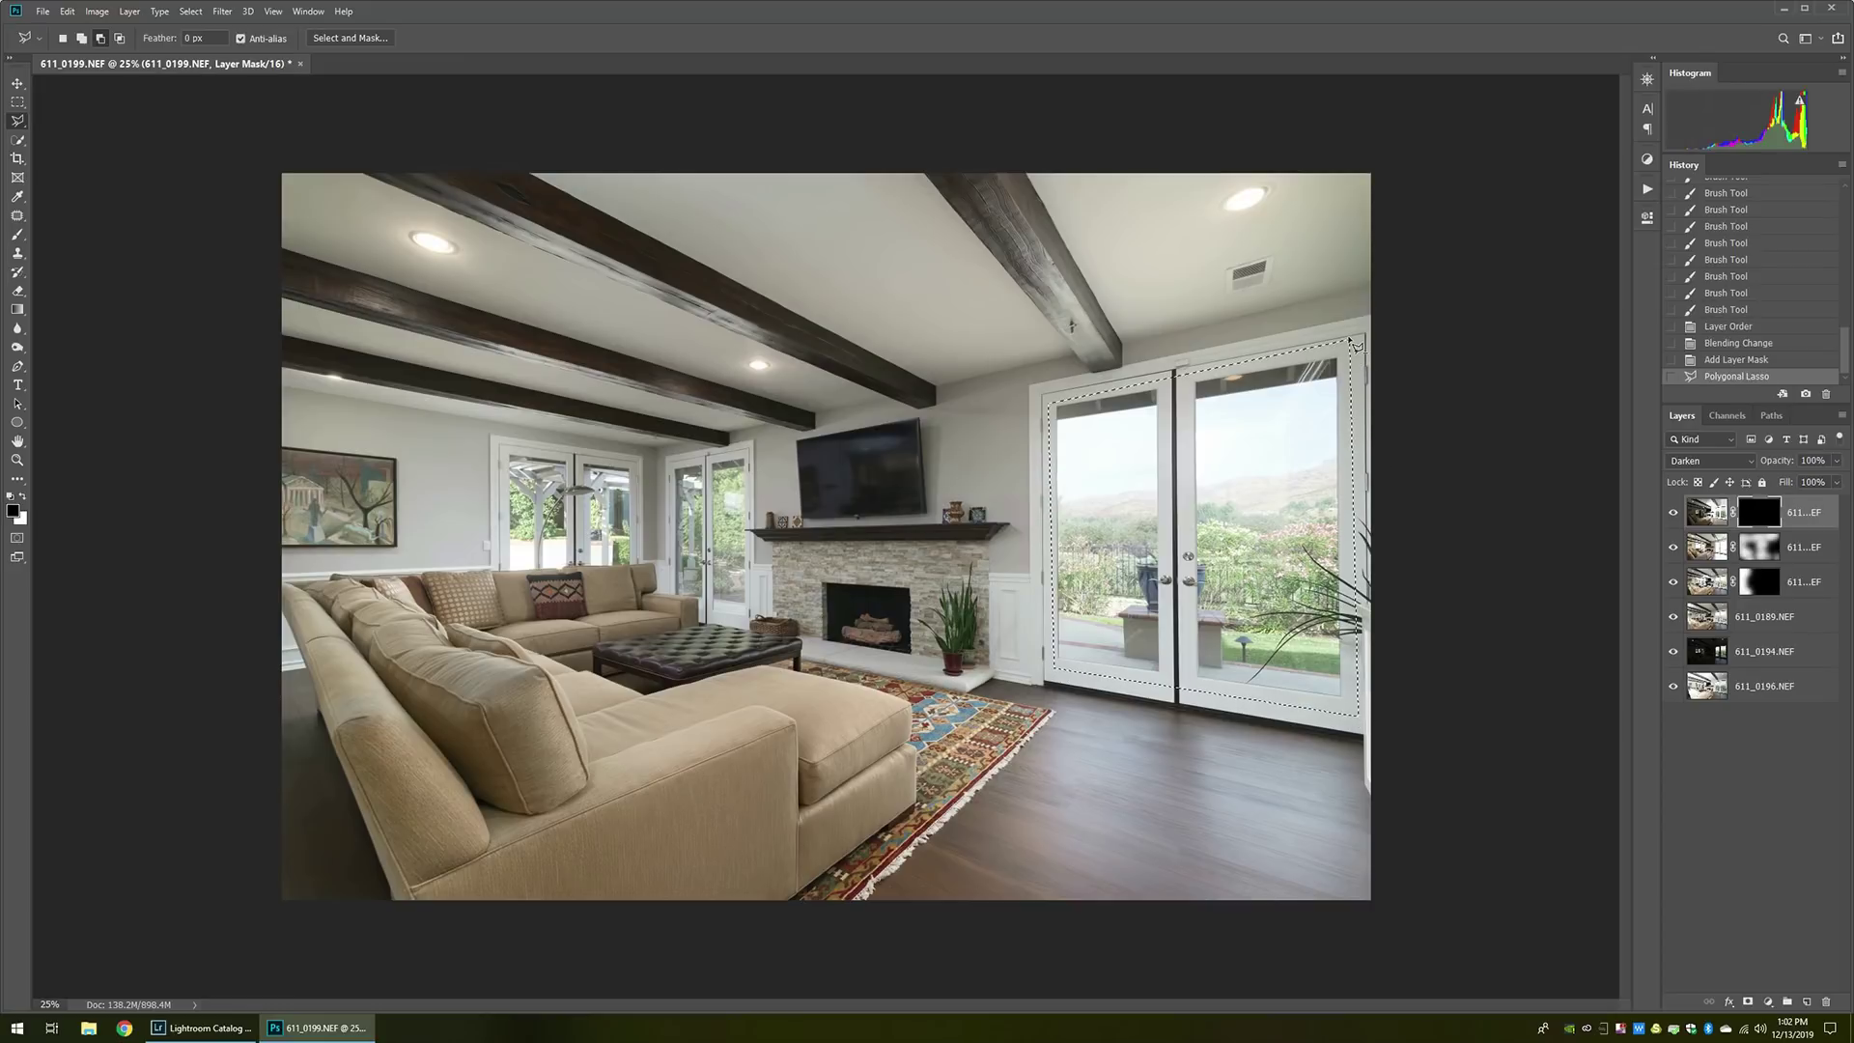
key("Delete")
key("x")
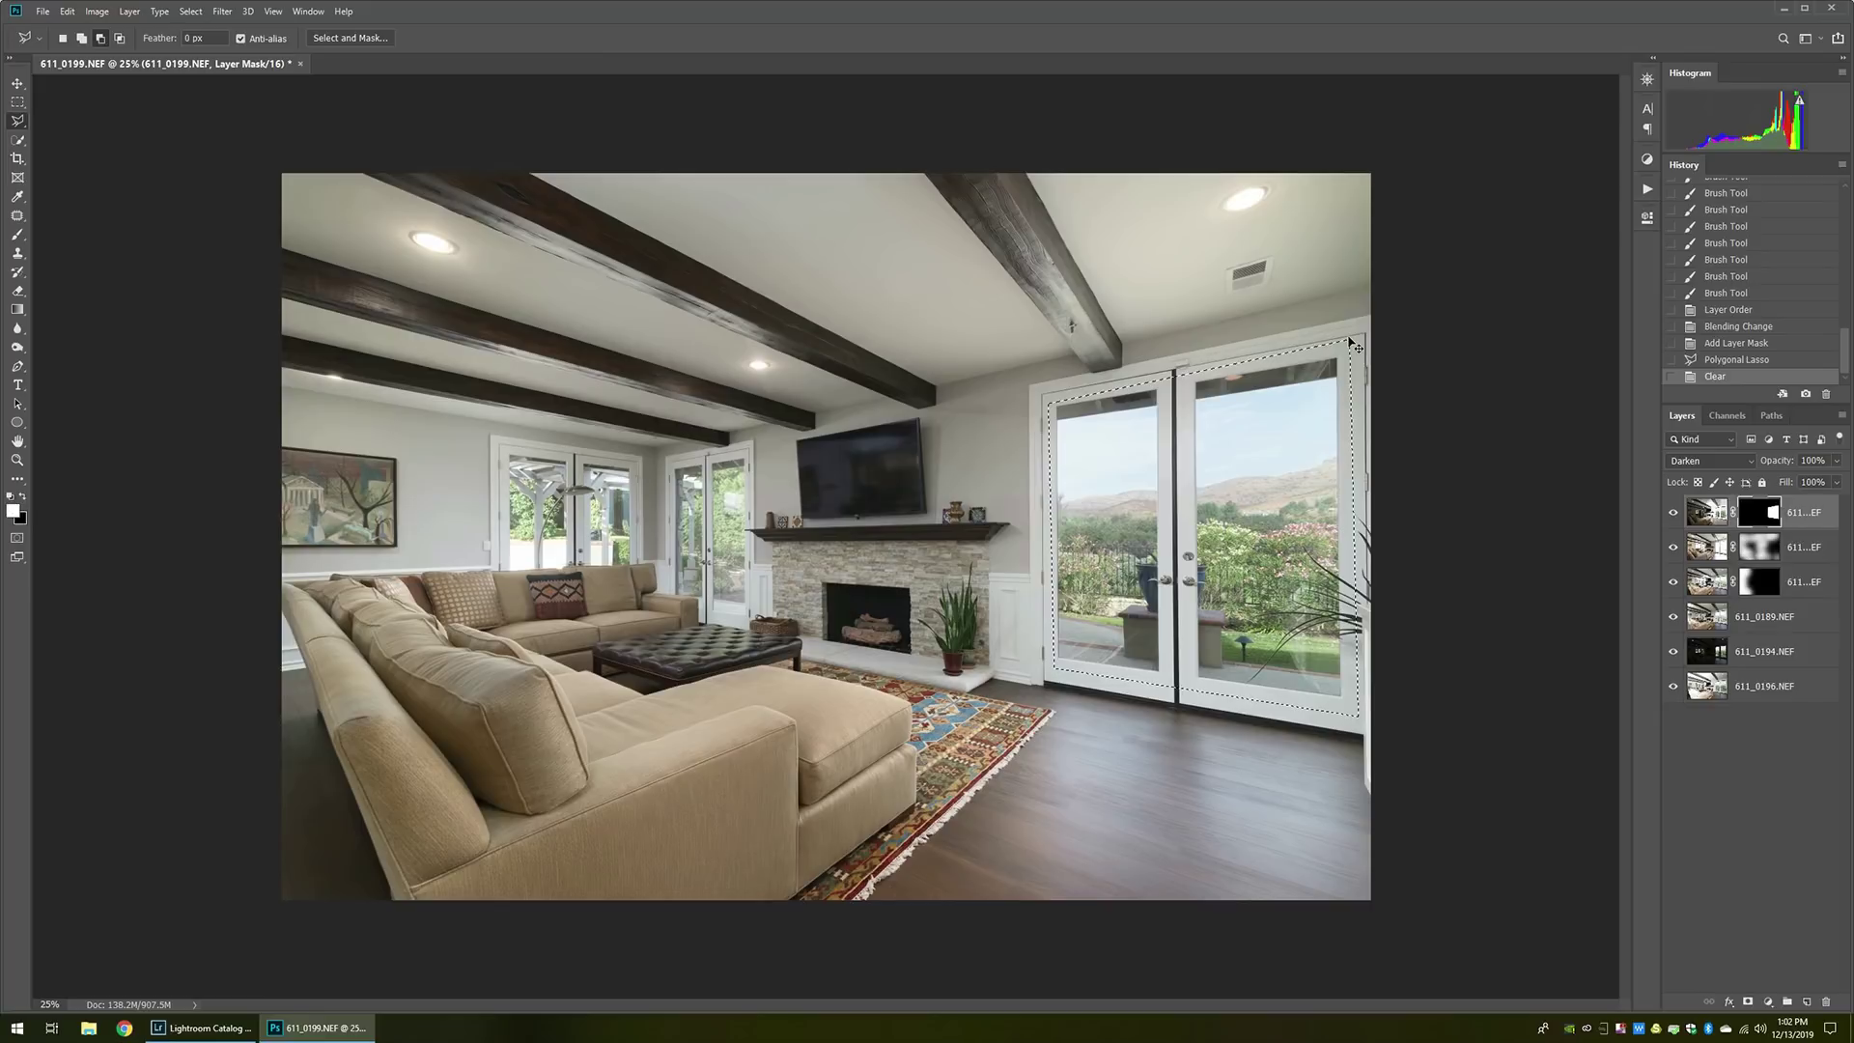
key("ctrl+d")
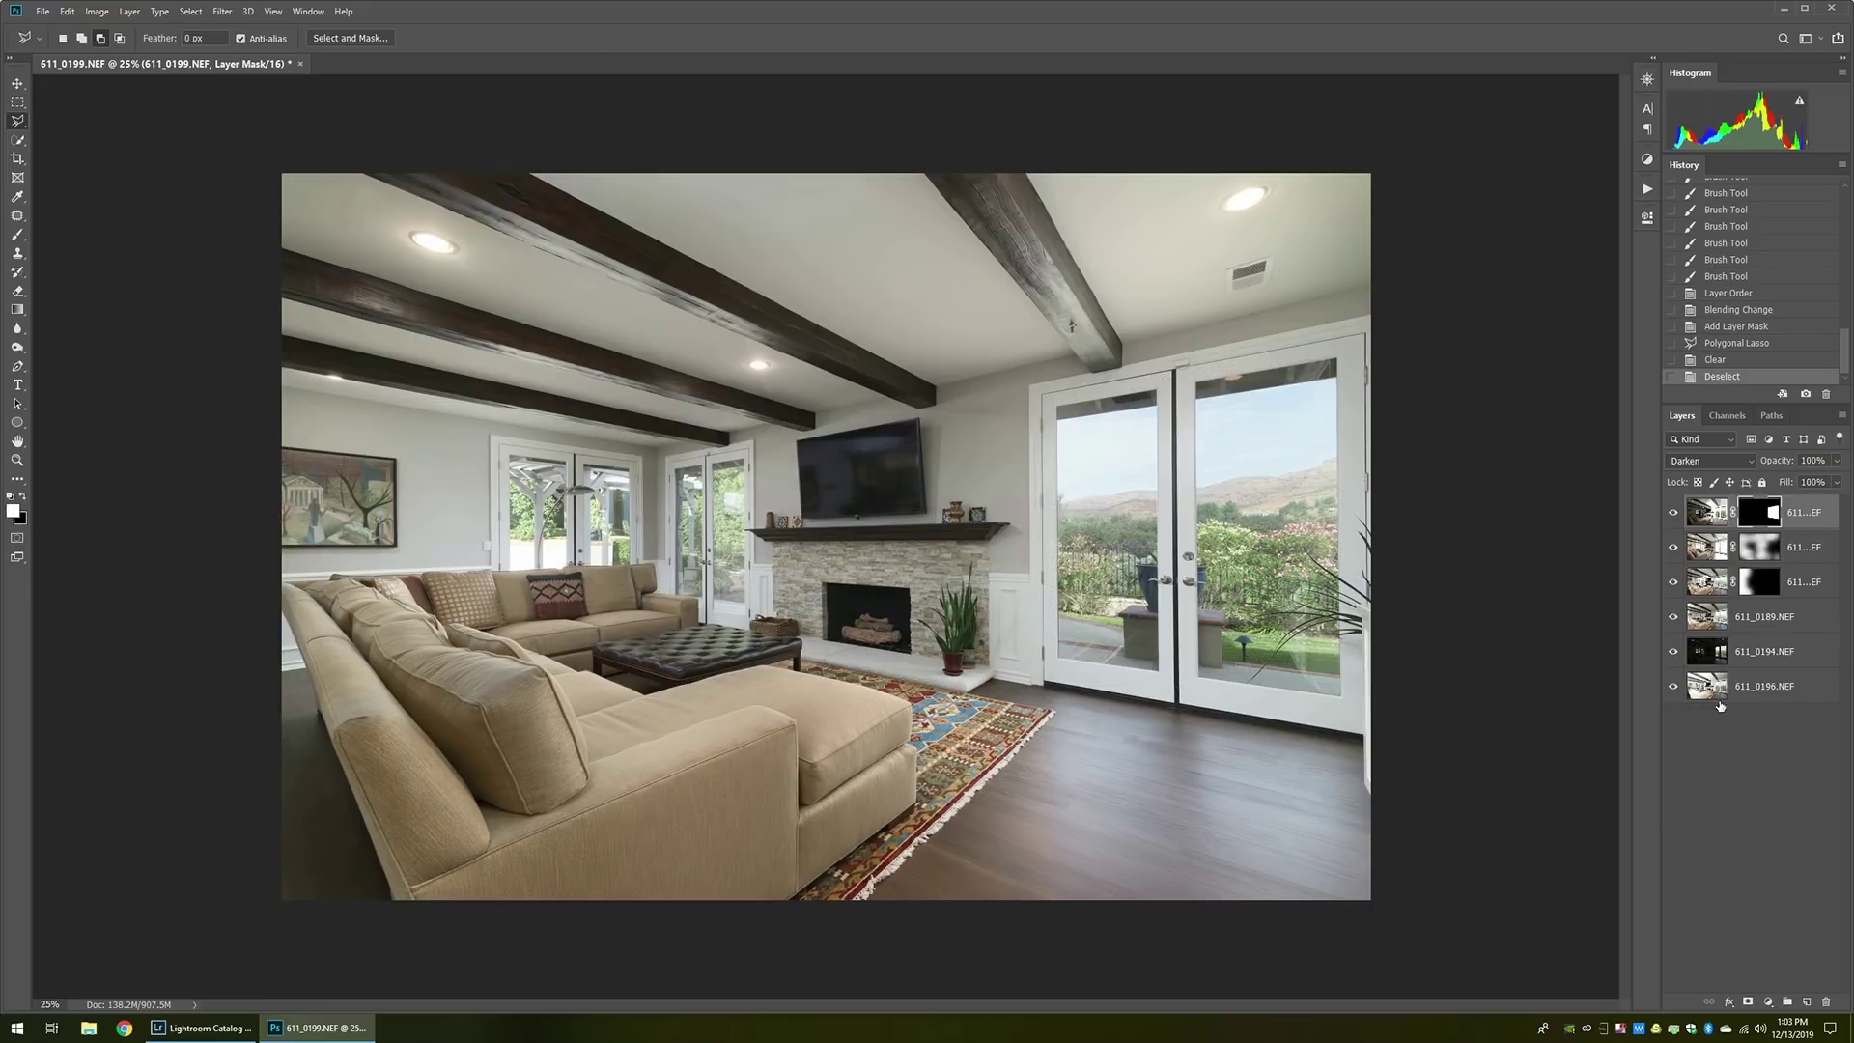
Move the 611_0196 layer to the top of the stack, set it to Darken and add a mask hiding all of it.
mouse_move(1739, 695)
left_mouse_down()
mouse_move(1747, 475)
mouse_move(1745, 504)
left_mouse_up()
left_click(1711, 460)
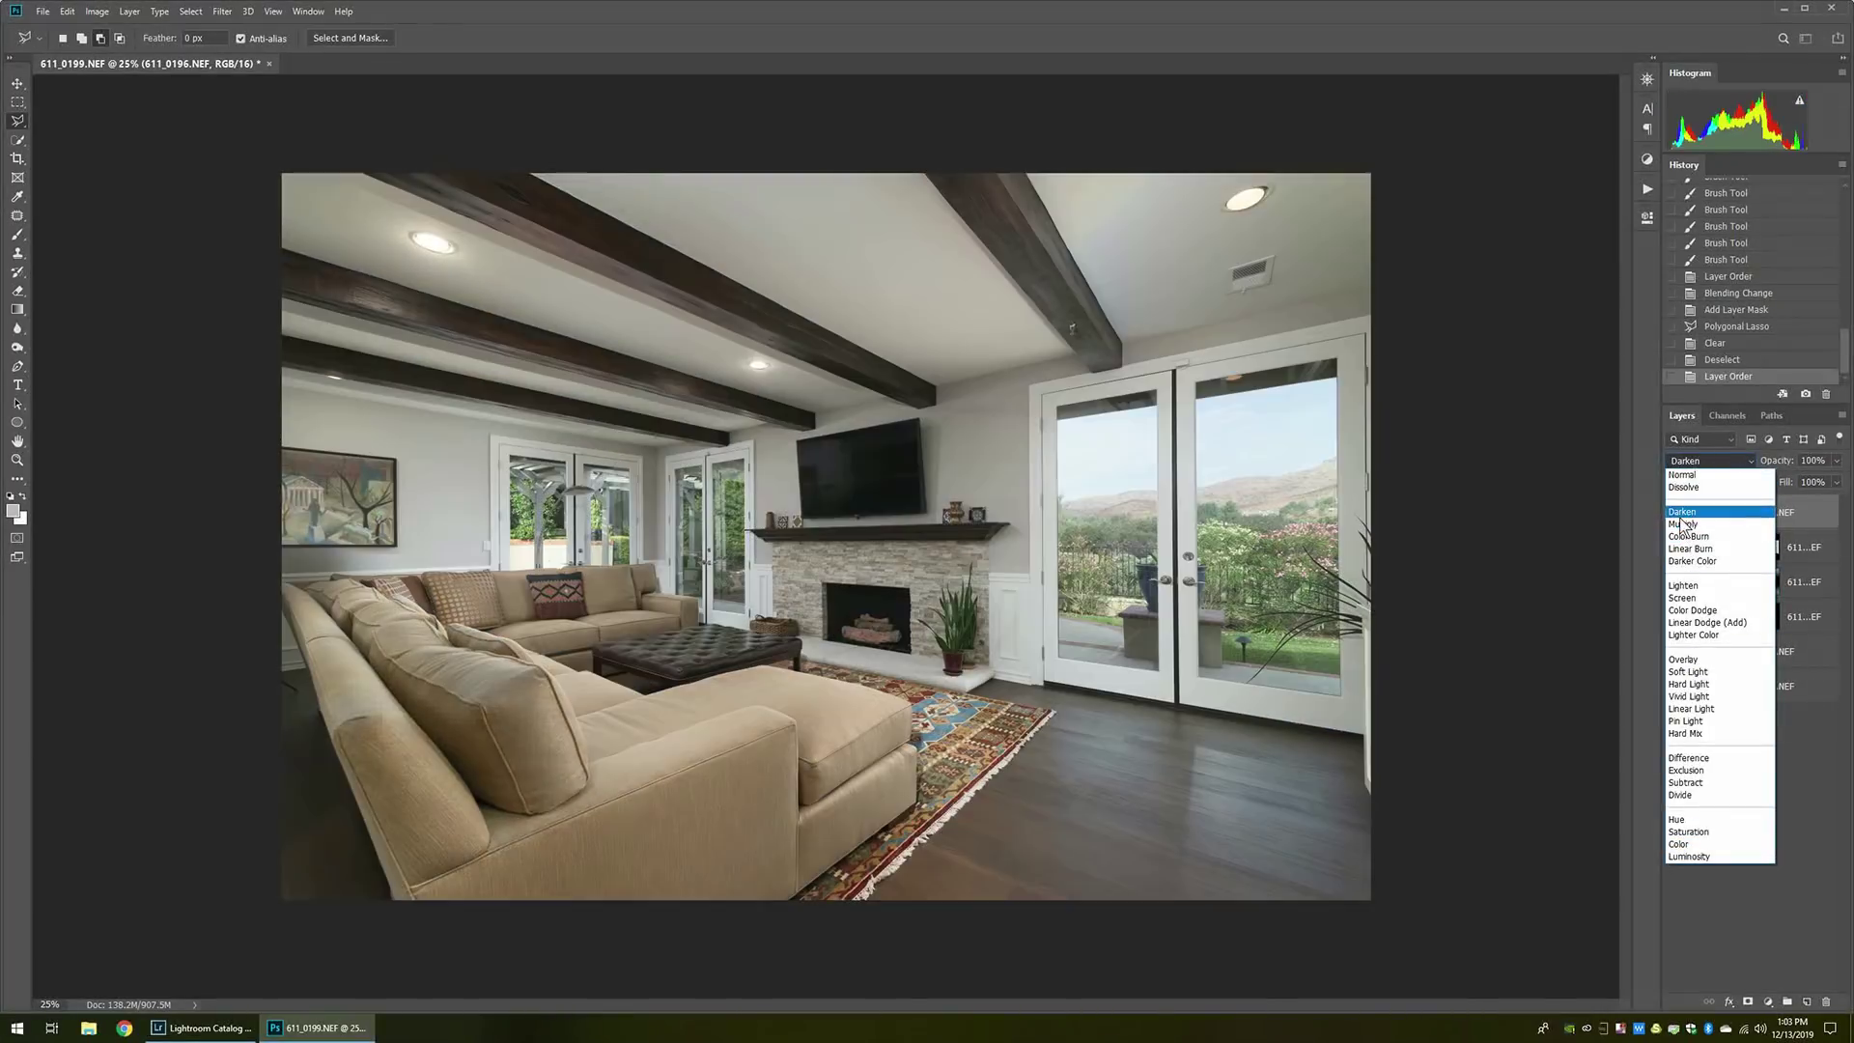
left_click(1683, 511)
key("alt+l")
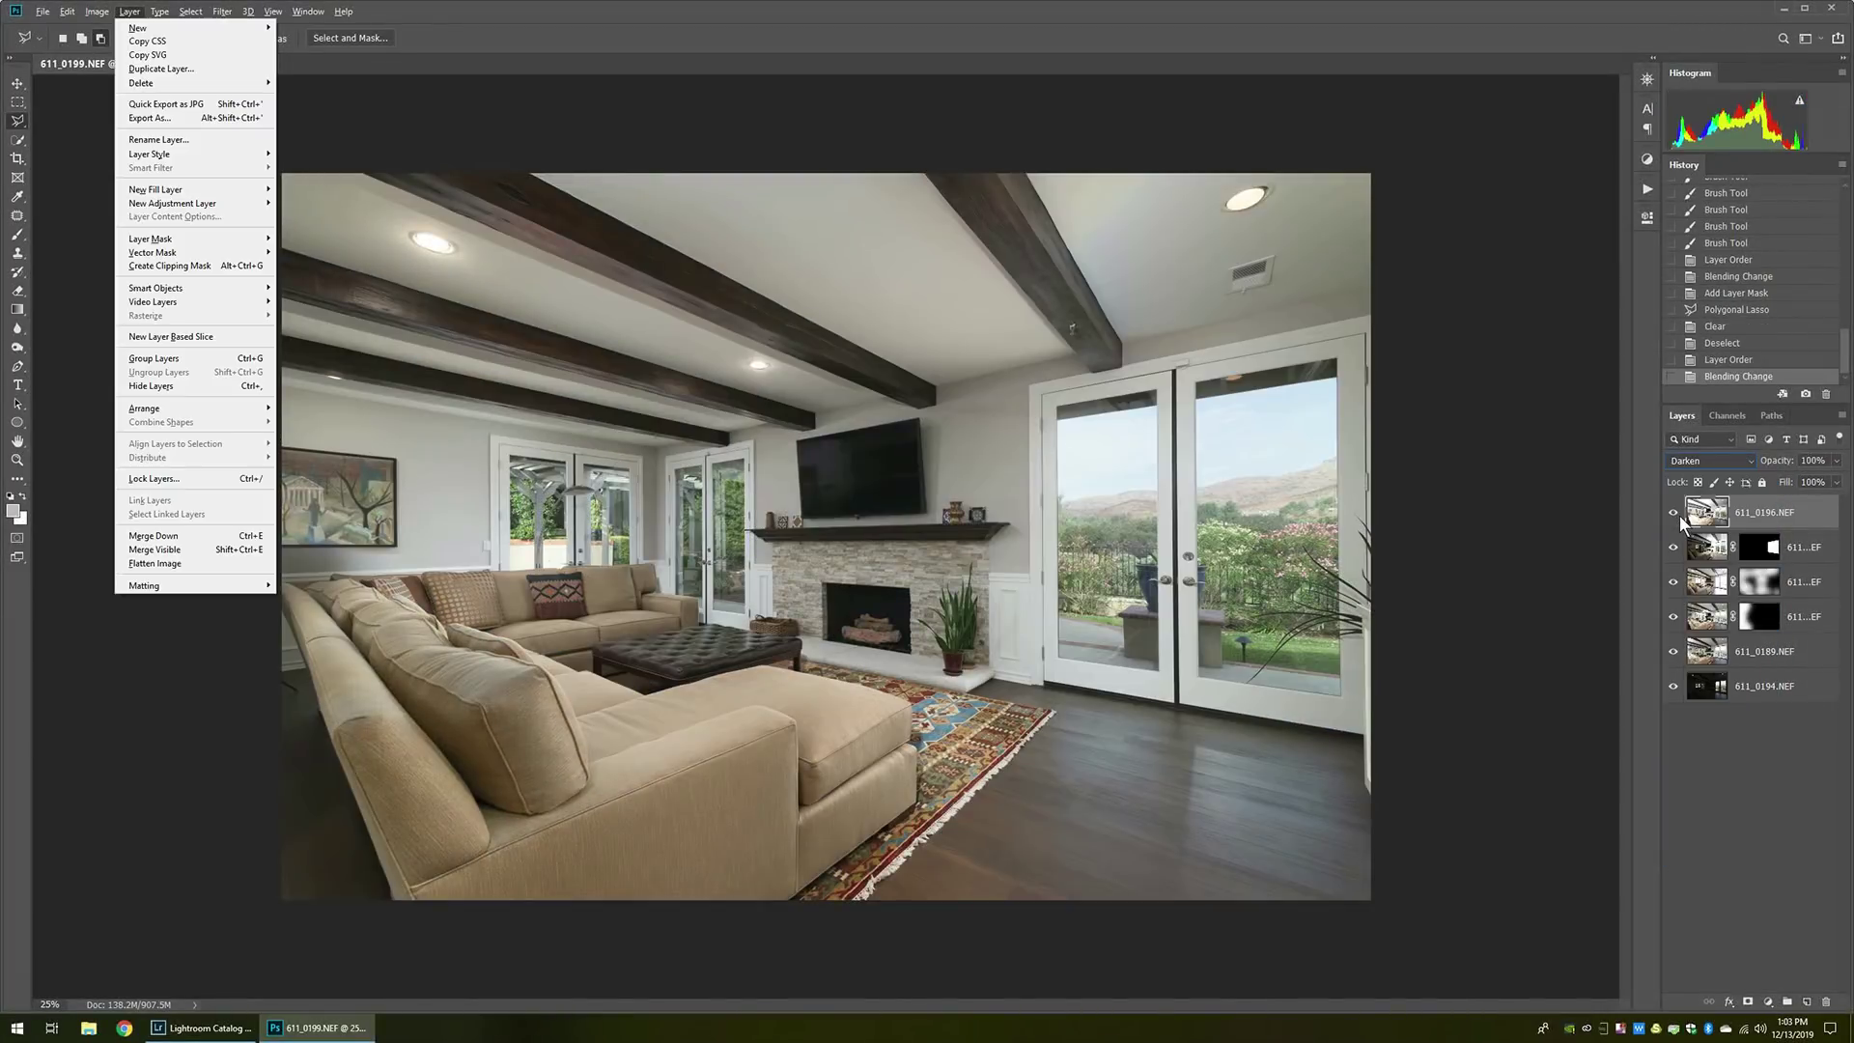
key("m")
key("h")
Paint white on the 611_0196 layer mask with a smaller brush over the two sets of glass doors at the back of the room.
key("b")
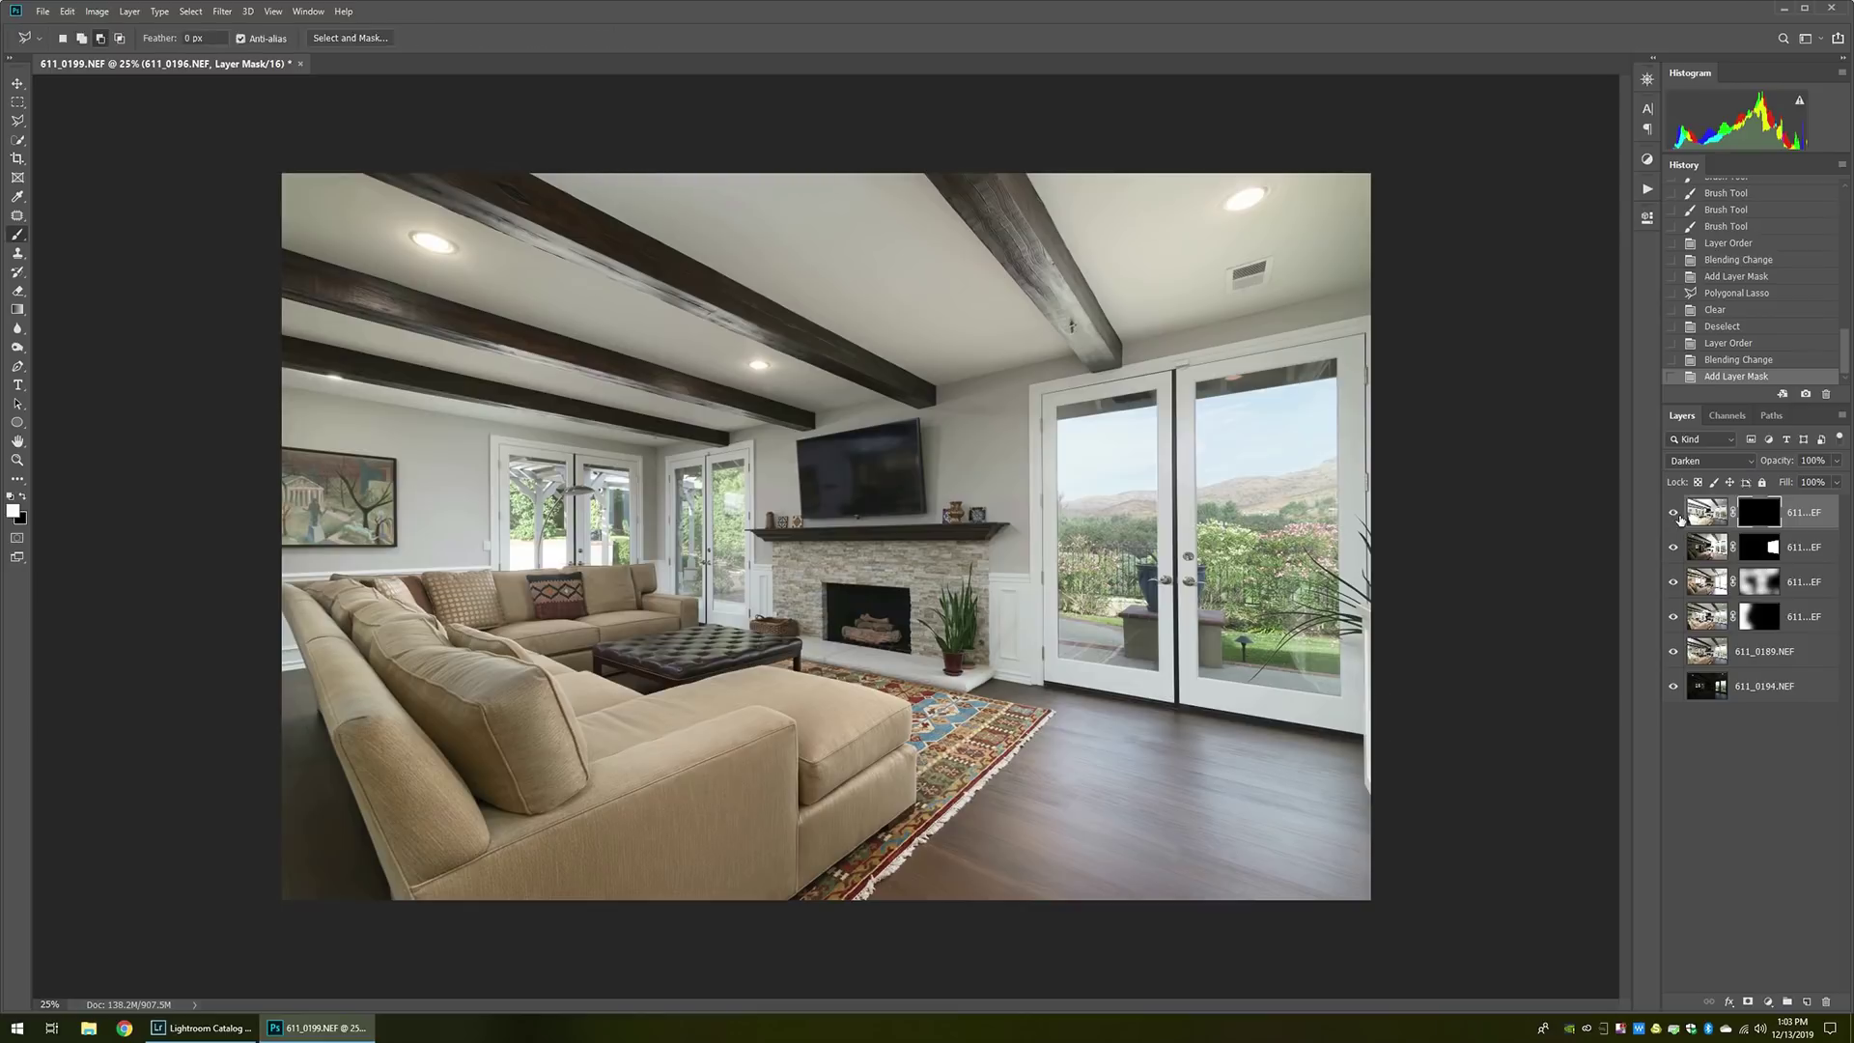
key("bracketleft")
key("bracketleft")
key("bracketleft")
key("bracketleft")
key("bracketleft")
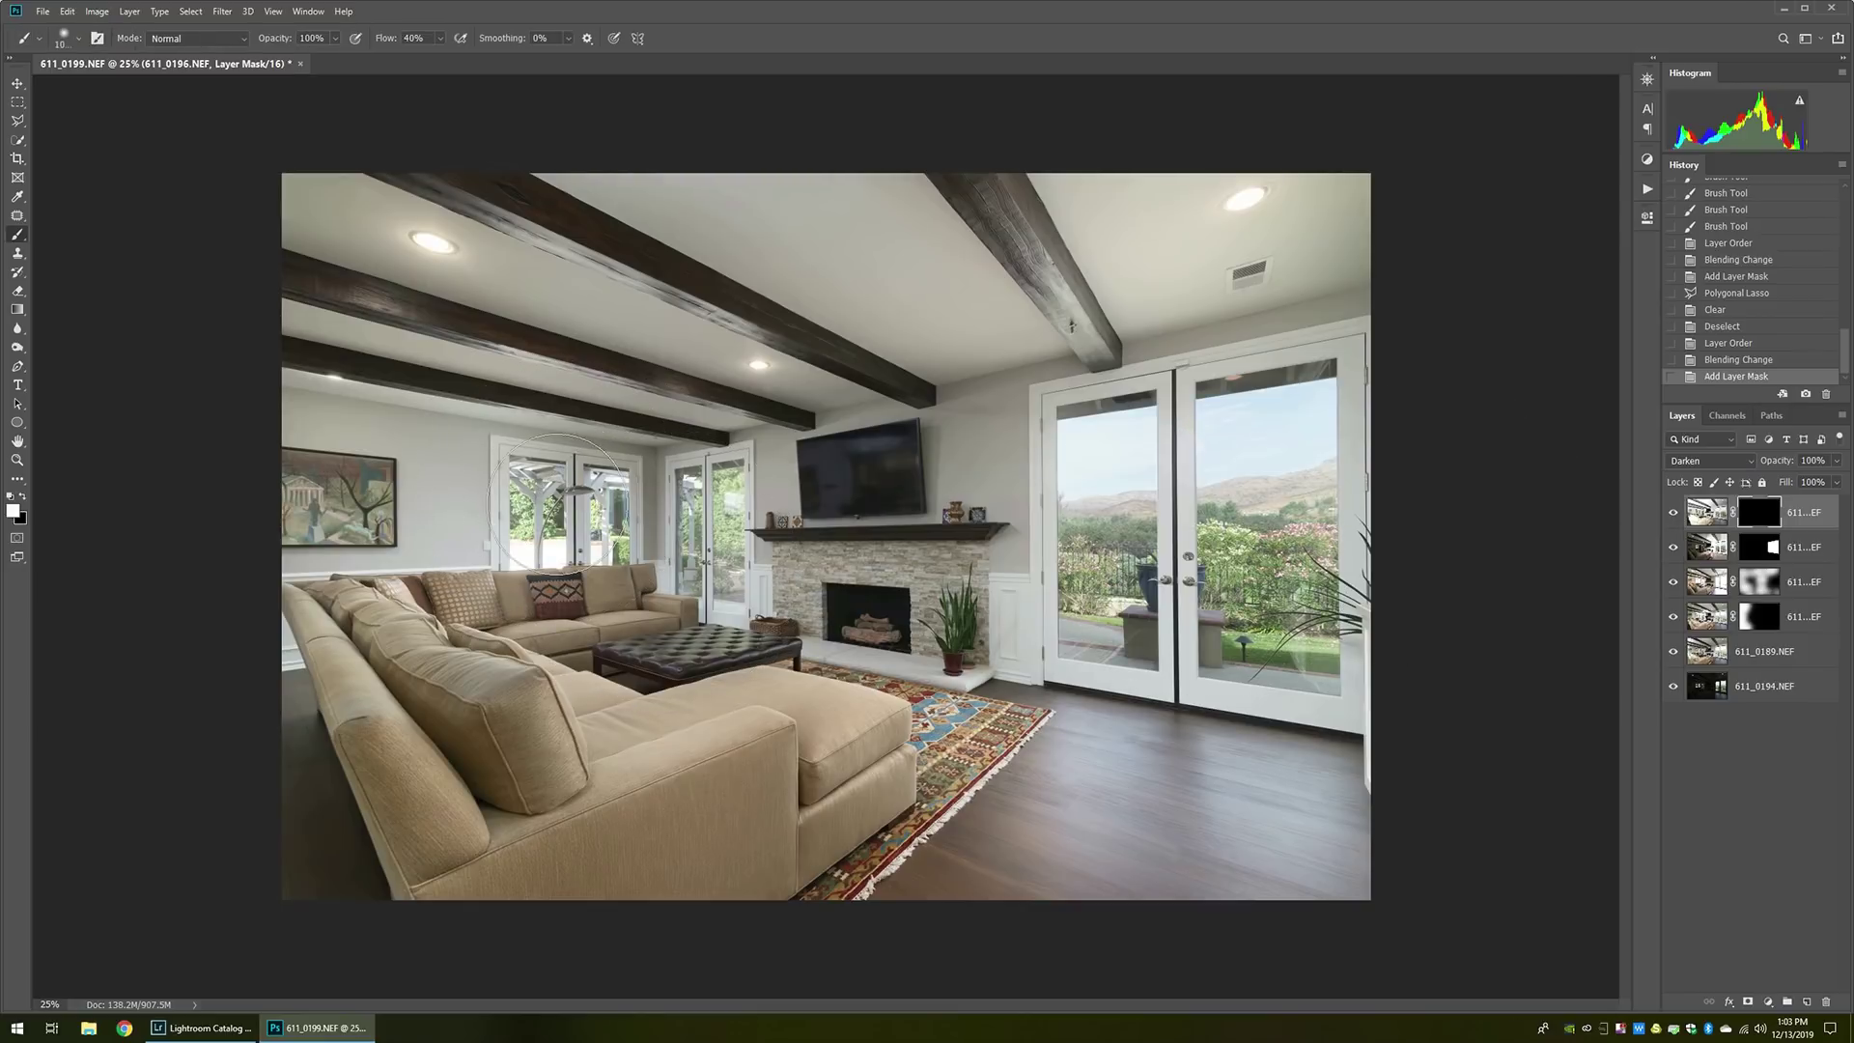
mouse_move(532, 506)
left_mouse_down()
mouse_move(610, 516)
mouse_move(709, 496)
mouse_move(723, 569)
left_mouse_up()
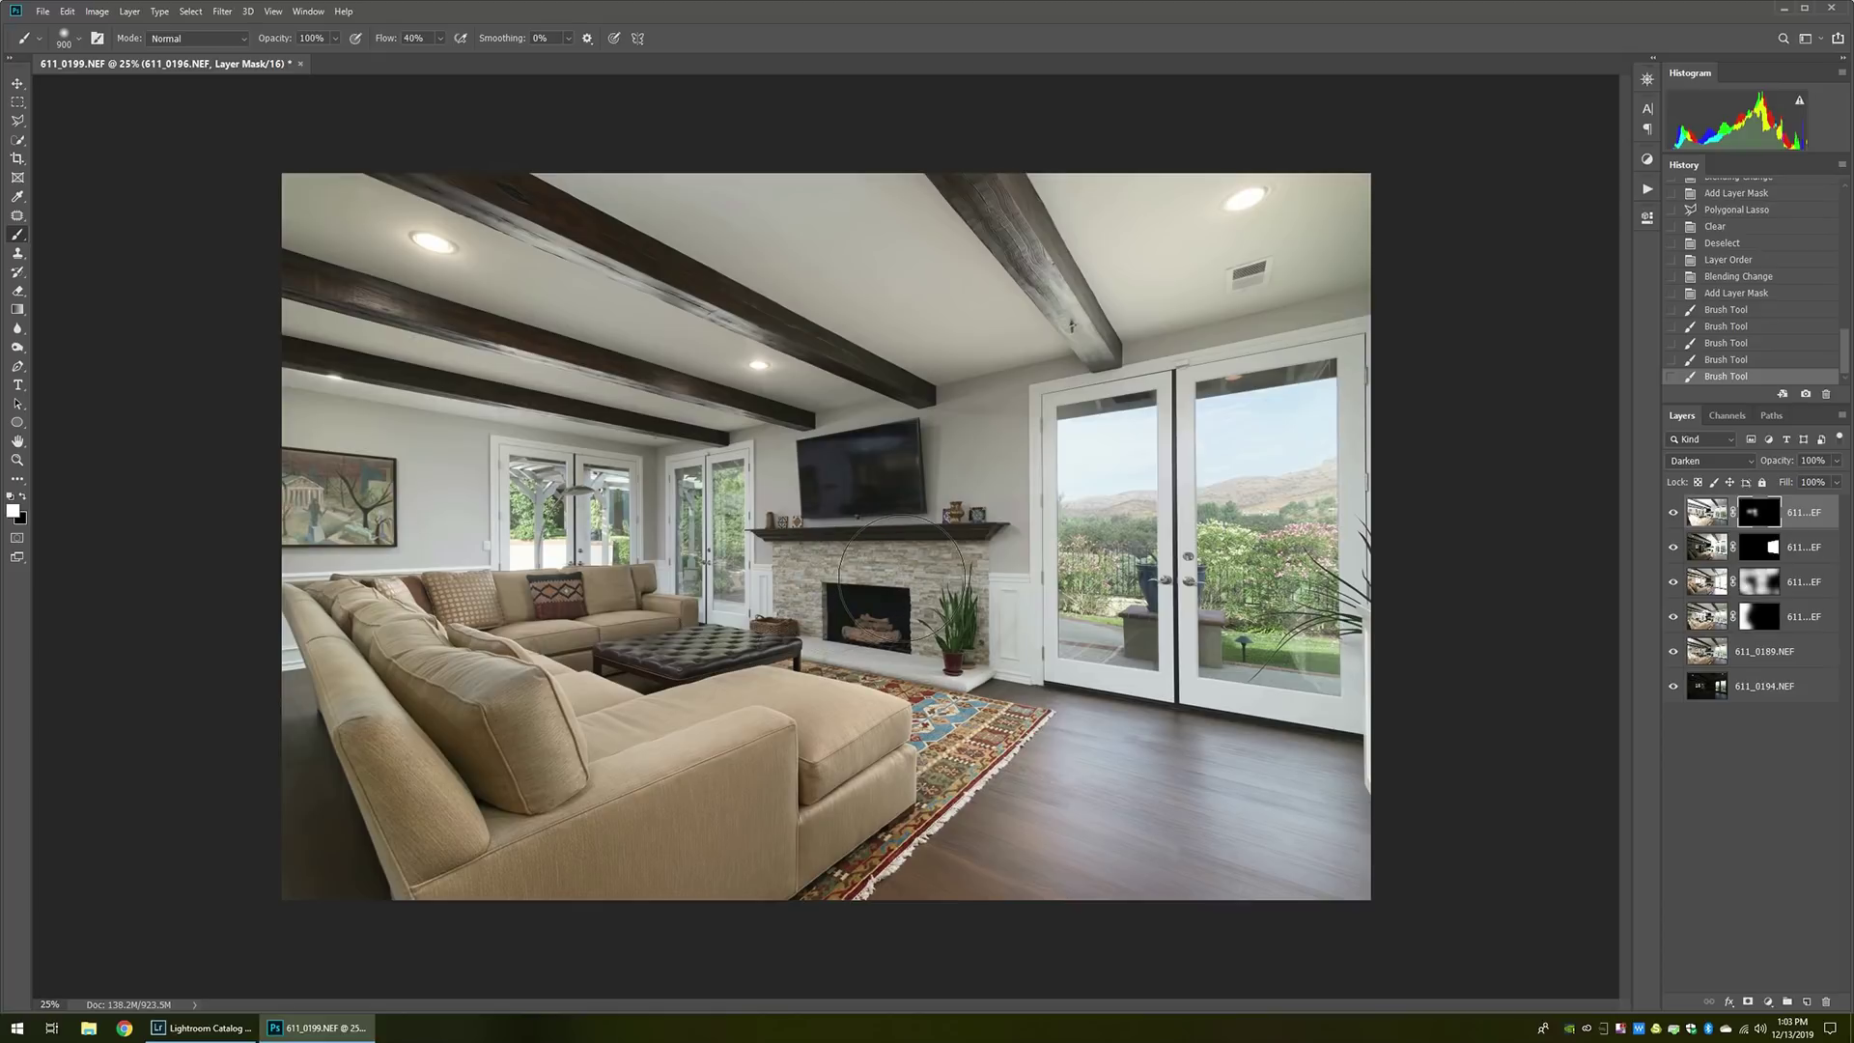
Move the 611_0194 layer to the top of the stack and hide it.
left_click(1765, 689)
left_click_drag(1765, 692, 1763, 511)
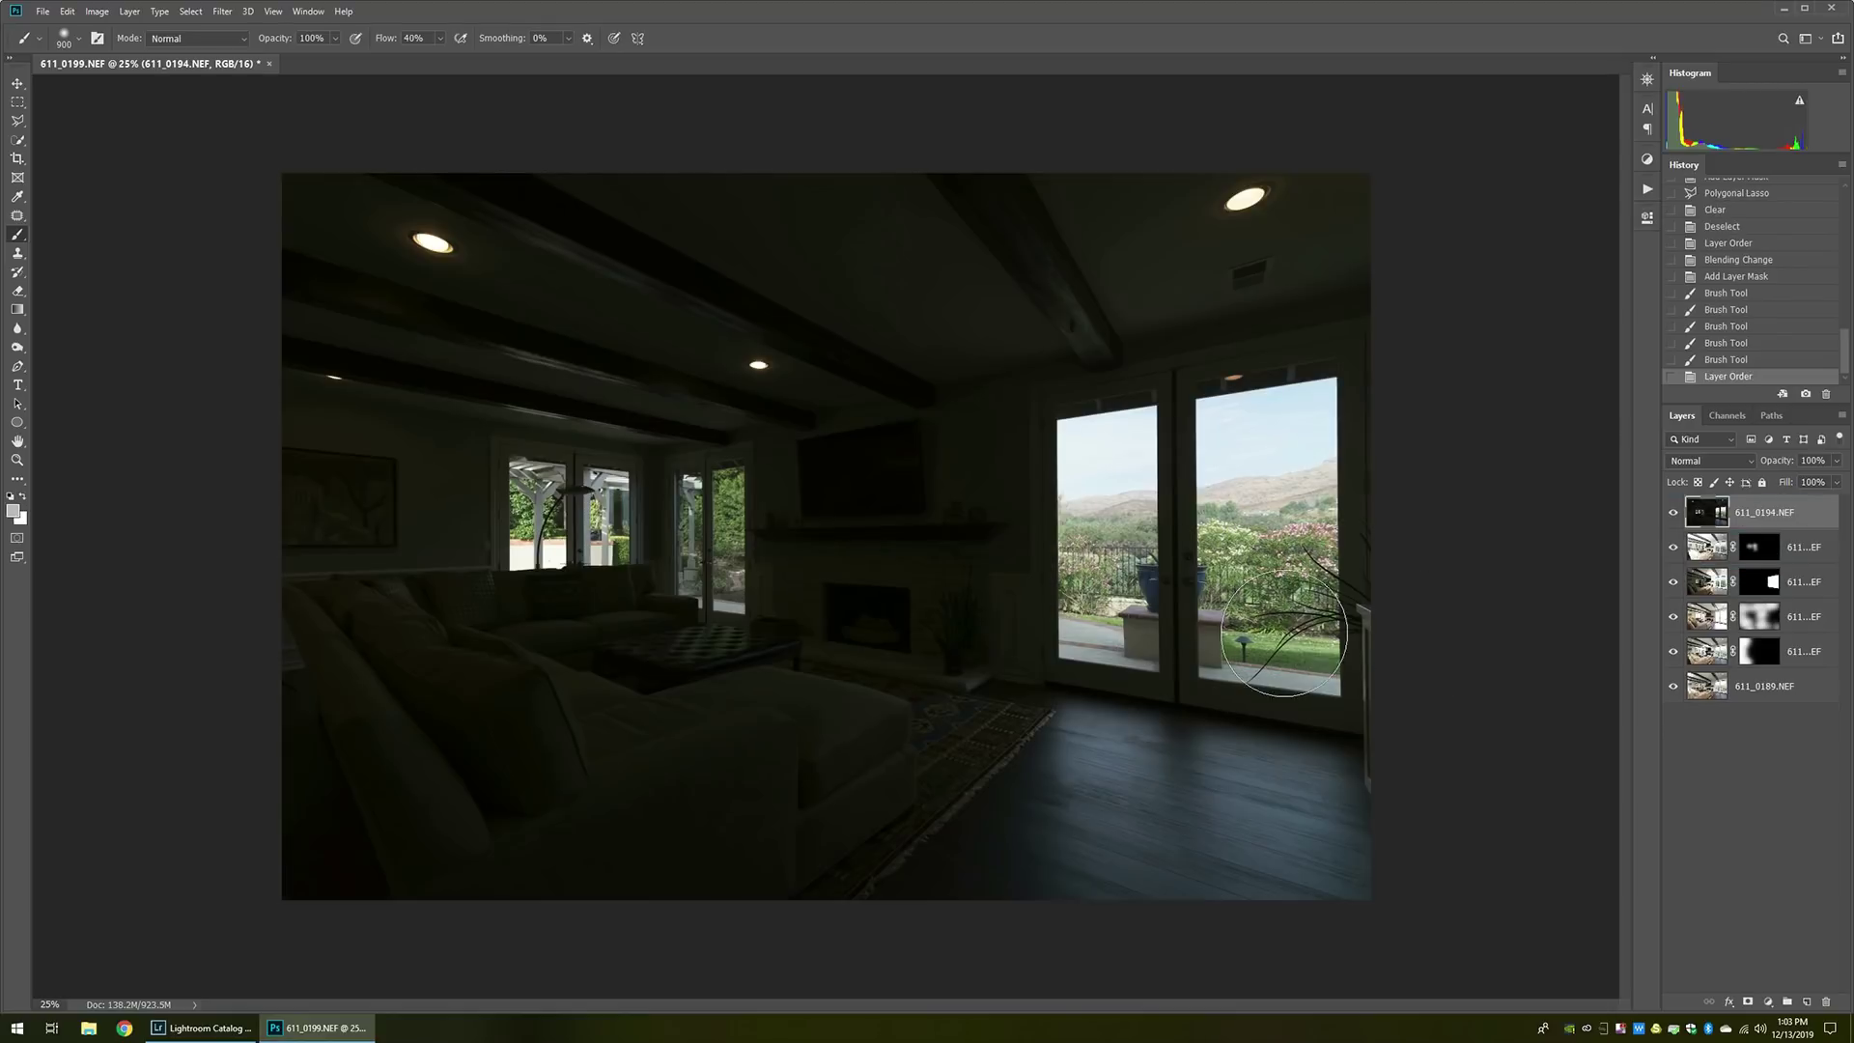
left_click(1674, 513)
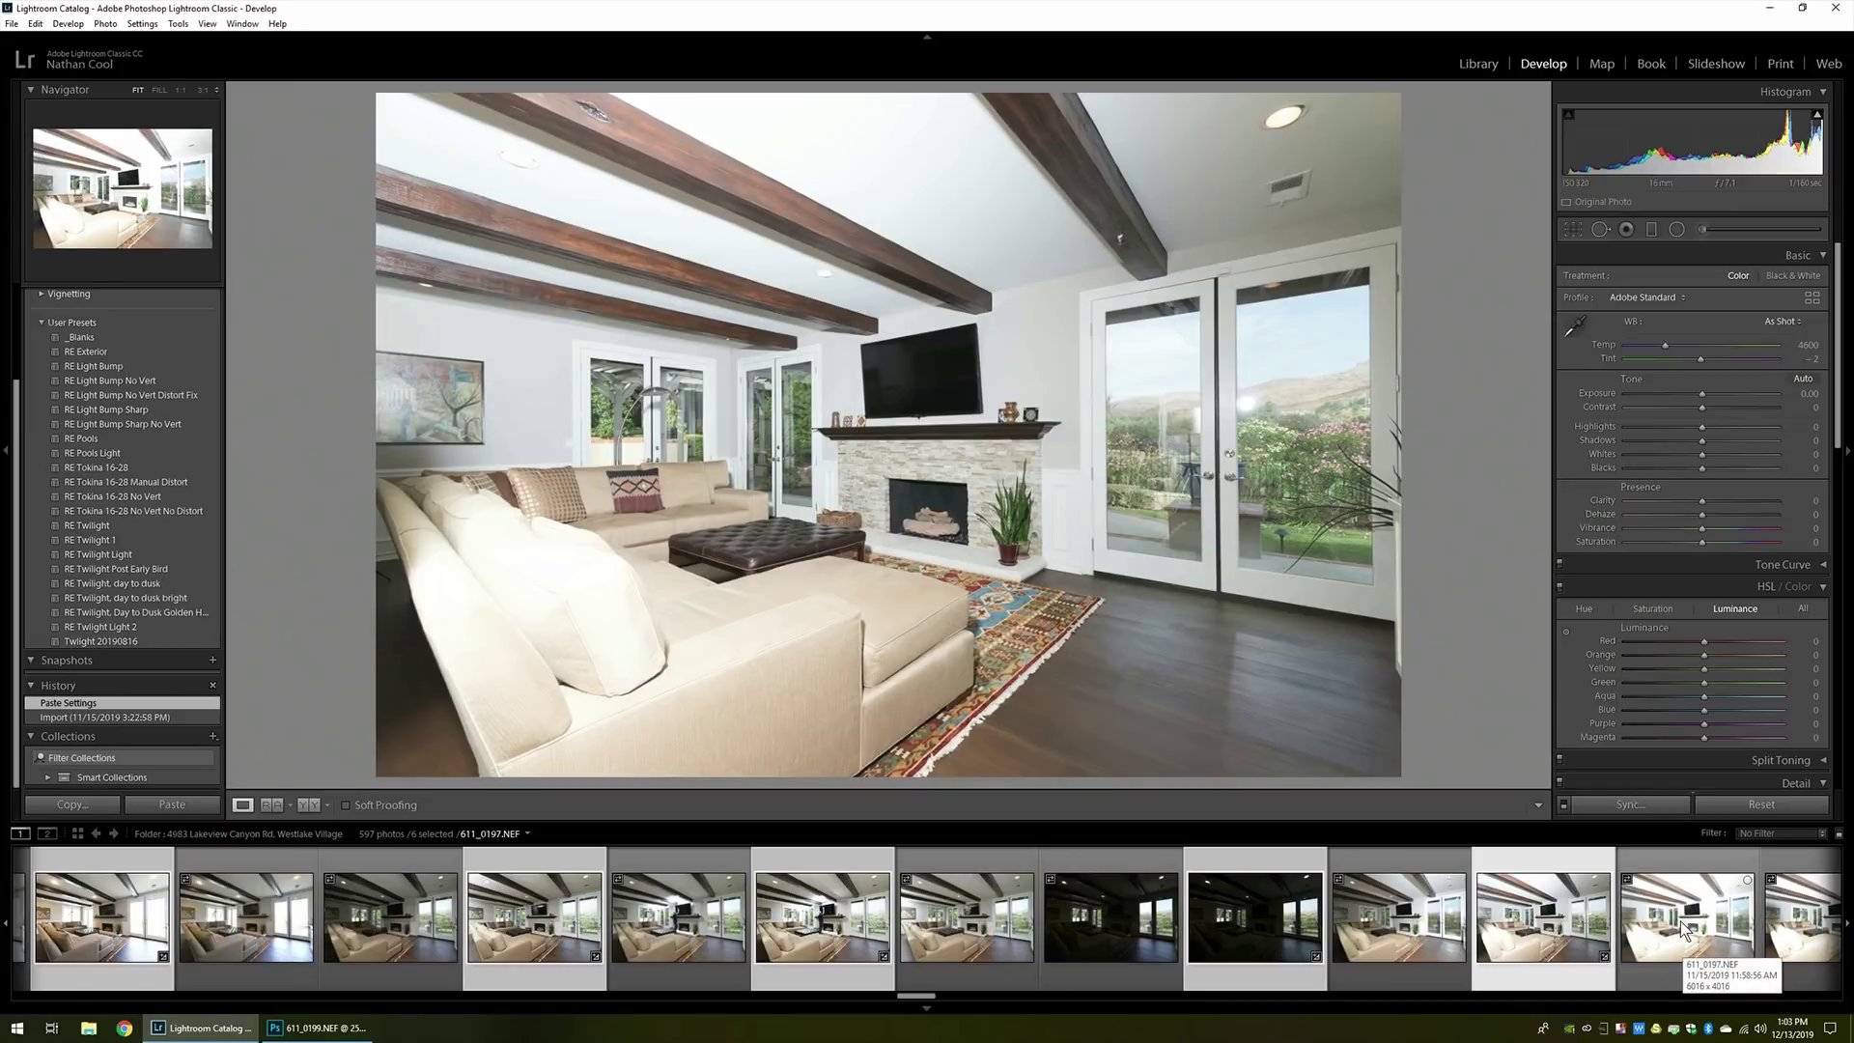
Switch to Lightroom and view the finished living room photo 611_0199.psd.
scroll(1684, 929, "down", 4)
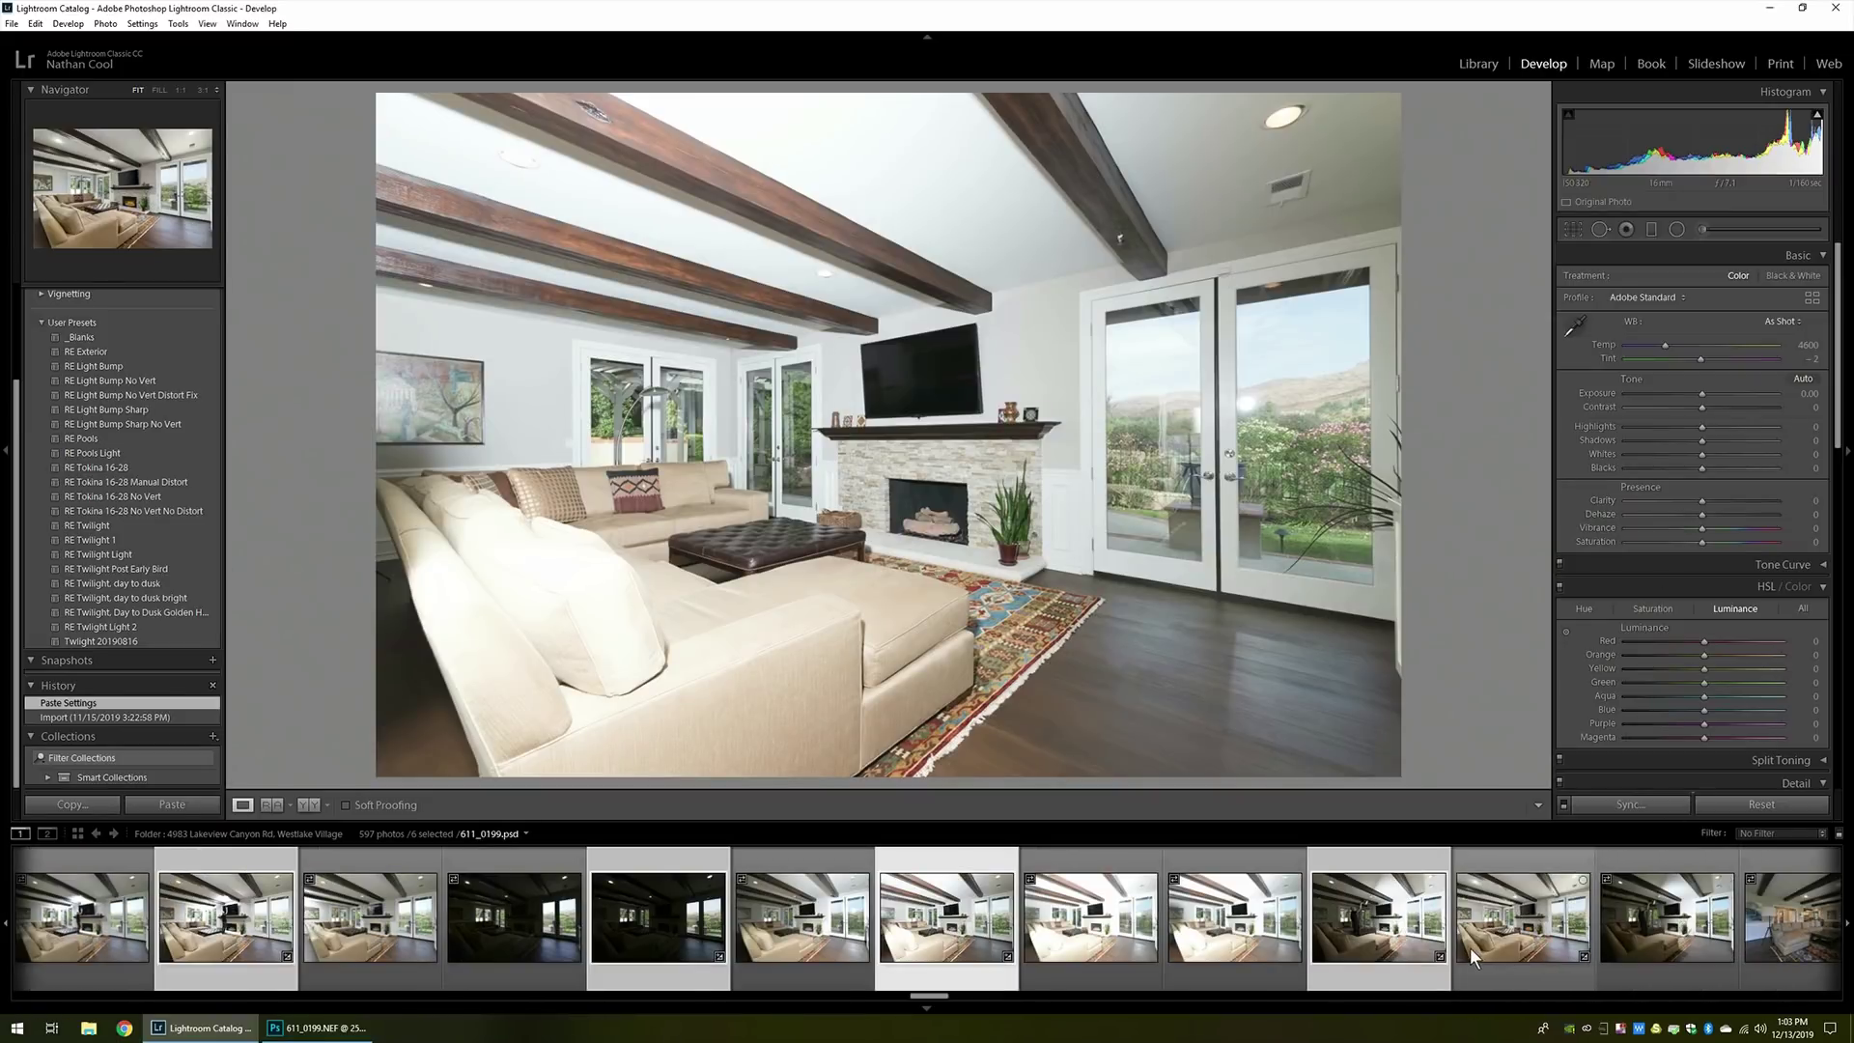
left_click(1527, 951)
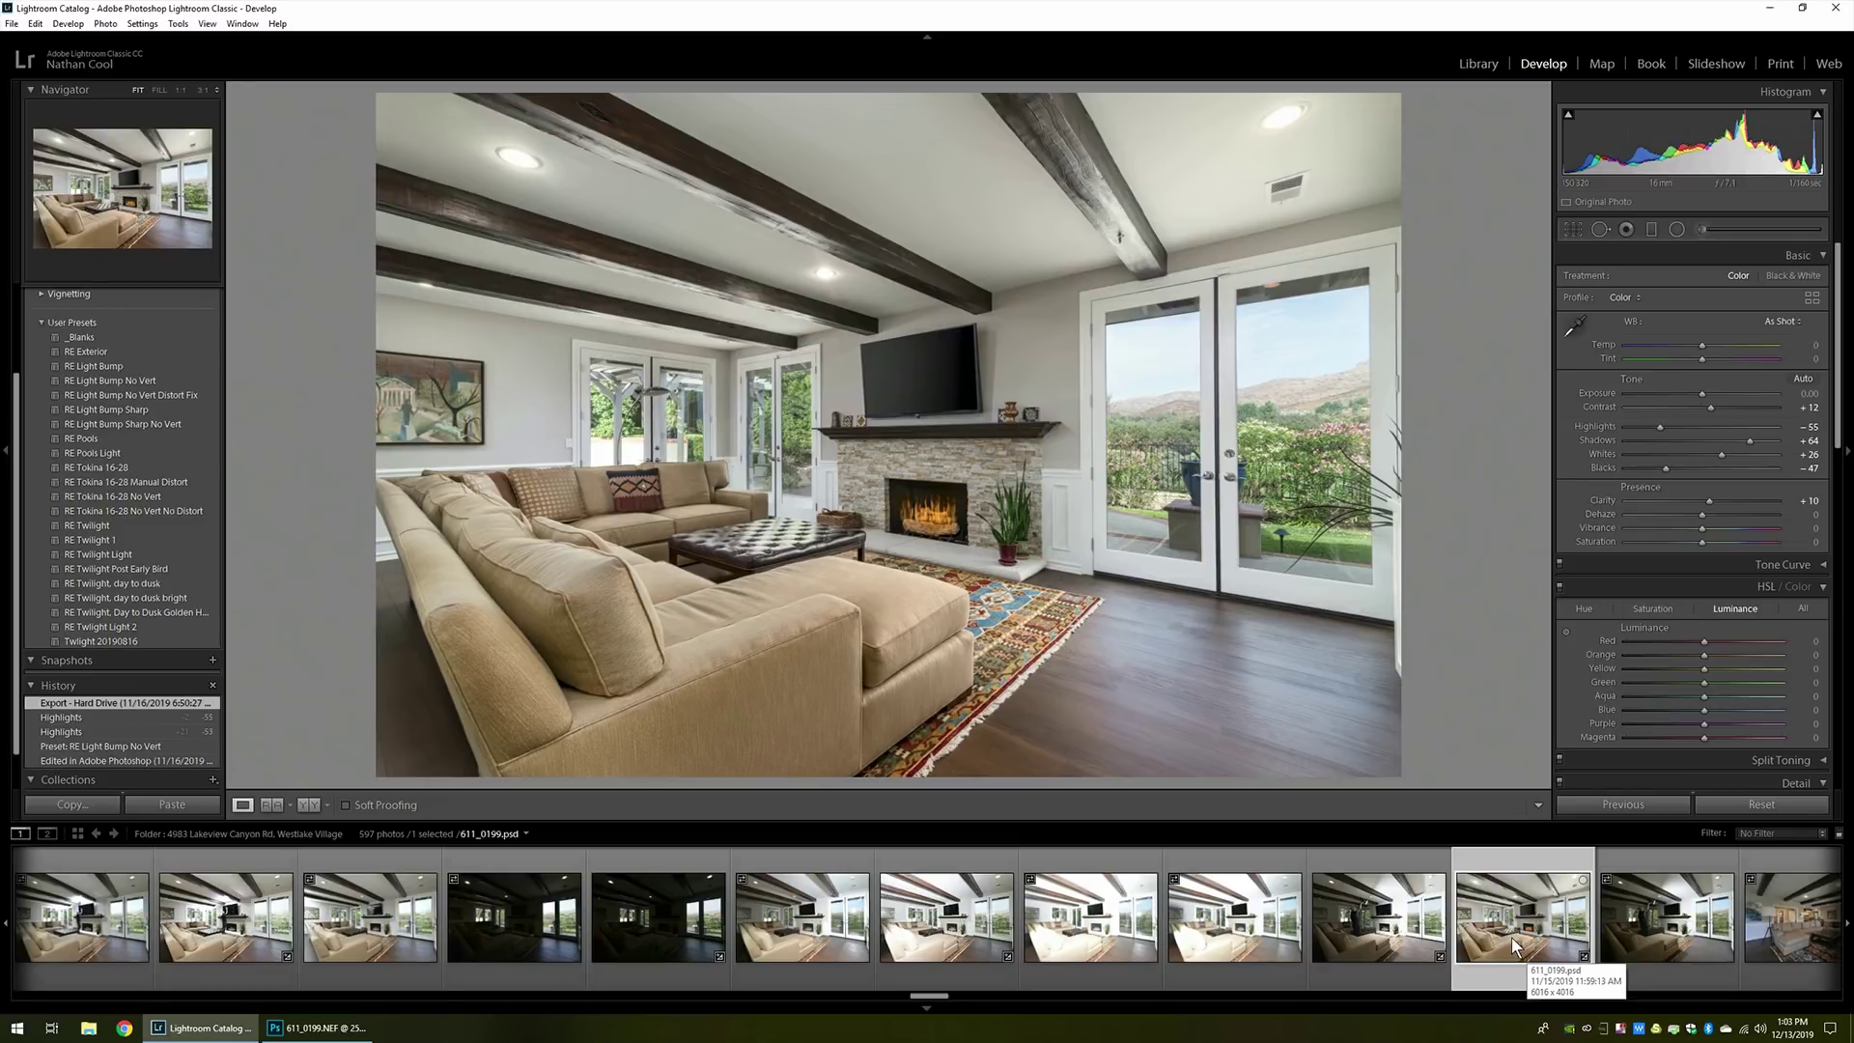
Browse forward to the finished kitchen photo 611_0255-Edit.tif and examine its window view up close.
key("Right")
key("Right")
key("Right")
key("Right")
key("Right")
key("Right")
key("Right")
key("Right")
key("Right")
key("Right")
key("Right")
key("Right")
key("Right")
key("Right")
key("Right")
key("Right")
key("Right")
key("Right")
key("Right")
key("Right")
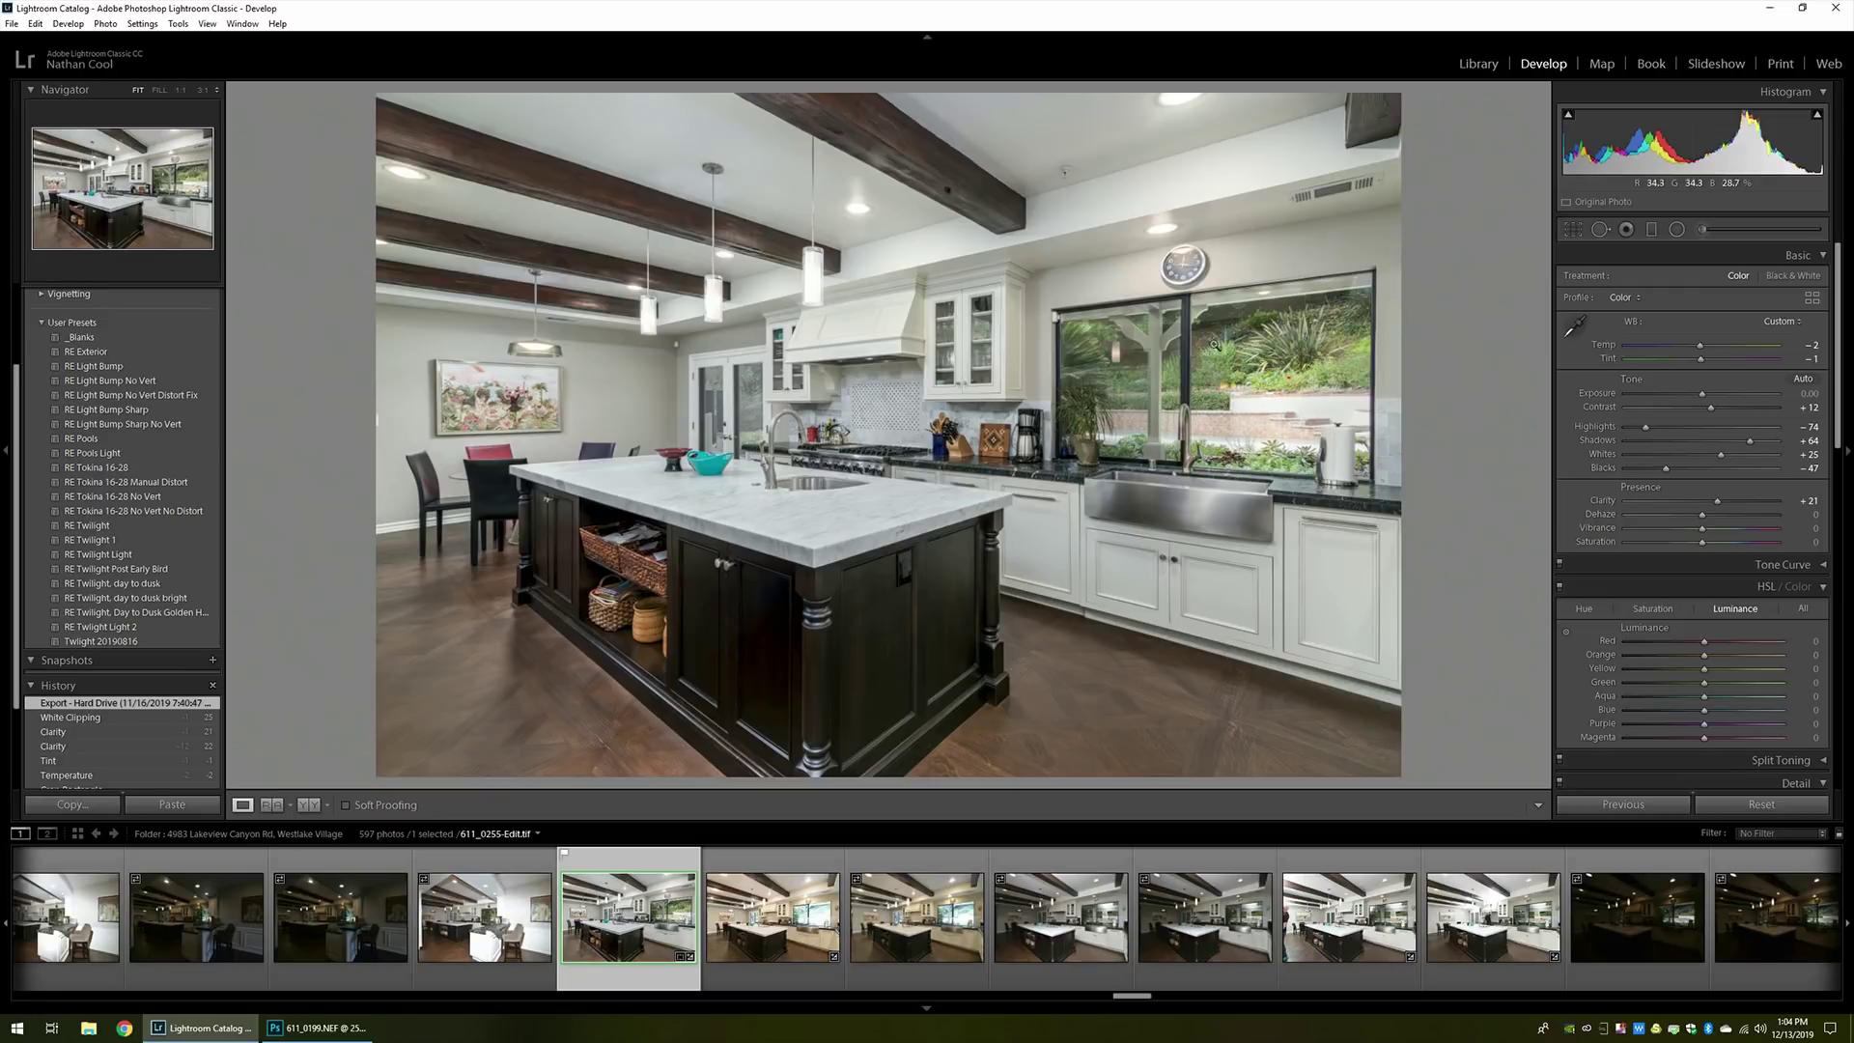
left_click(1177, 326)
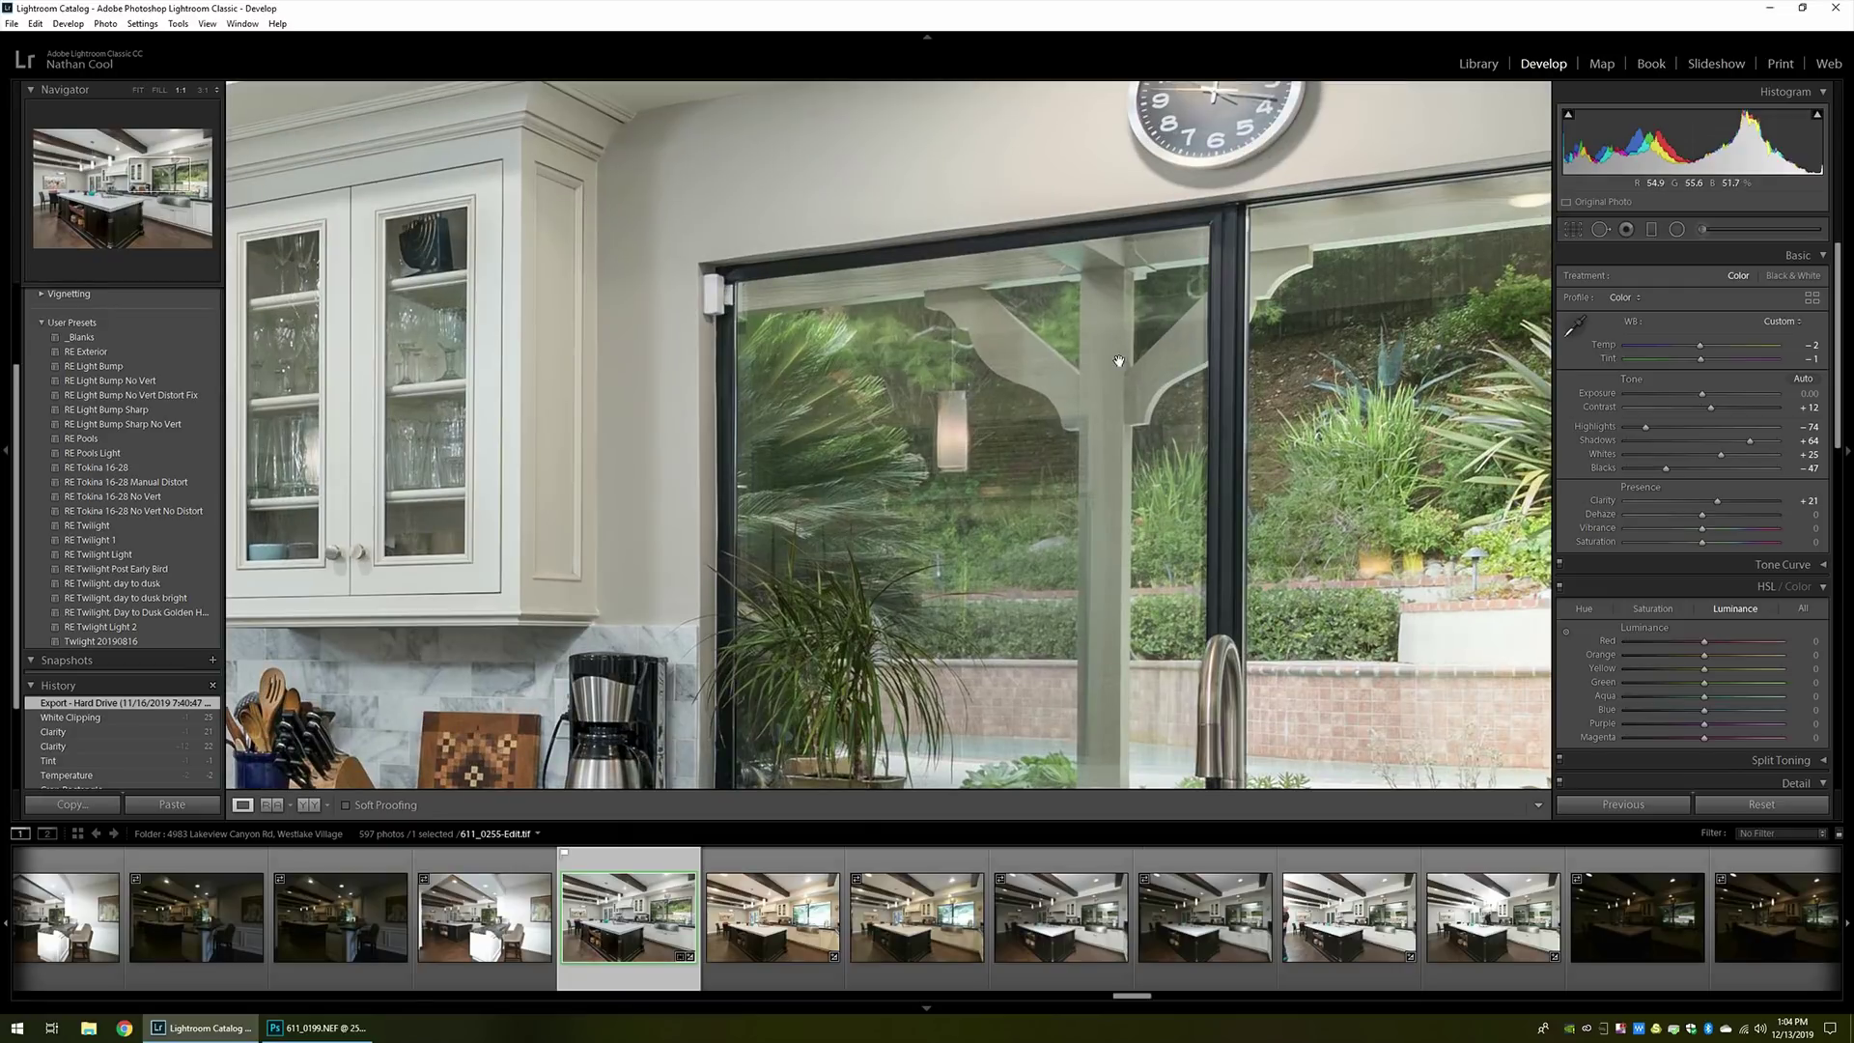
left_click(1122, 399)
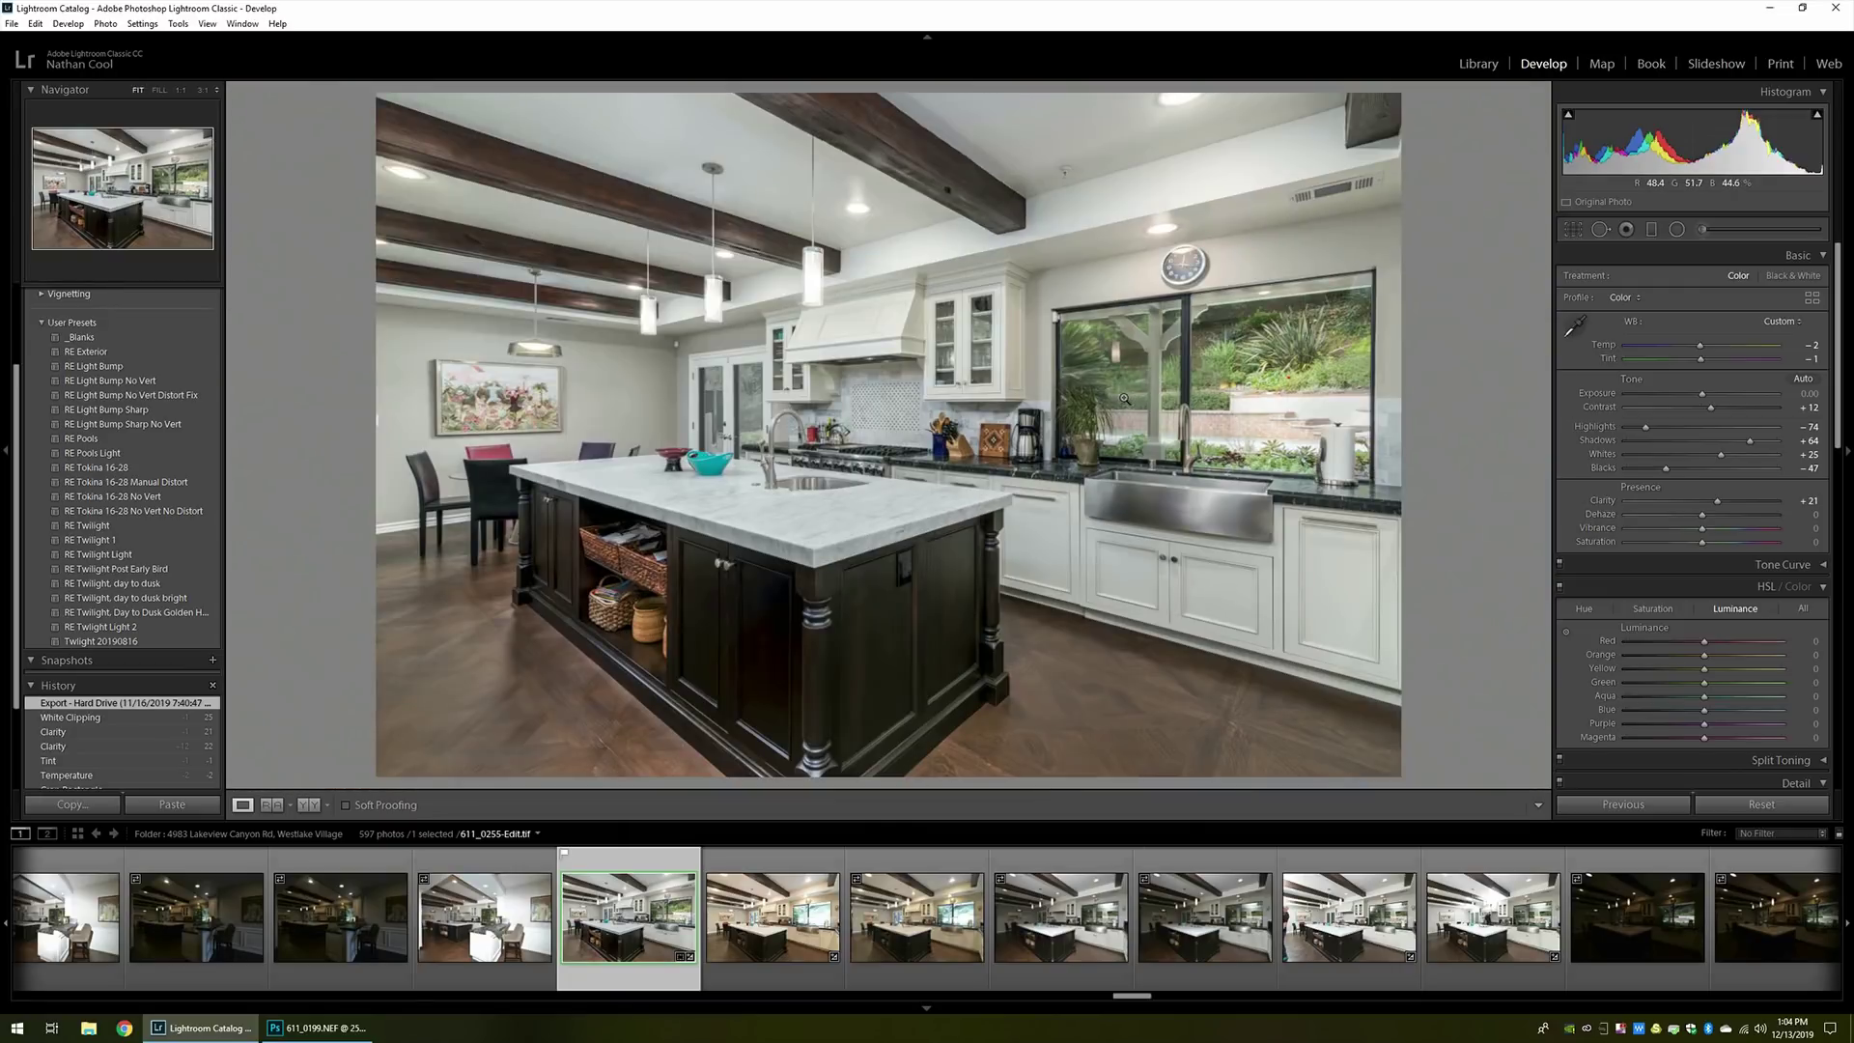
Review the kitchen's source exposures from 611_0255 to 611_0264, comparing the ambient, flash and window shots.
left_click(801, 956)
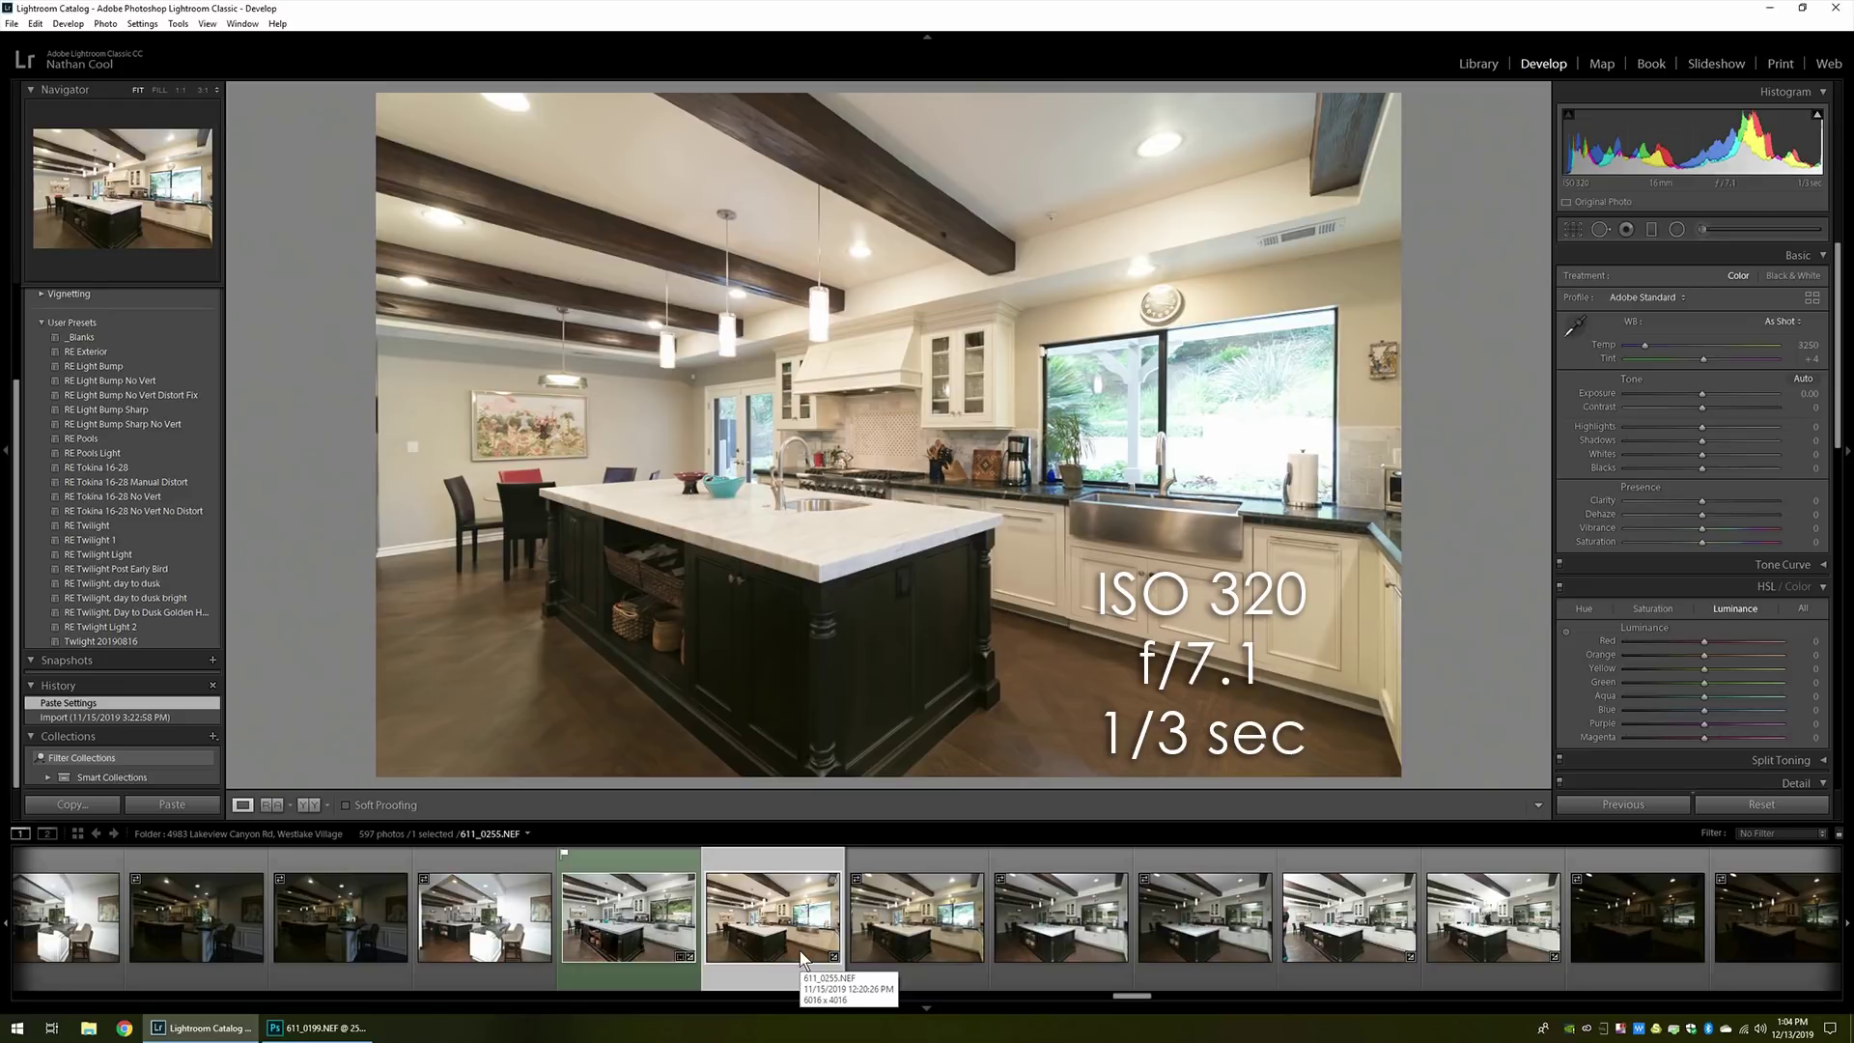
left_click(1156, 958)
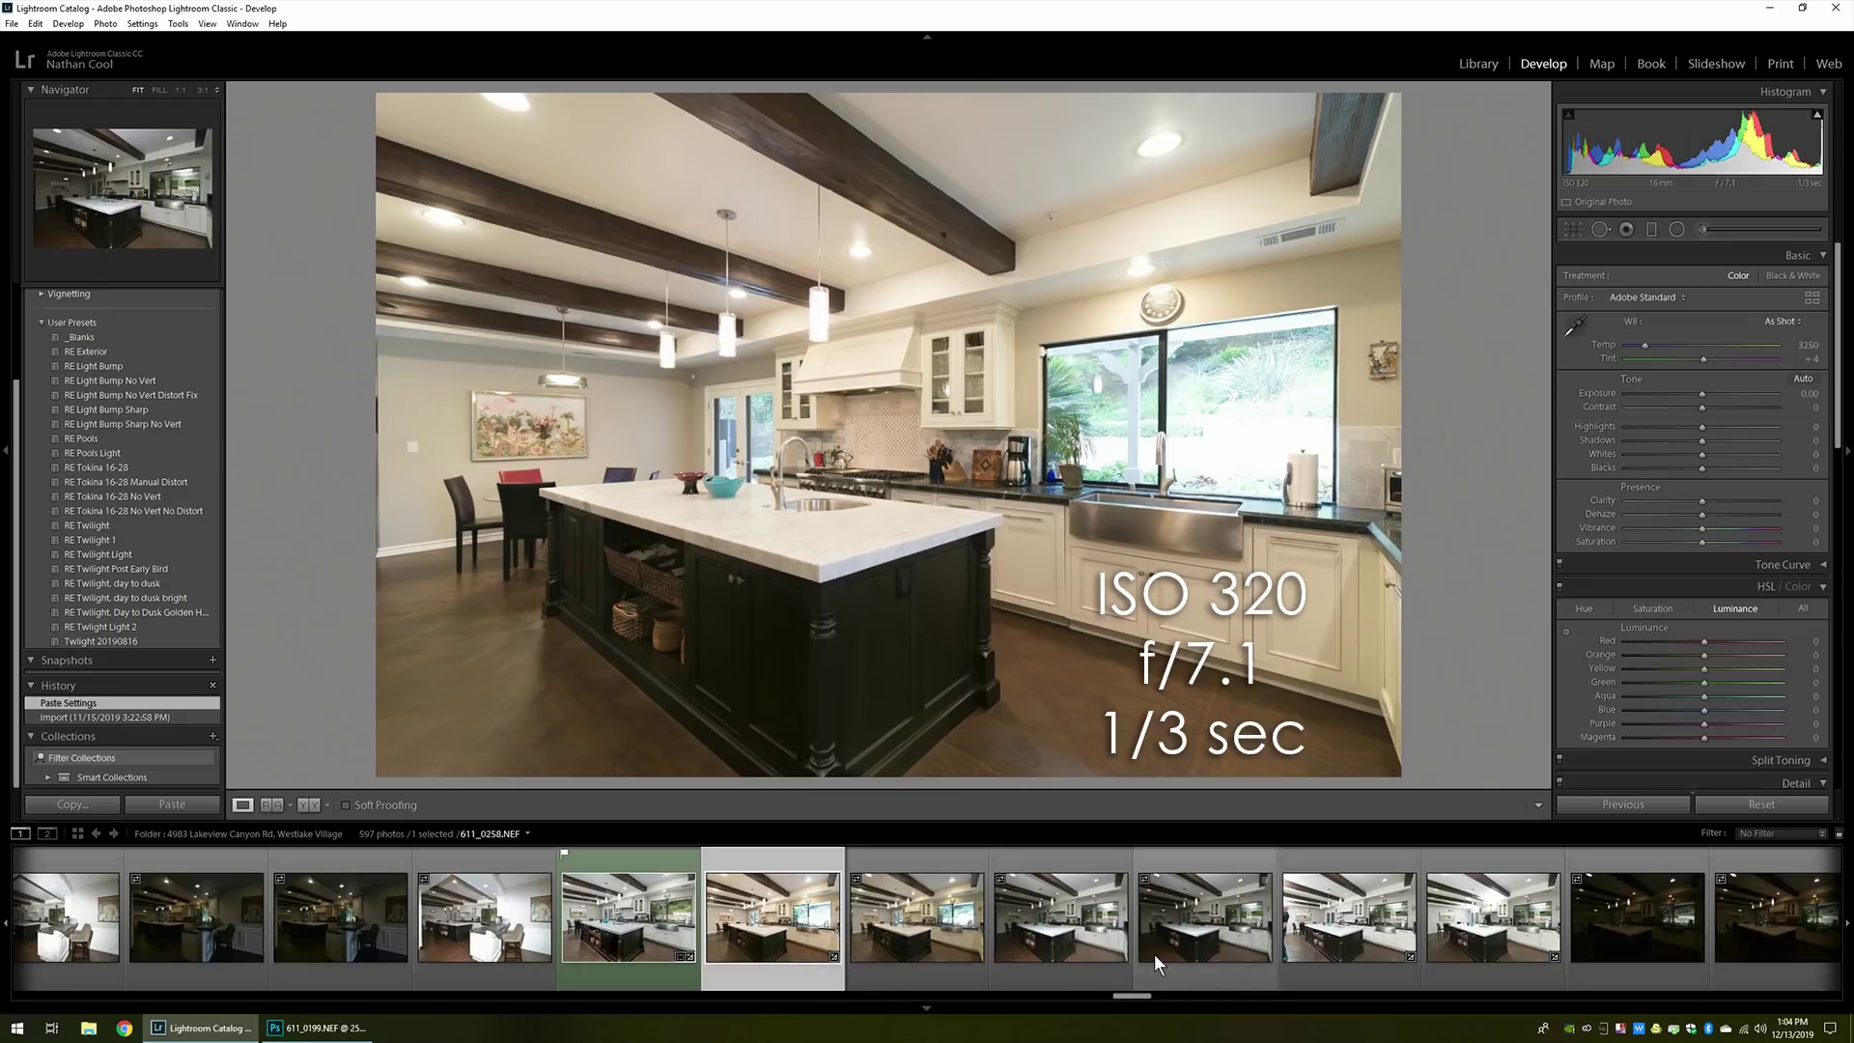
scroll(1222, 935, "down", 4)
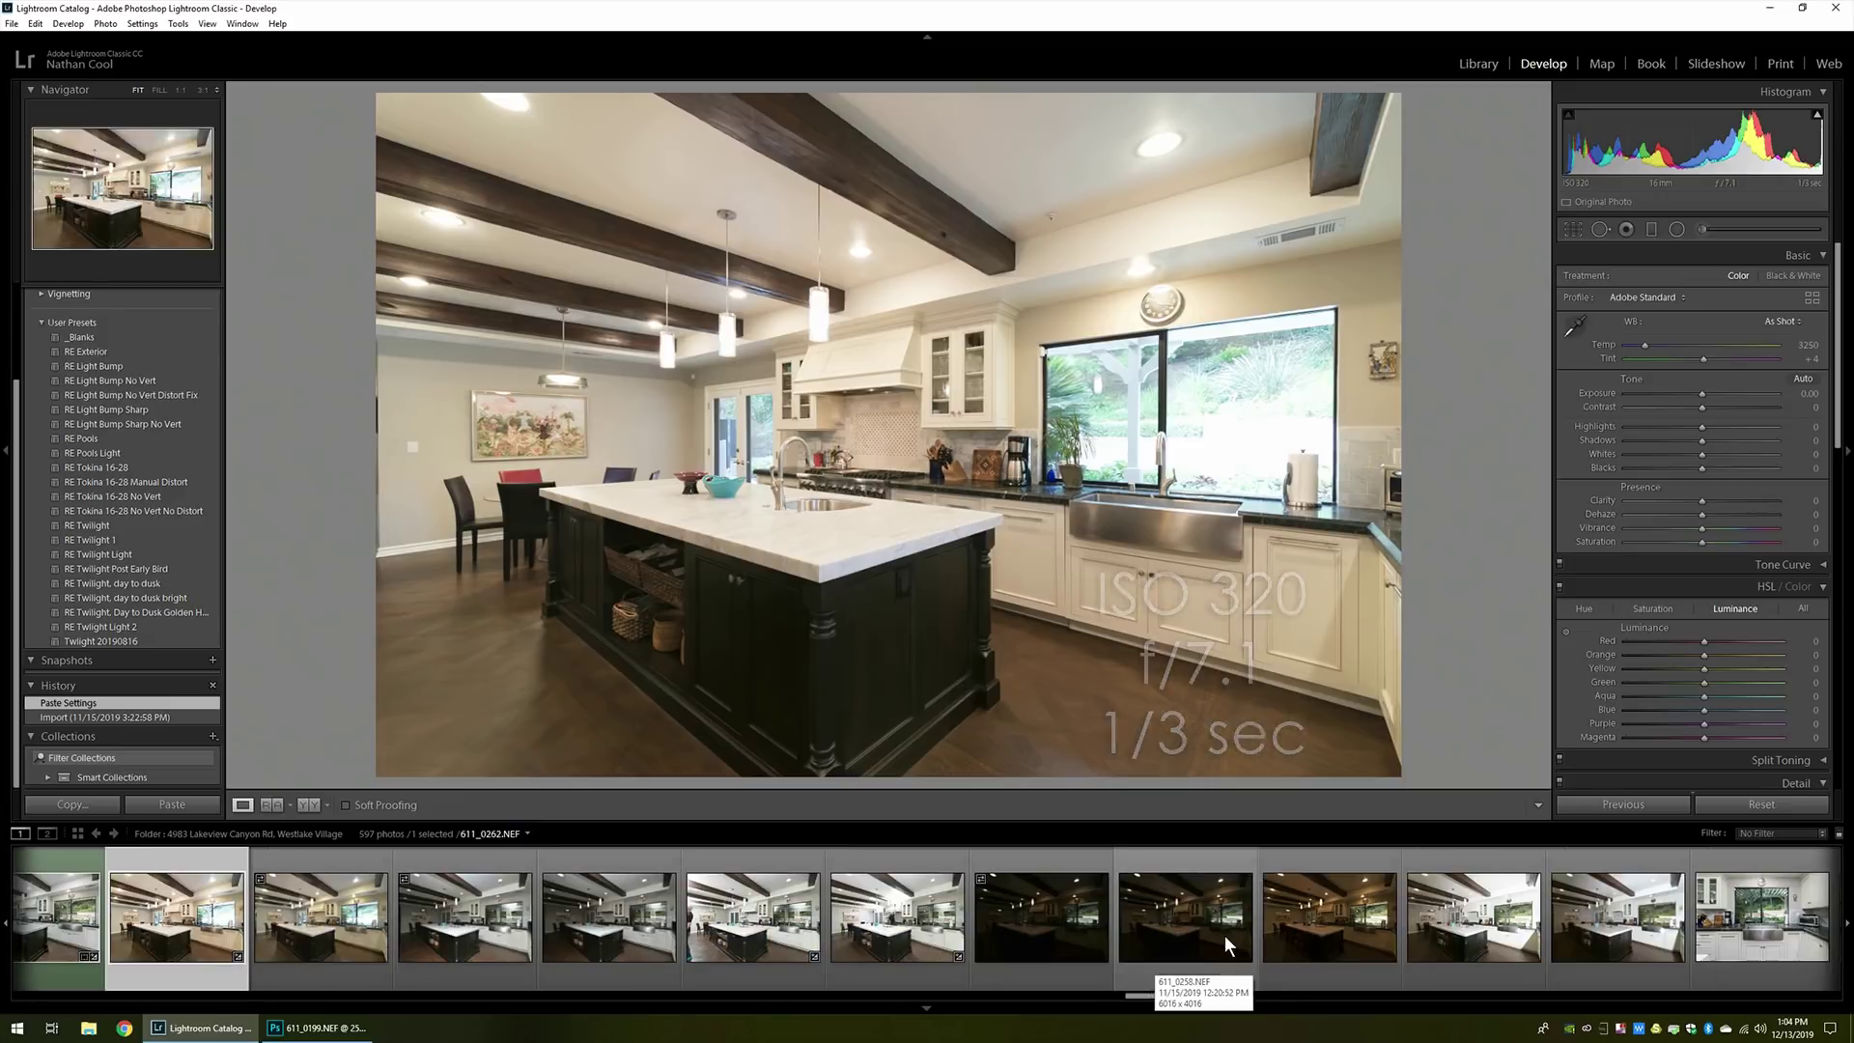
left_click(740, 929)
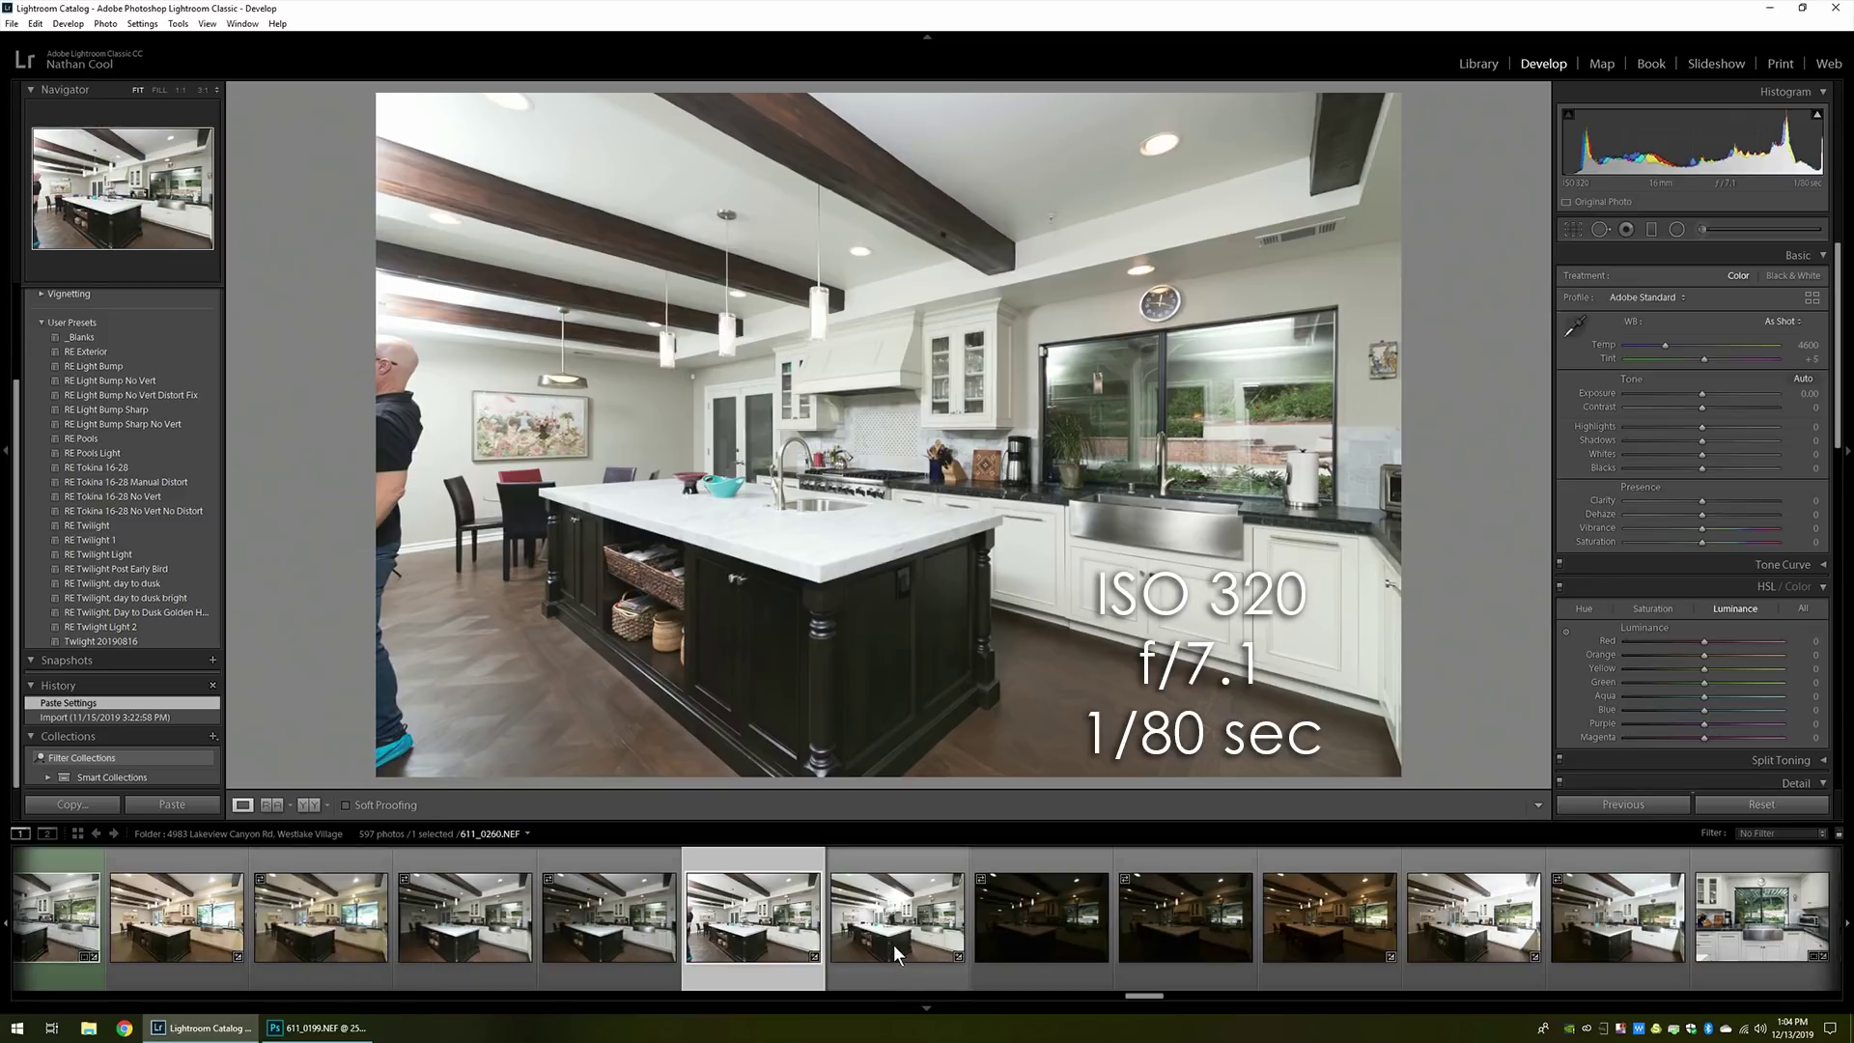
left_click(908, 922)
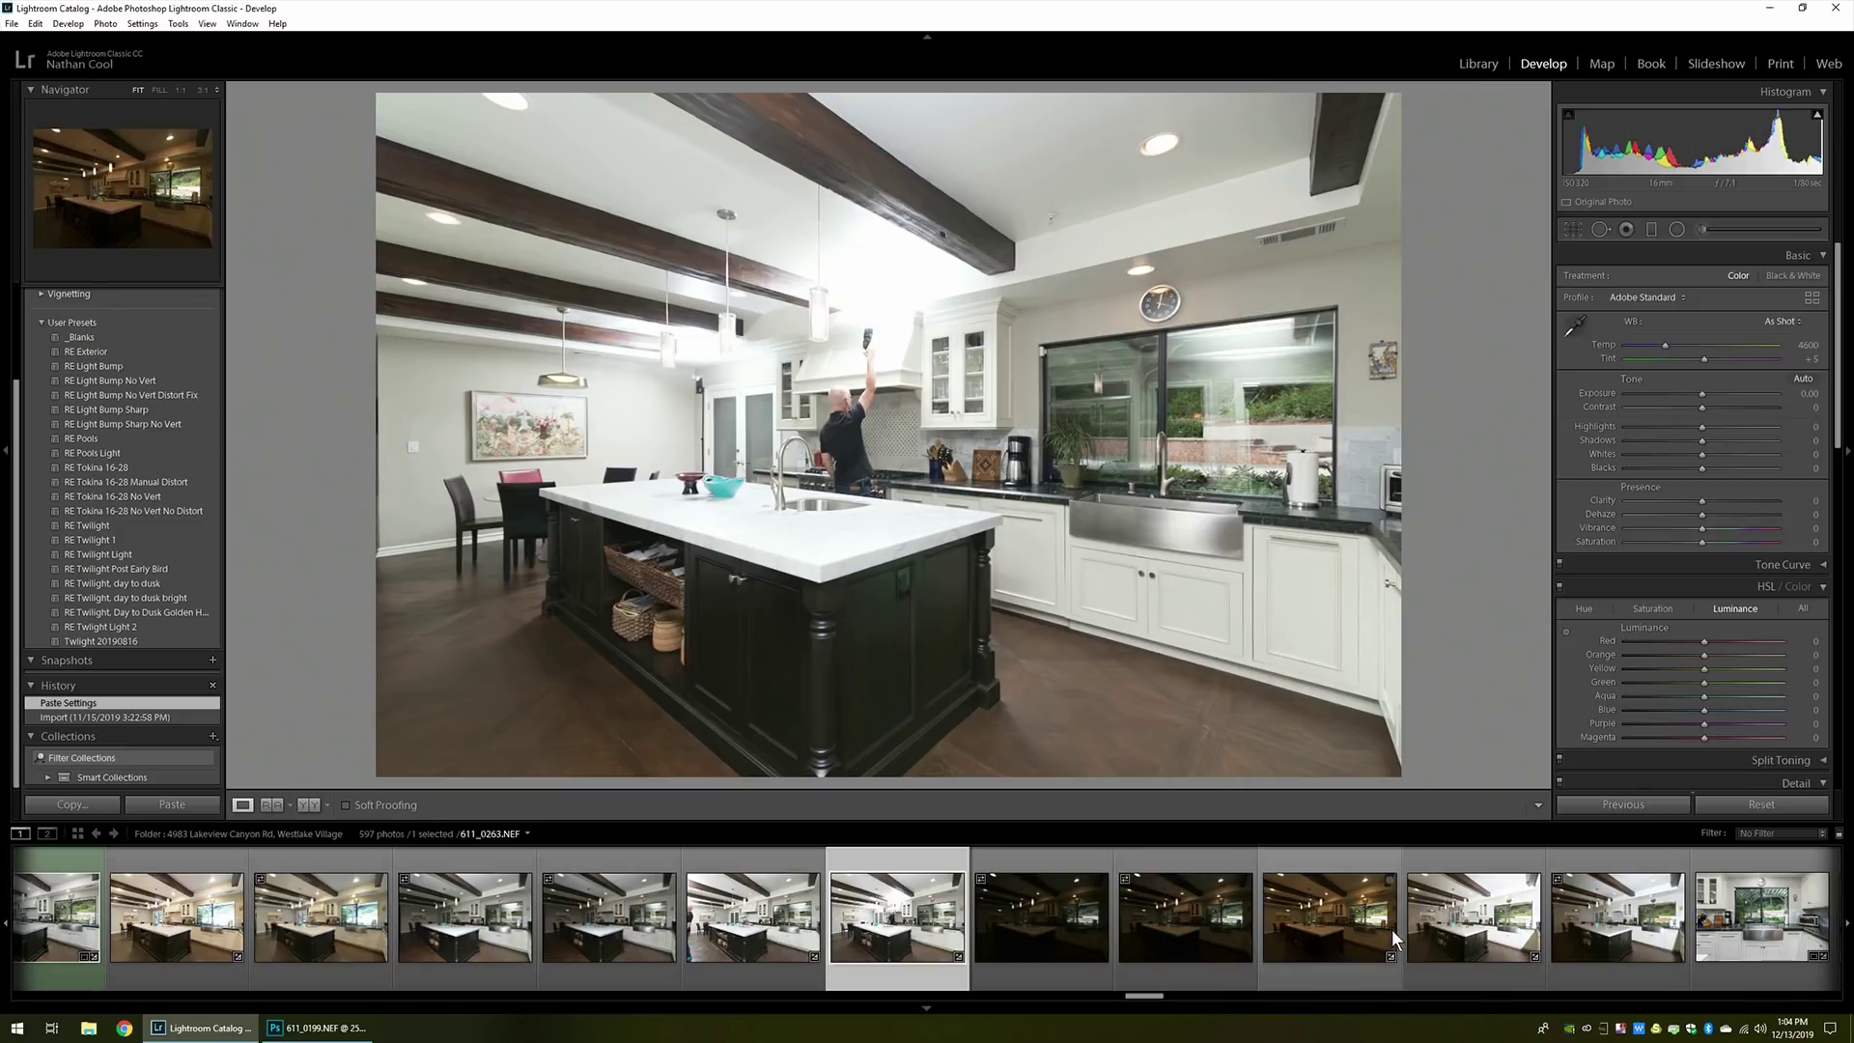
left_click(1093, 923)
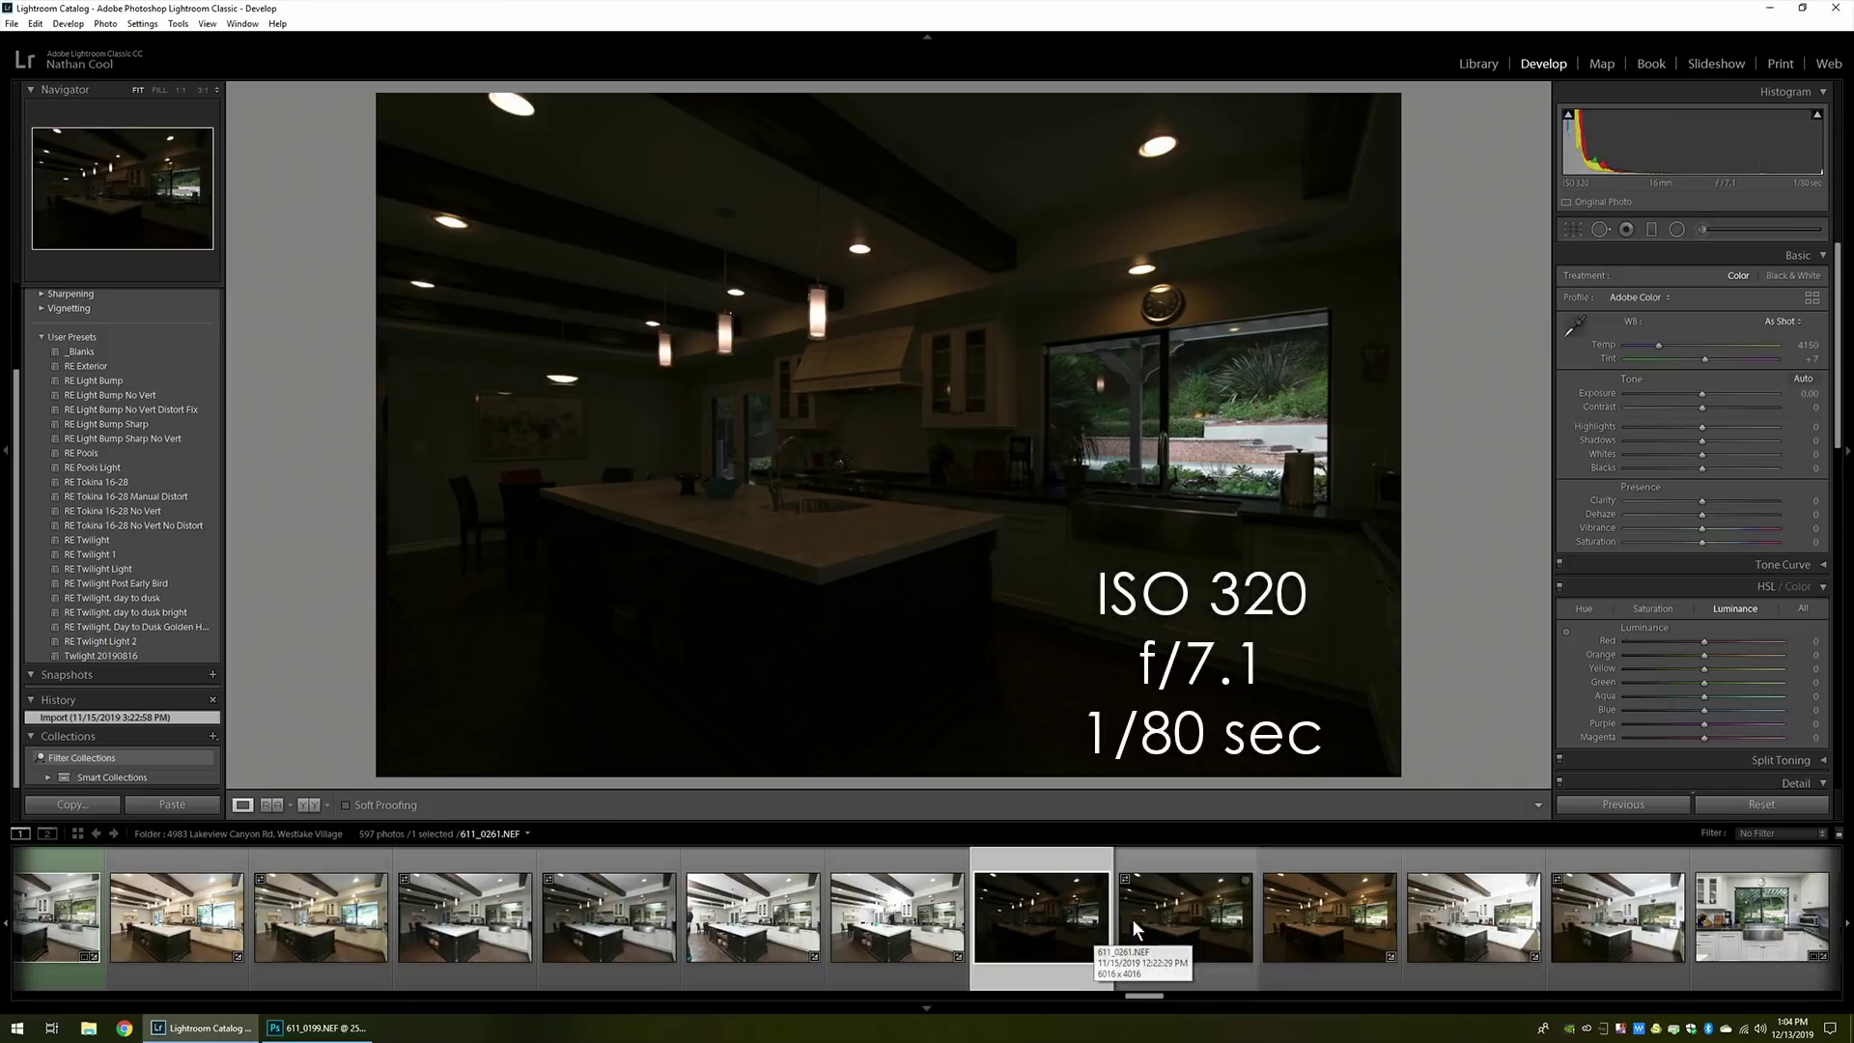
left_click(1197, 924)
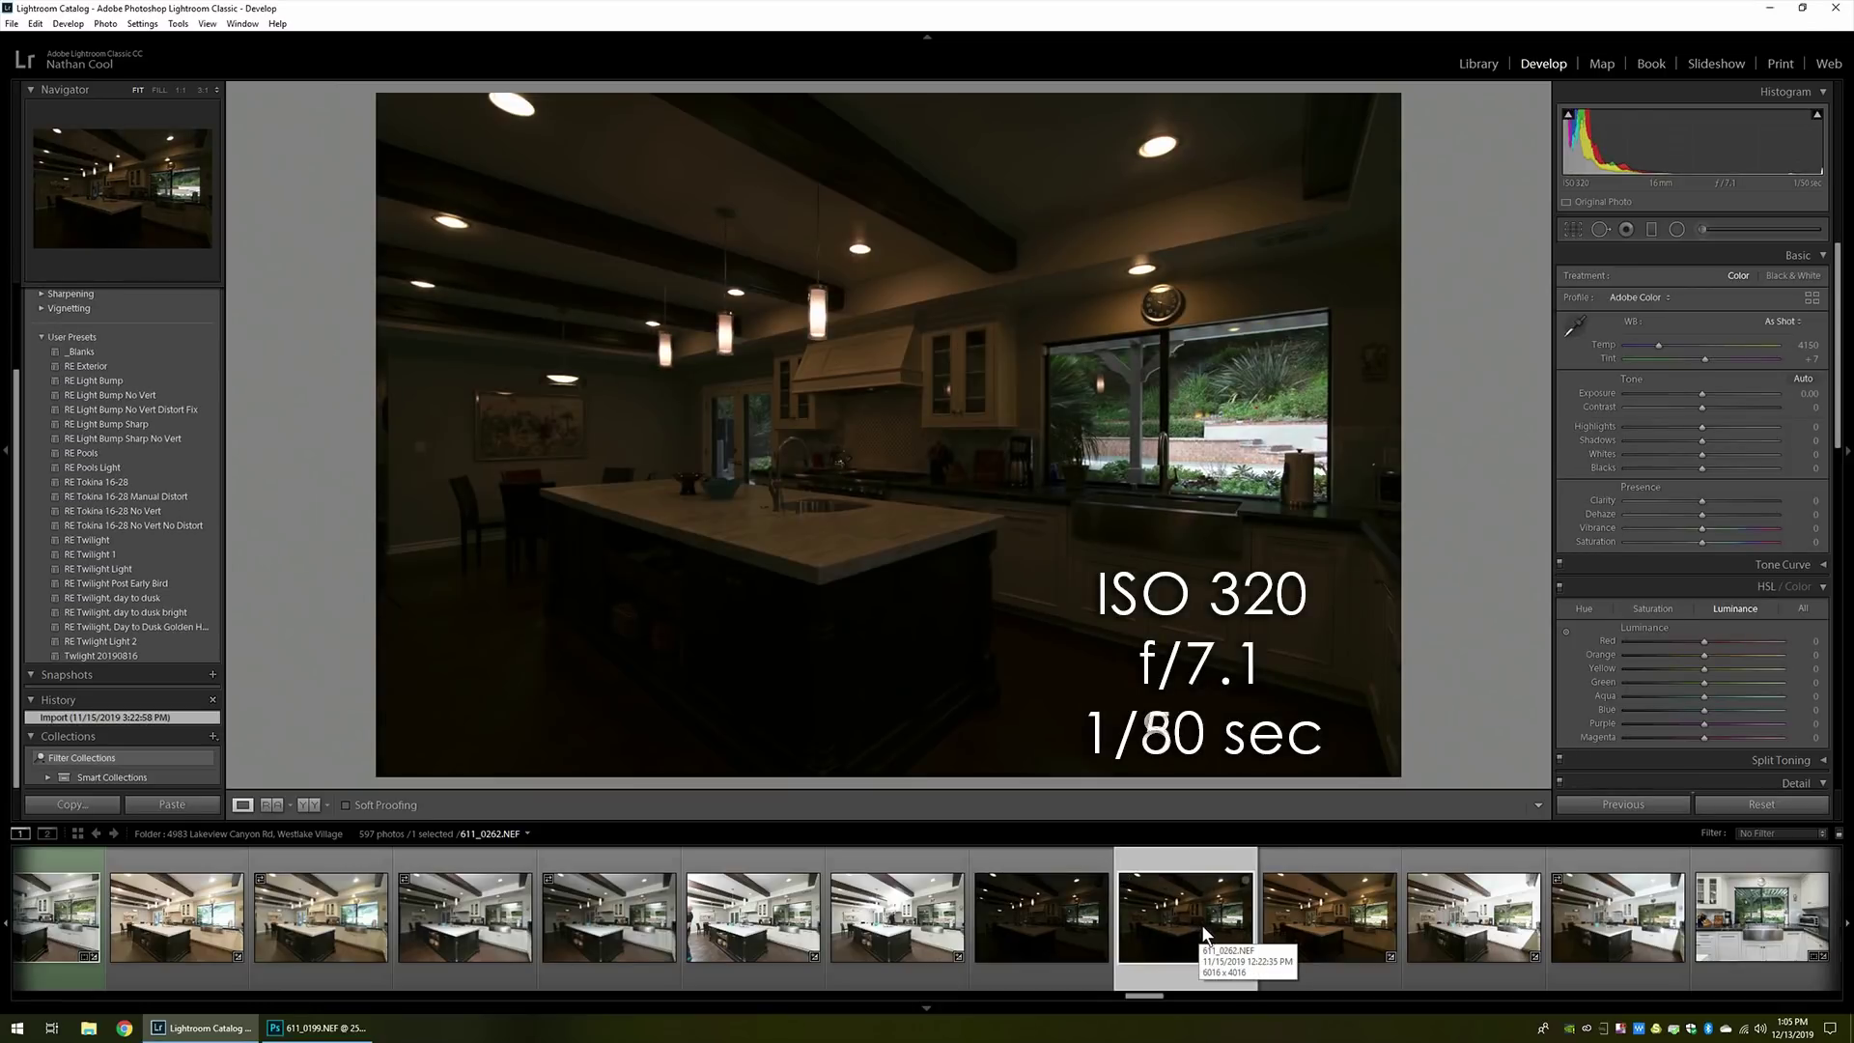
left_click(1323, 918)
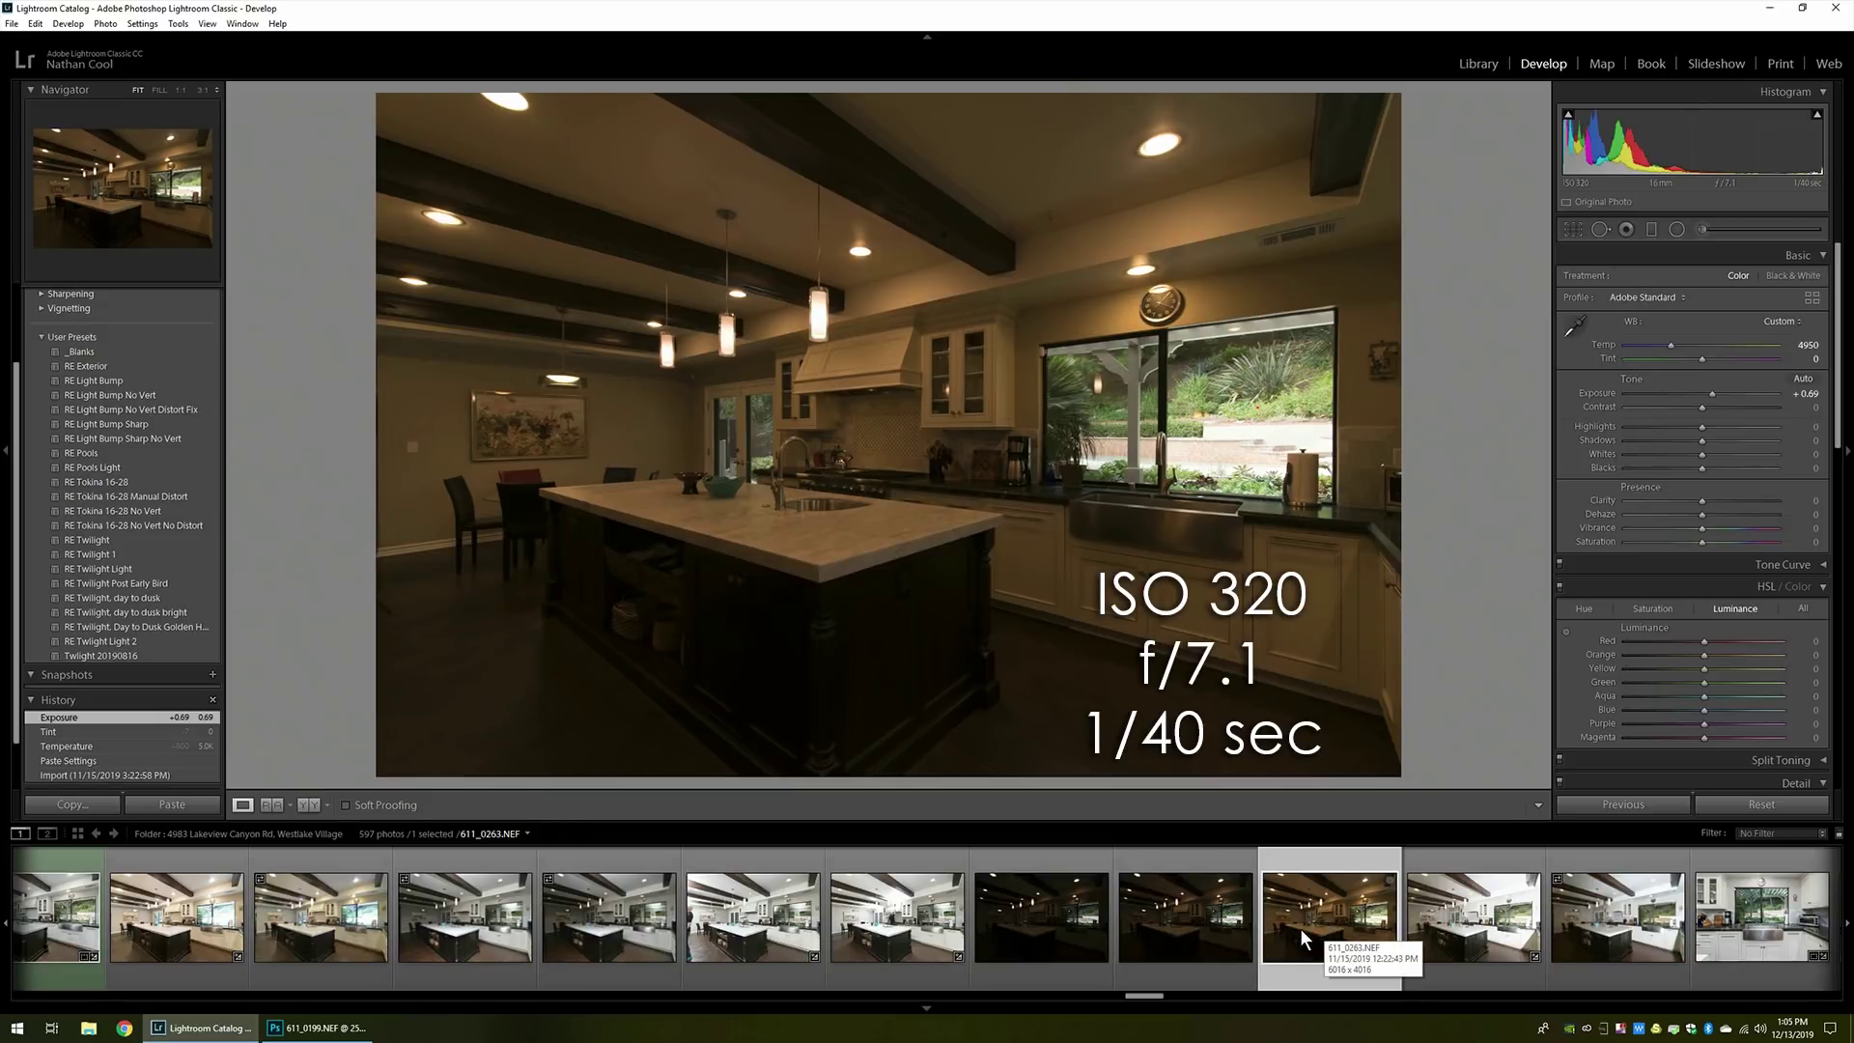
left_click(1475, 927)
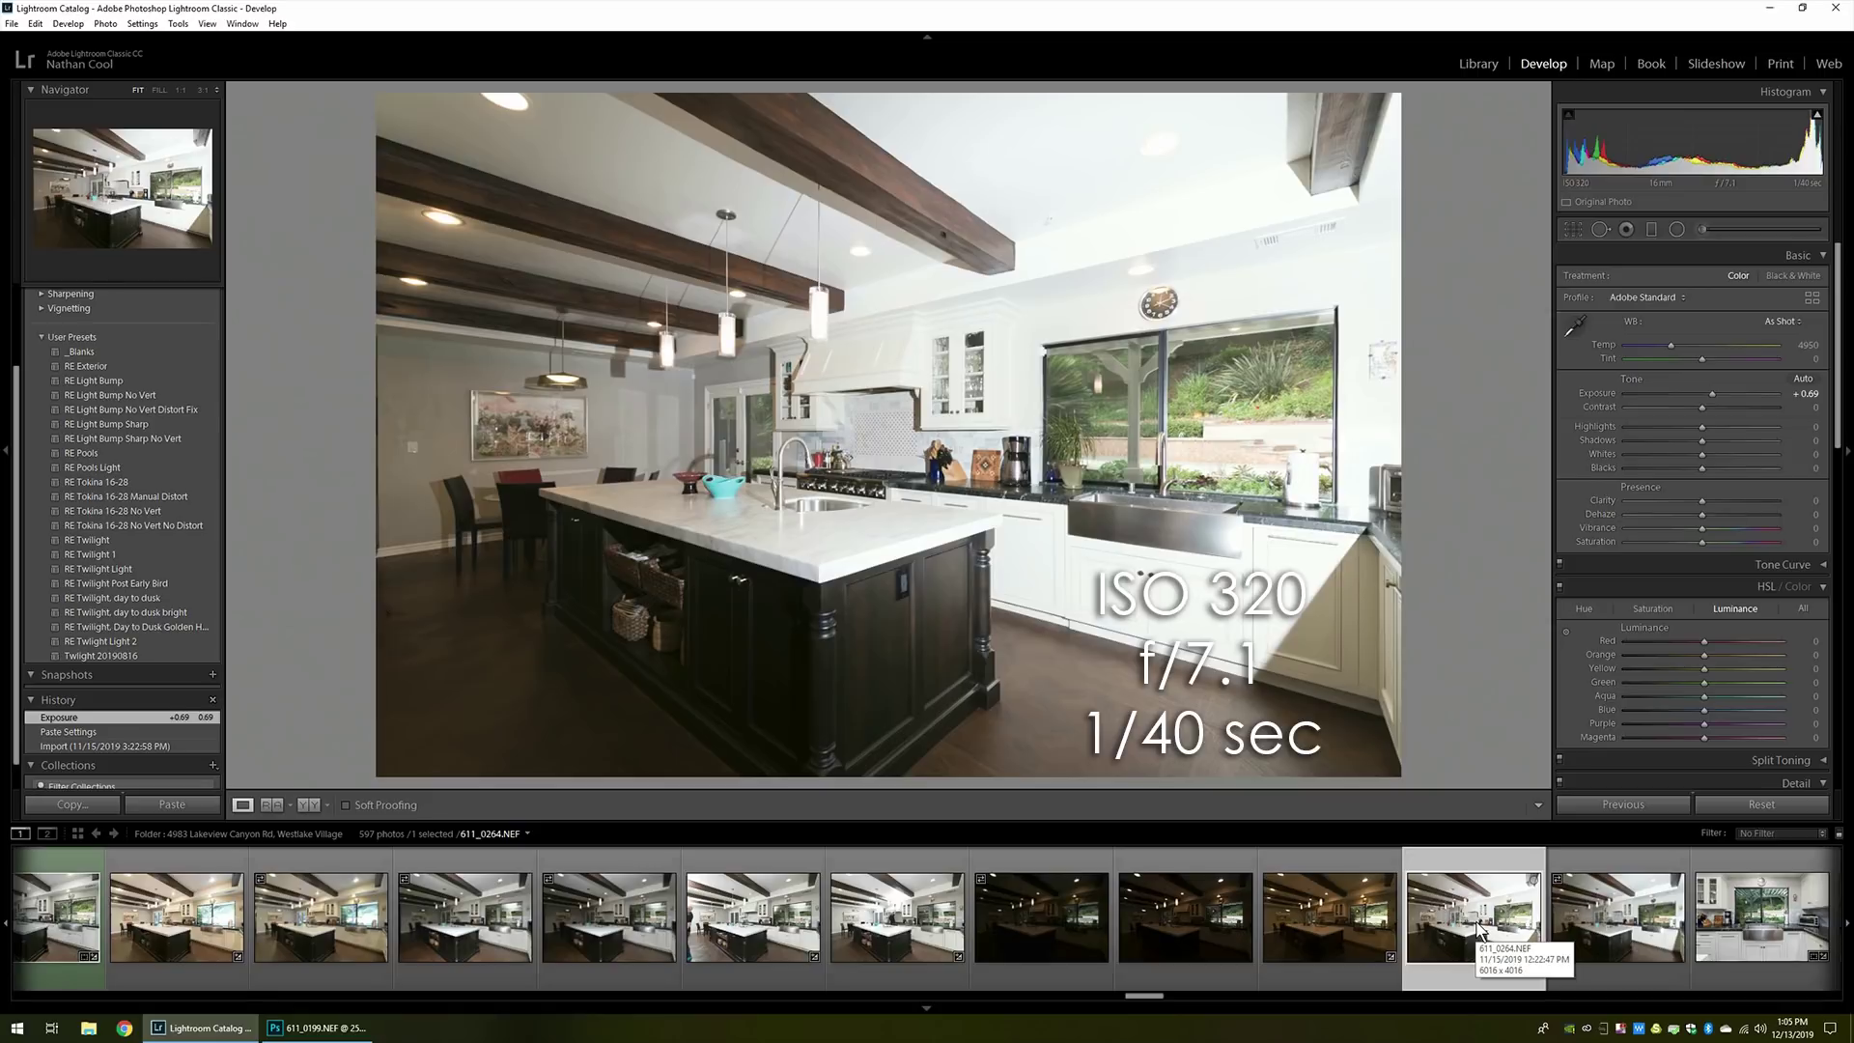
left_click(1074, 939)
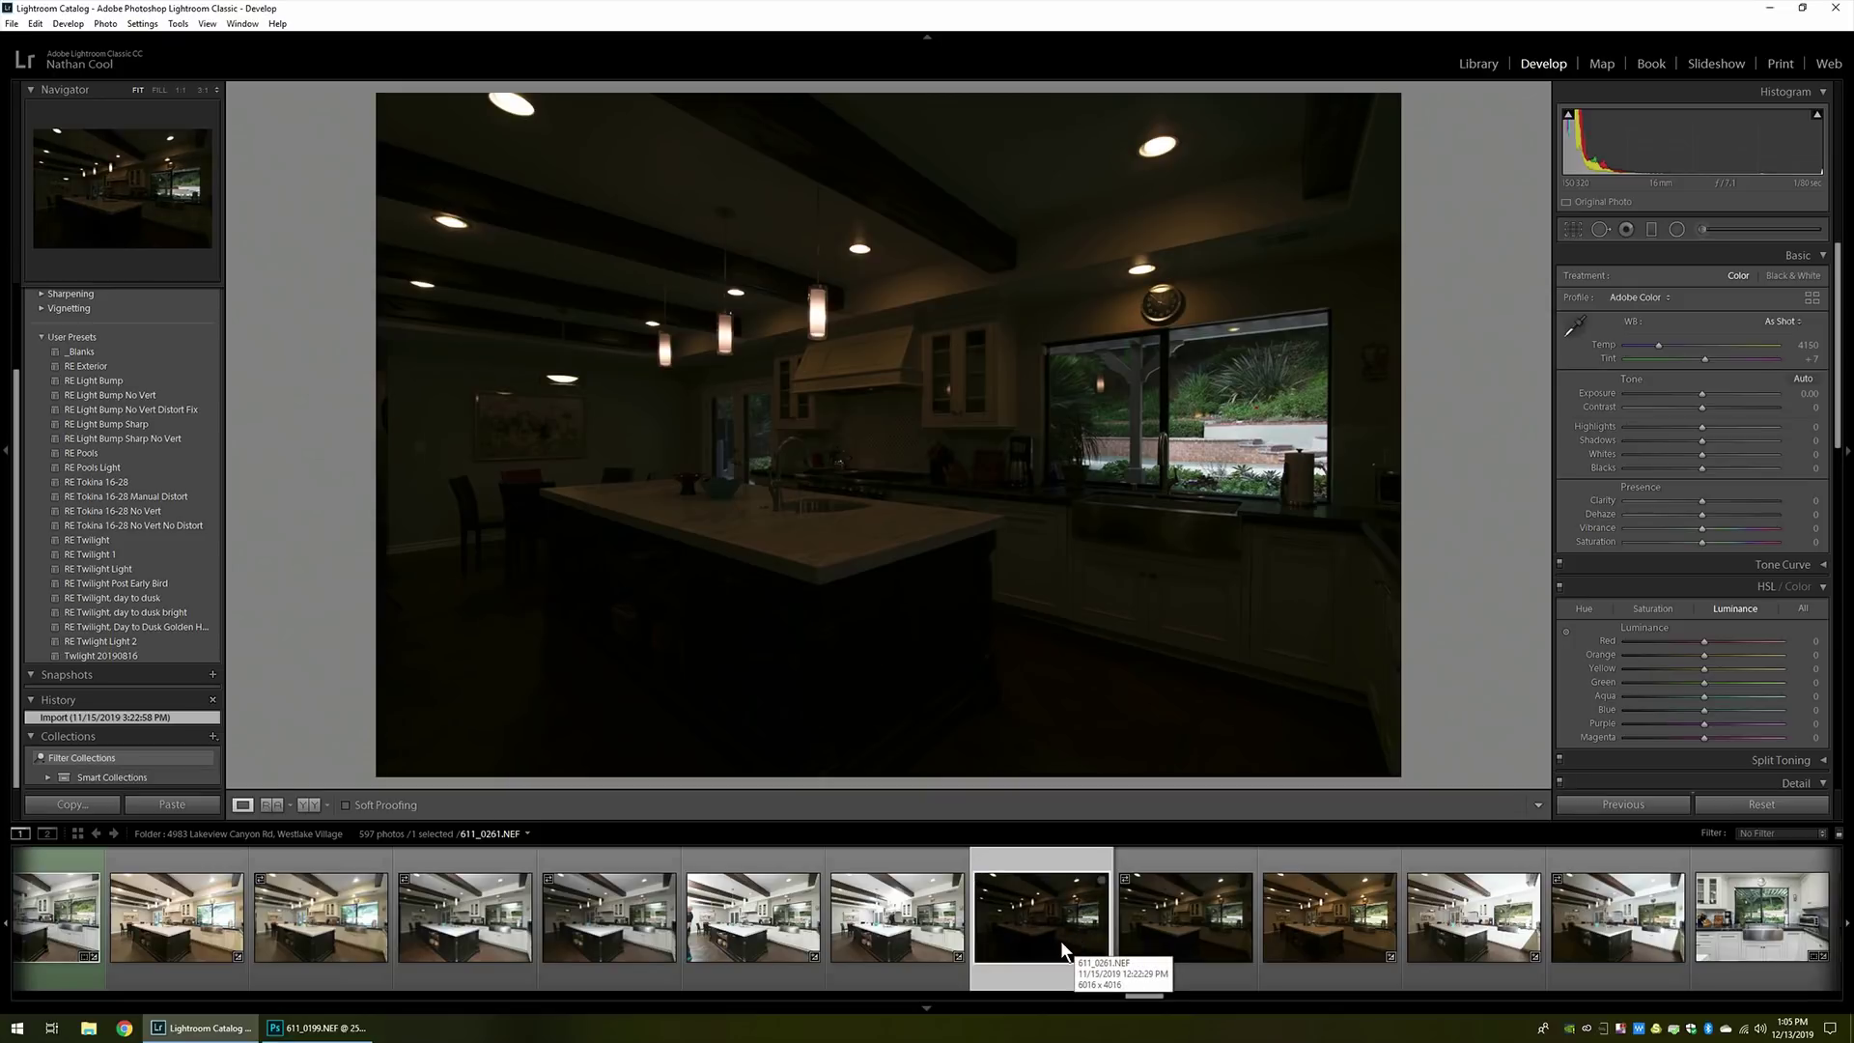
Select kitchen exposures 611_0264, 611_0260, 611_0259 and 611_0255 and open them together as layers in Photoshop.
left_click(1456, 930)
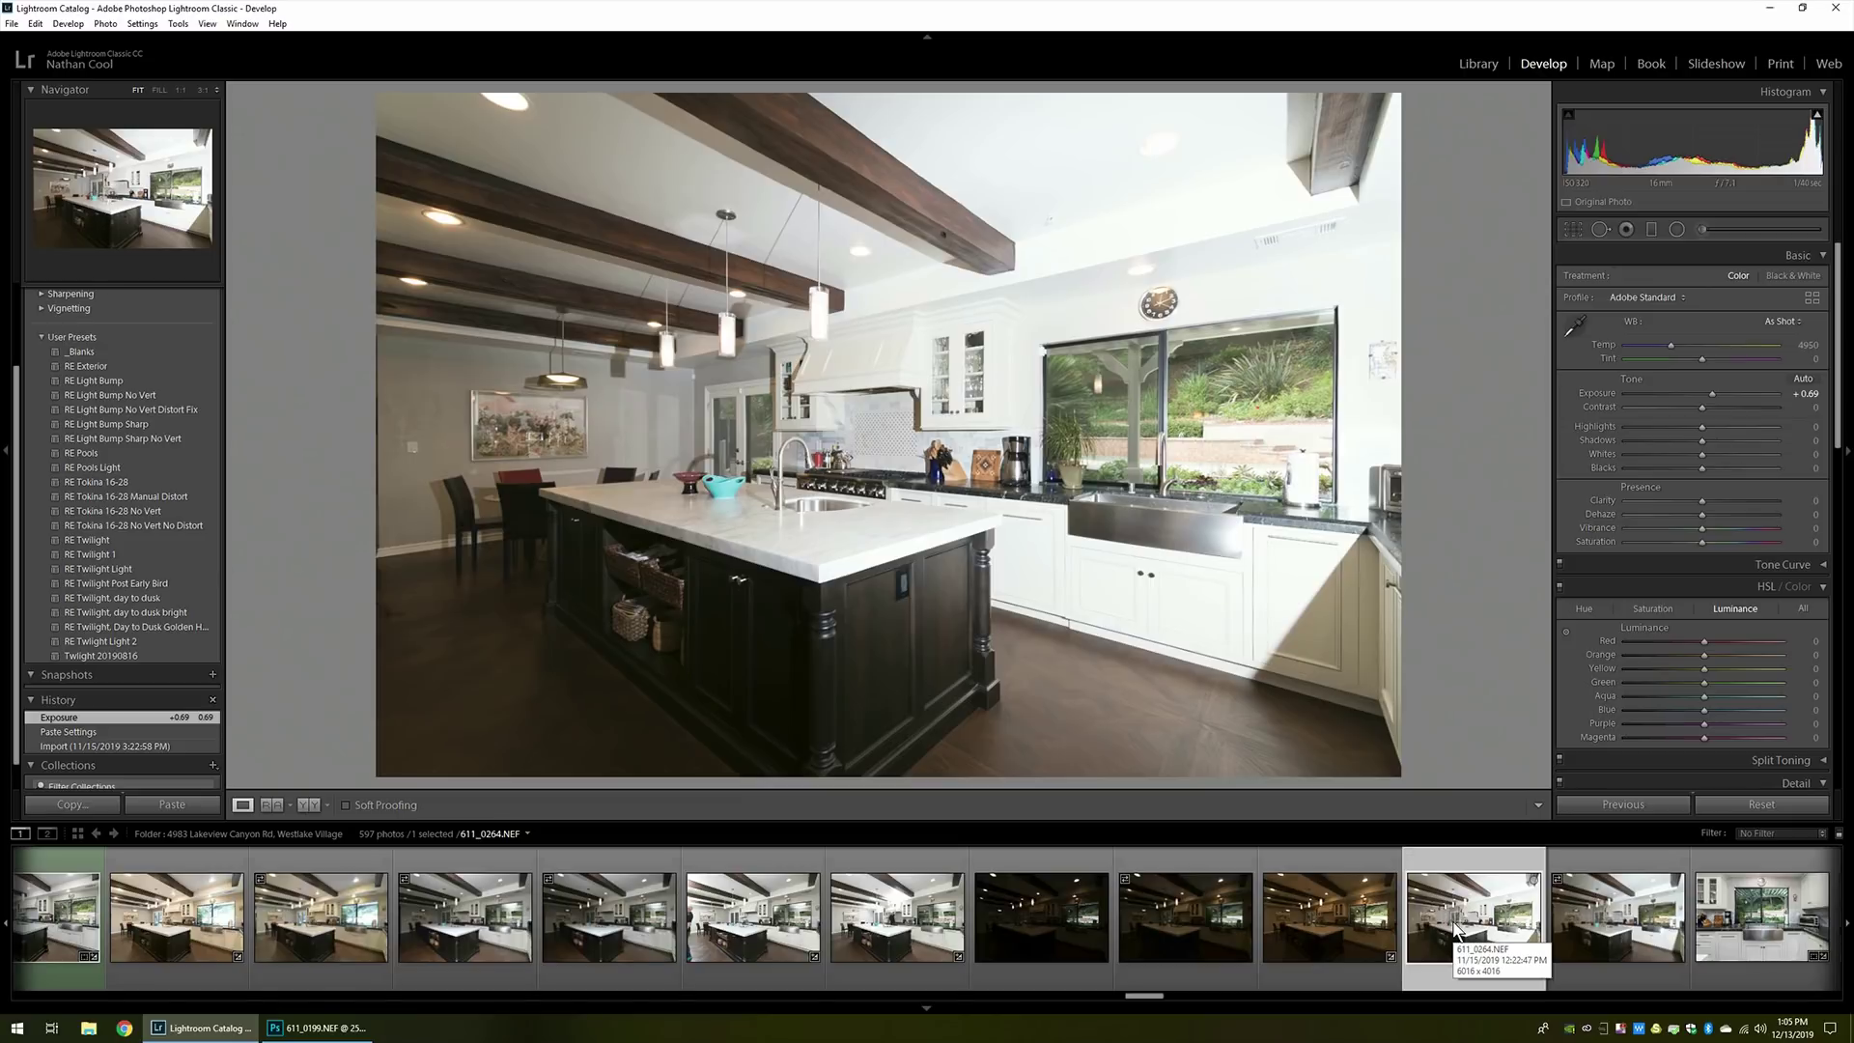
left_click(917, 951, "ctrl")
left_click(774, 942, "ctrl")
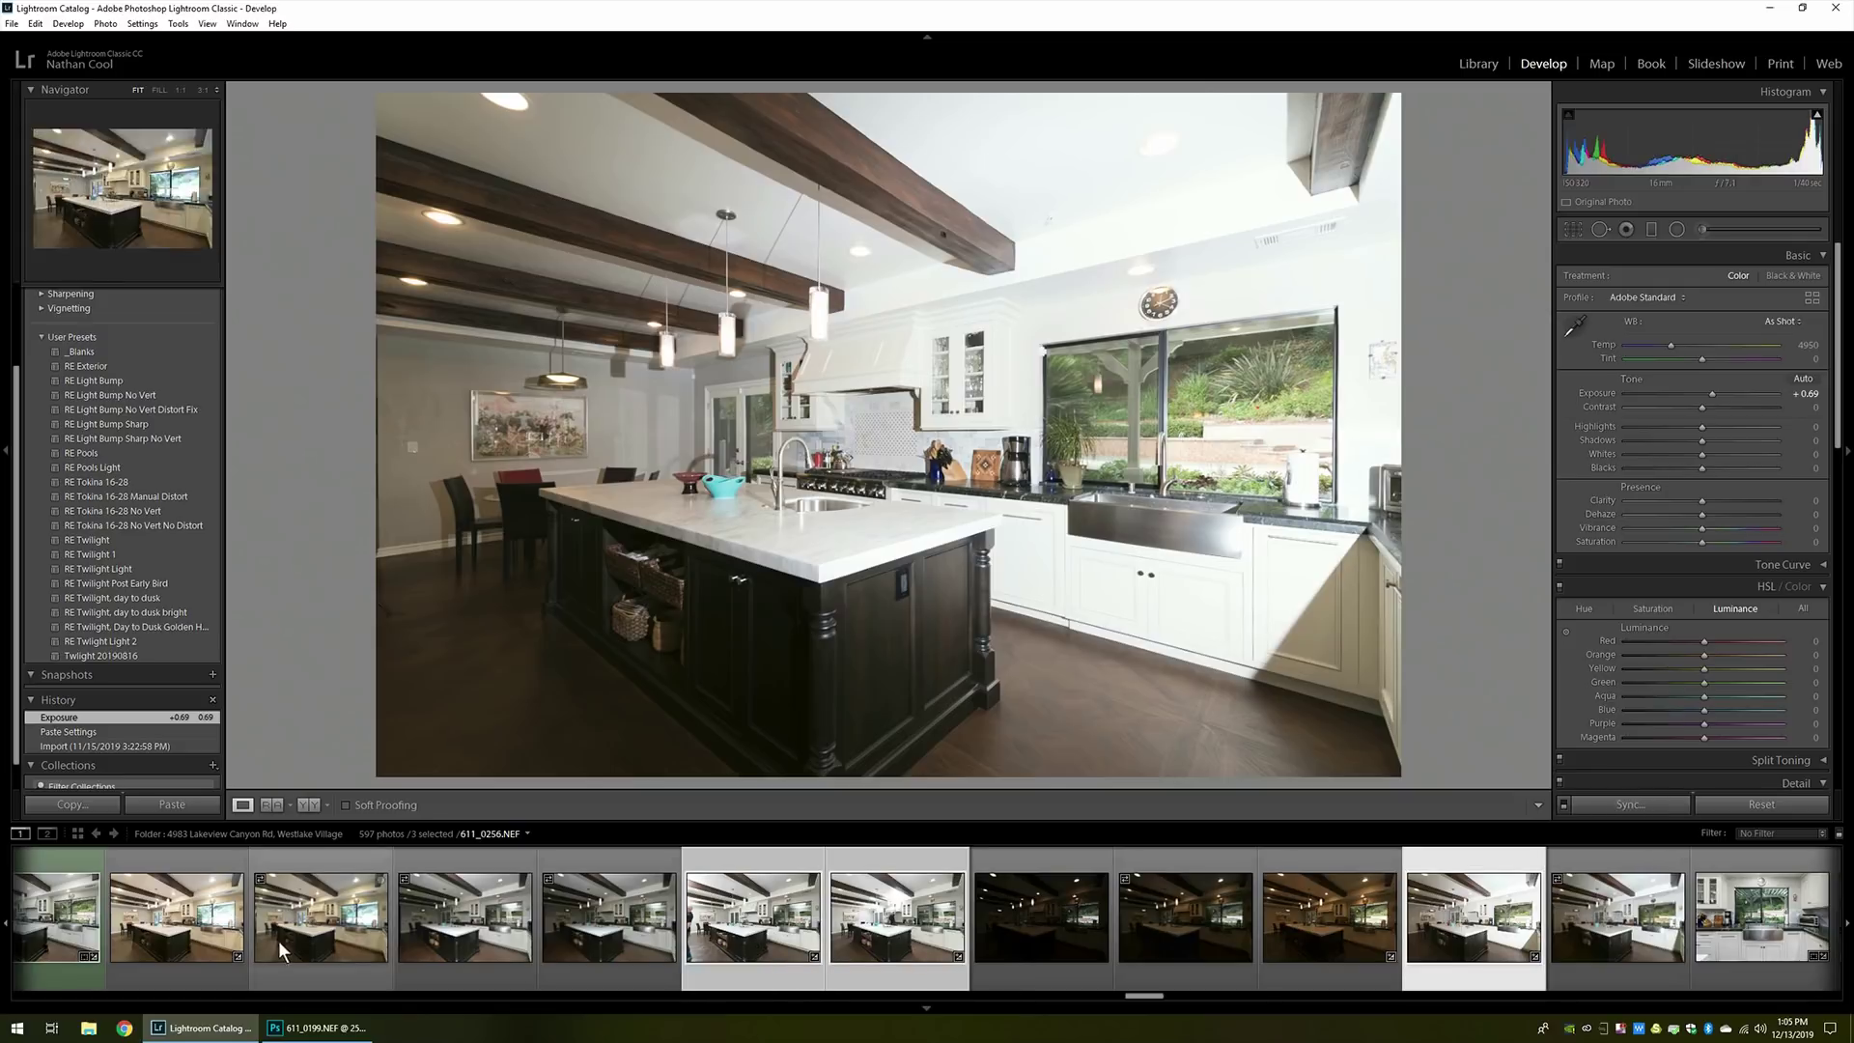
left_click(196, 942, "ctrl")
key("alt+p")
key("Down")
key("Down")
key("Down")
key("Right")
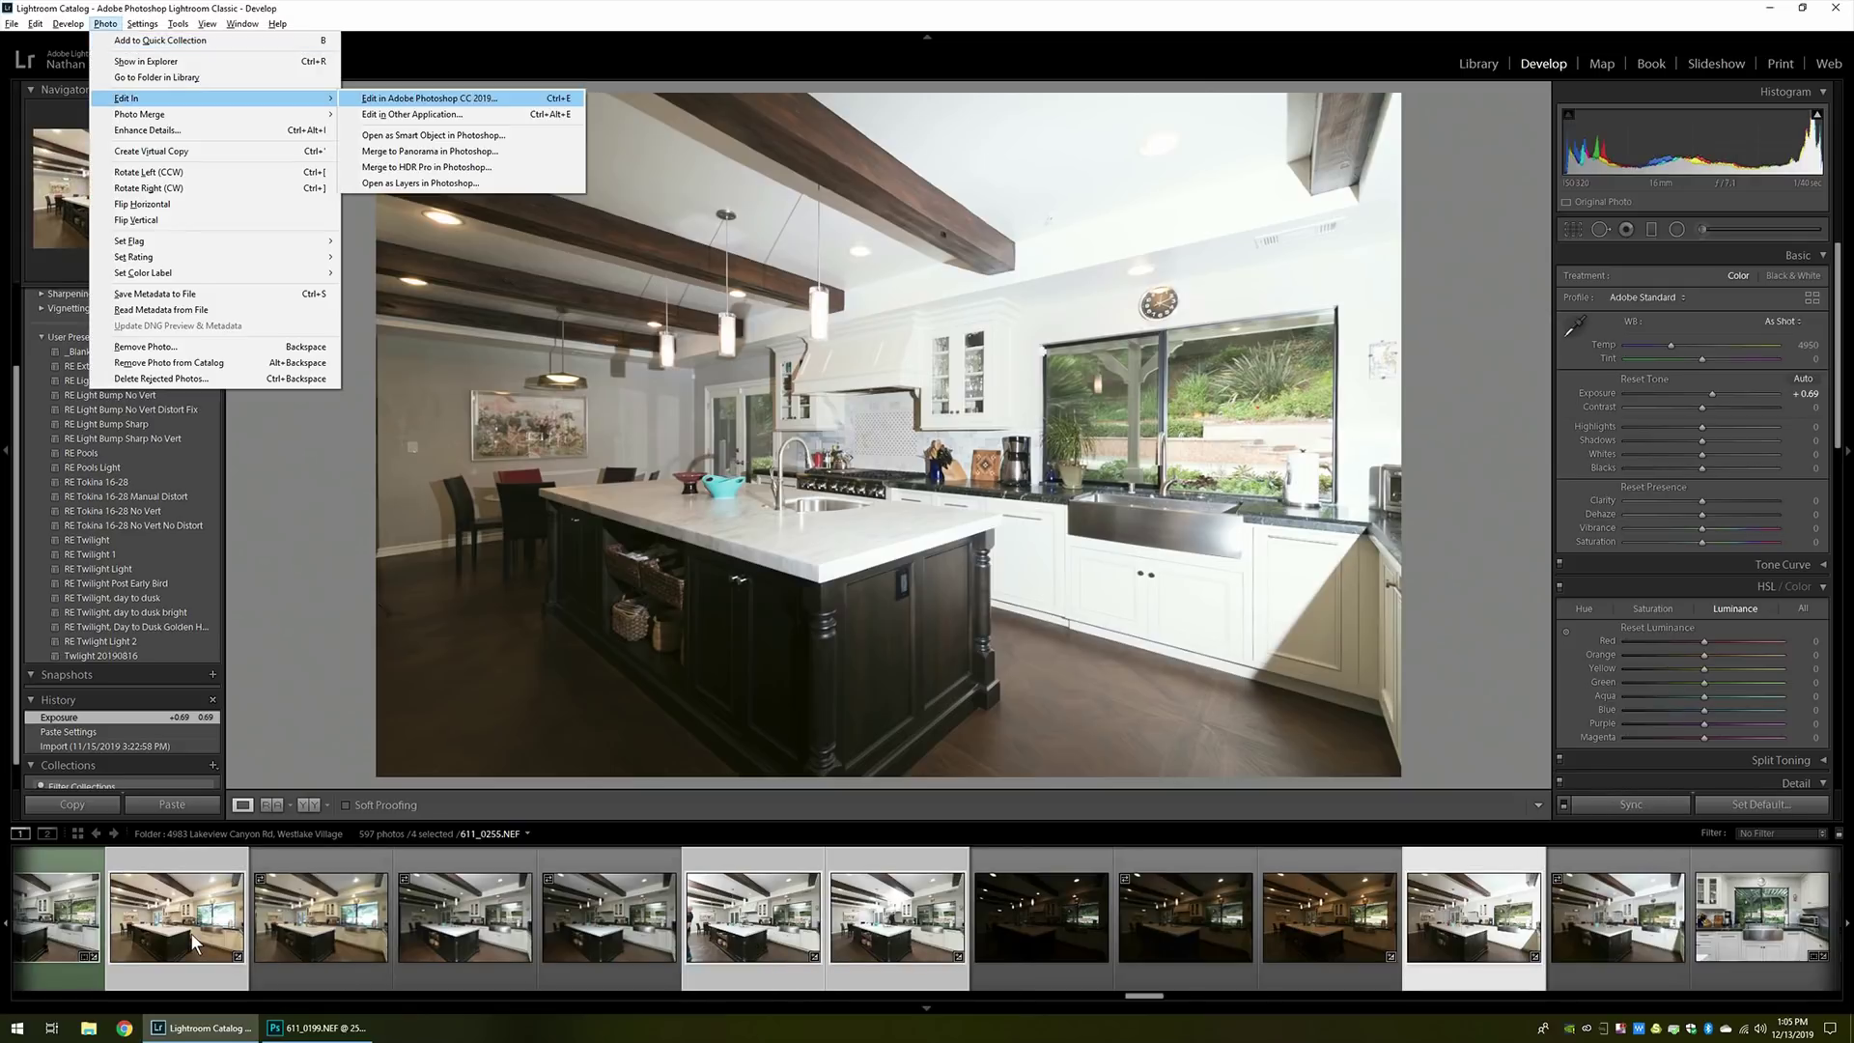
key("Down")
key("Down")
key("Down")
key("Down")
key("Return")
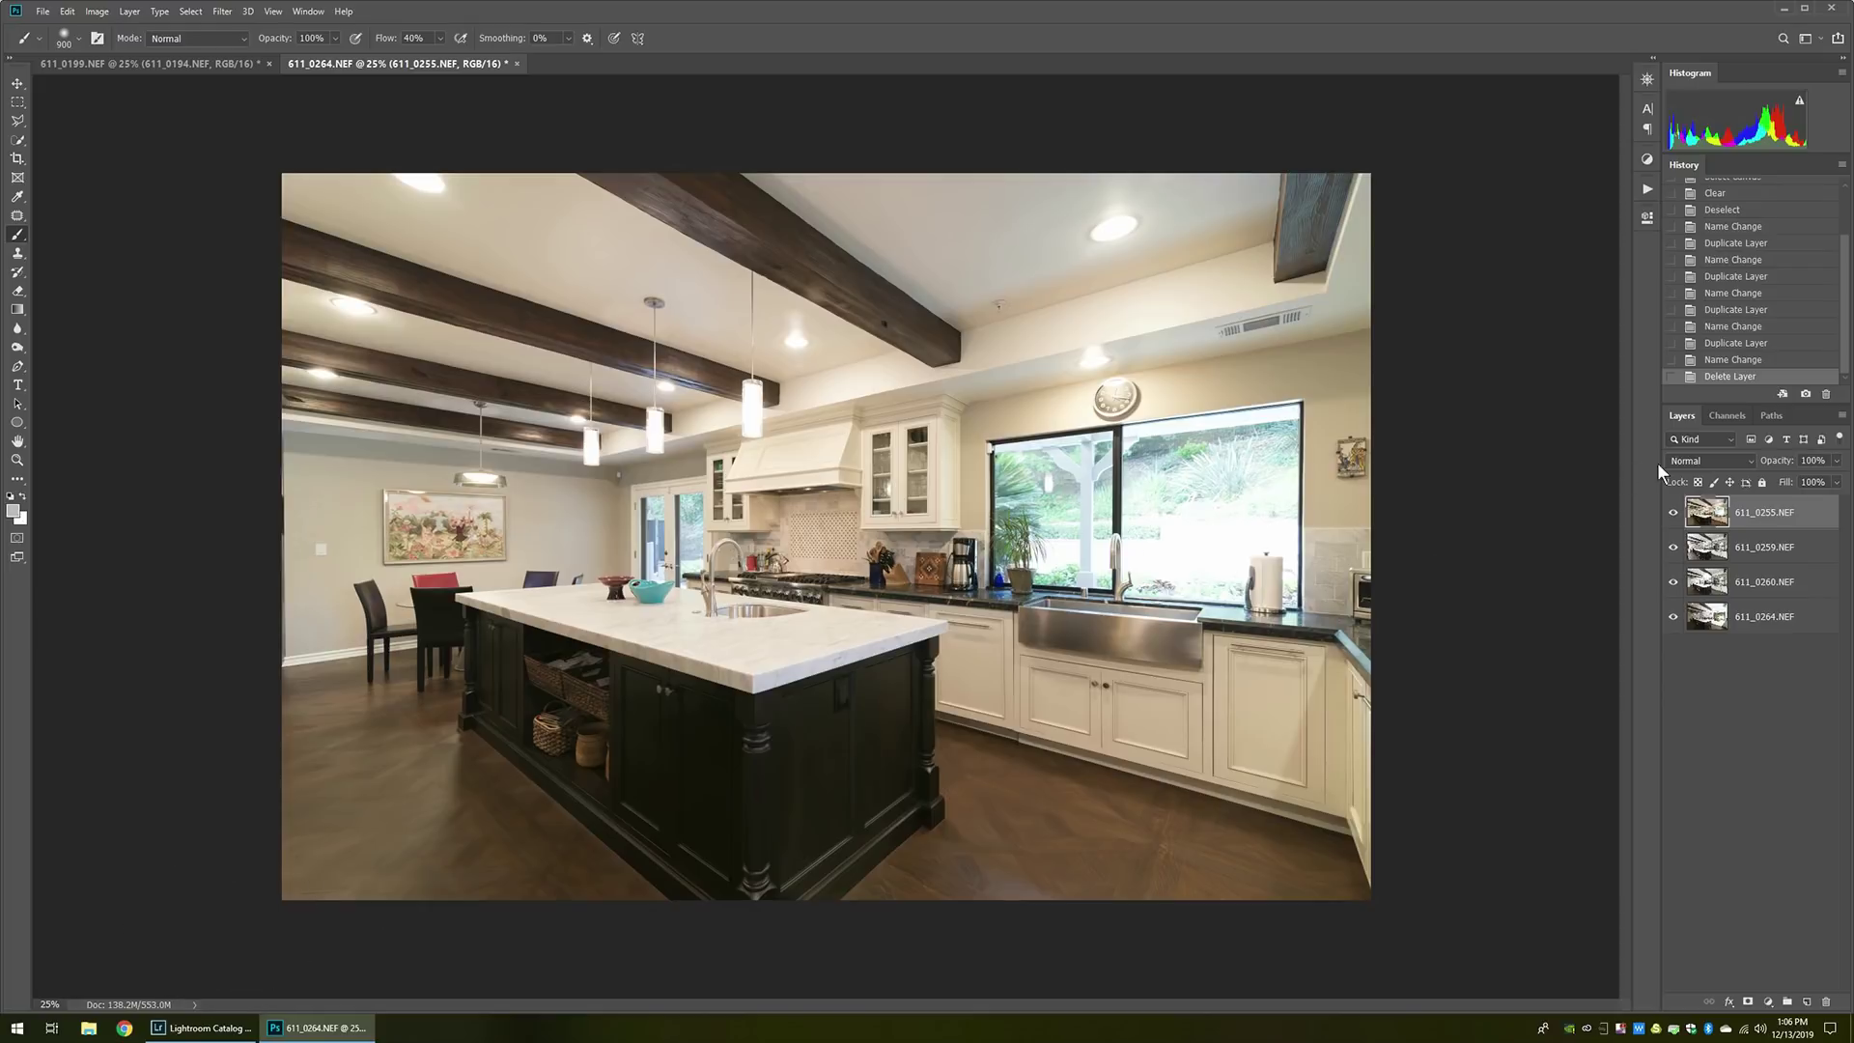
Set the 611_0255 layer to Luminosity, move 611_0260 directly beneath it, and give both layers masks that hide everything.
left_click(1699, 462)
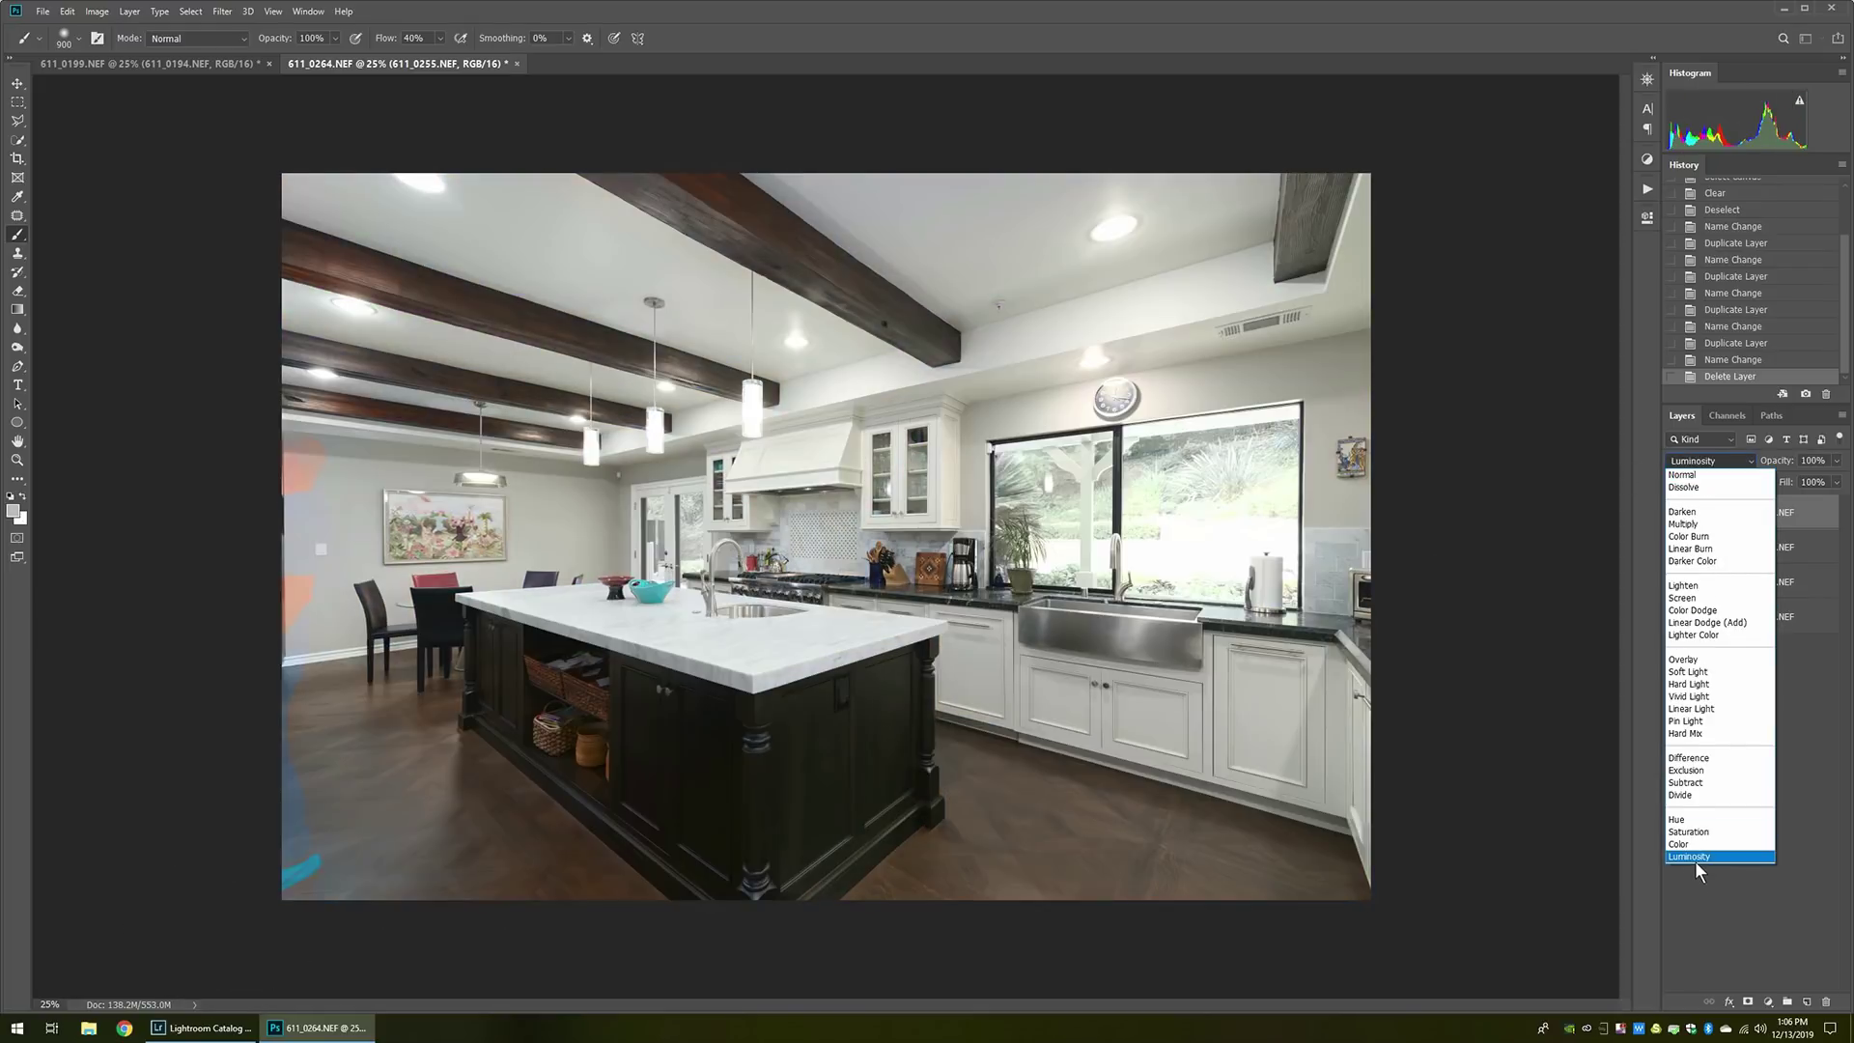
left_click(1692, 857)
key("ctrl+alt+shift+h")
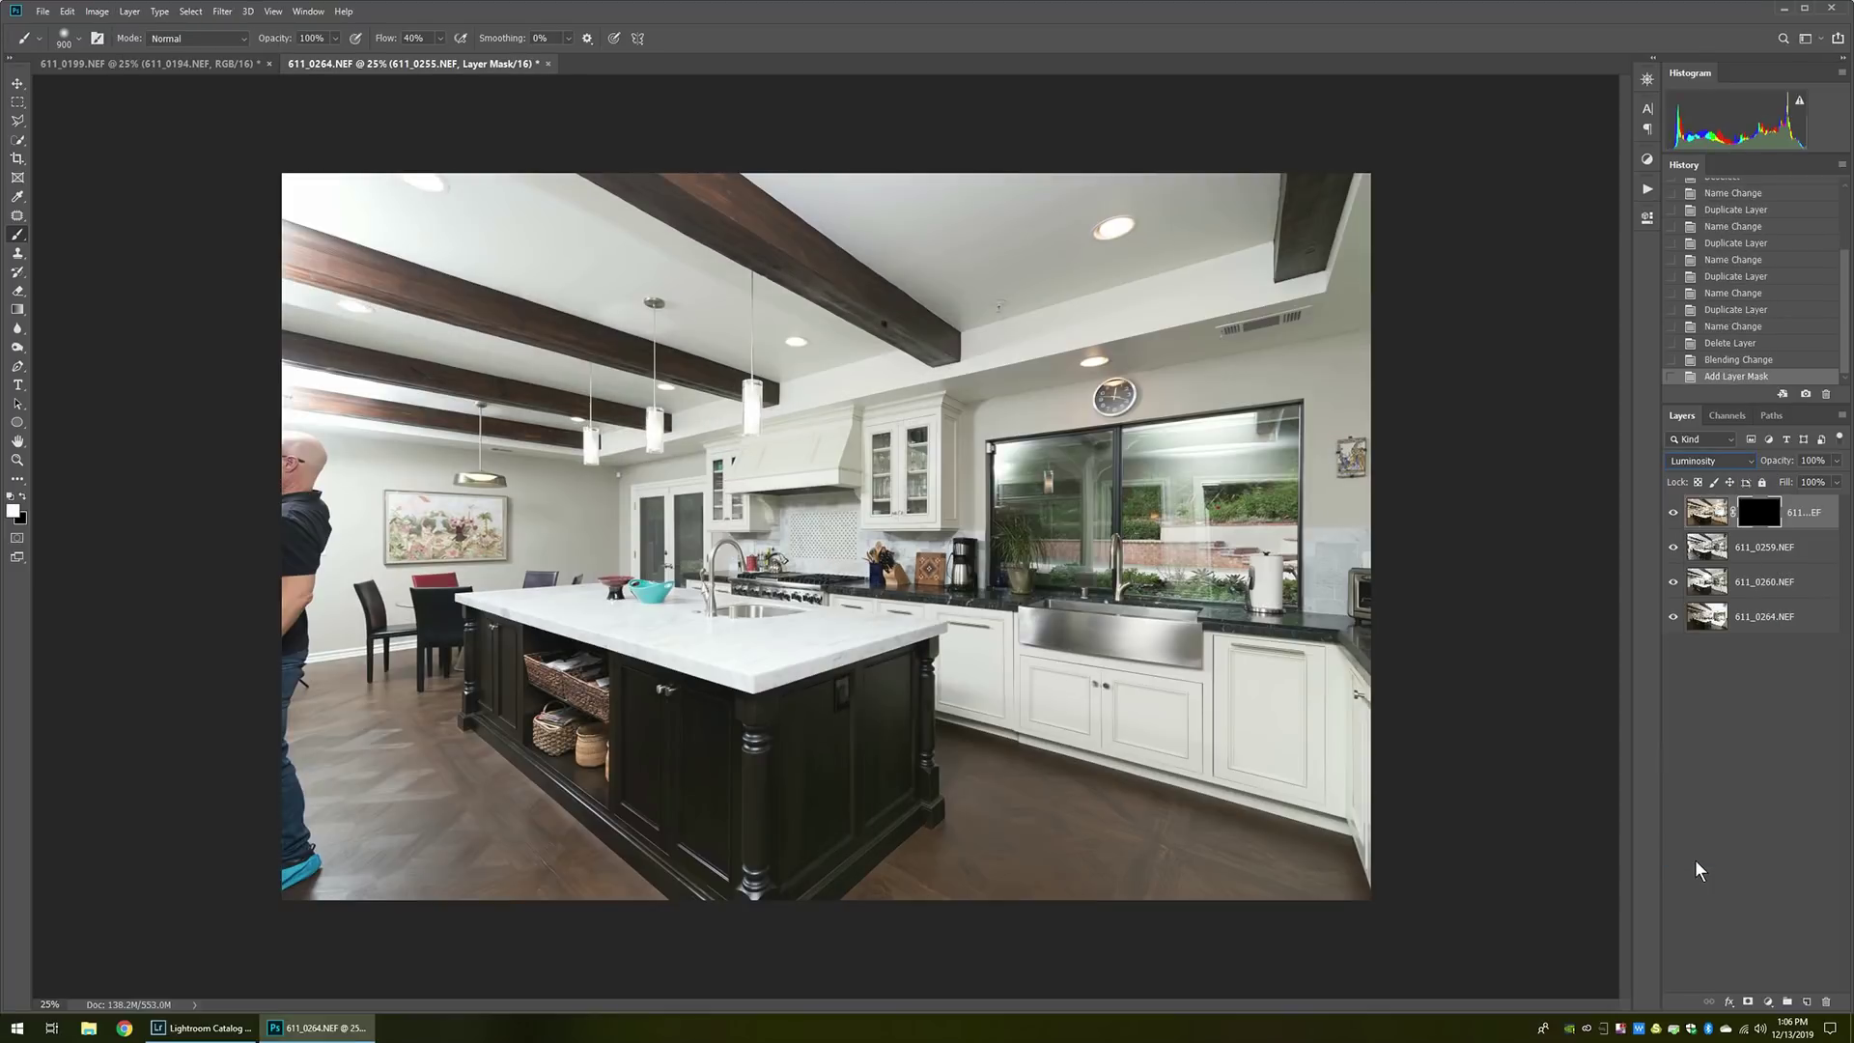
left_click_drag(1782, 587, 1744, 537)
key("ctrl+alt+shift+h")
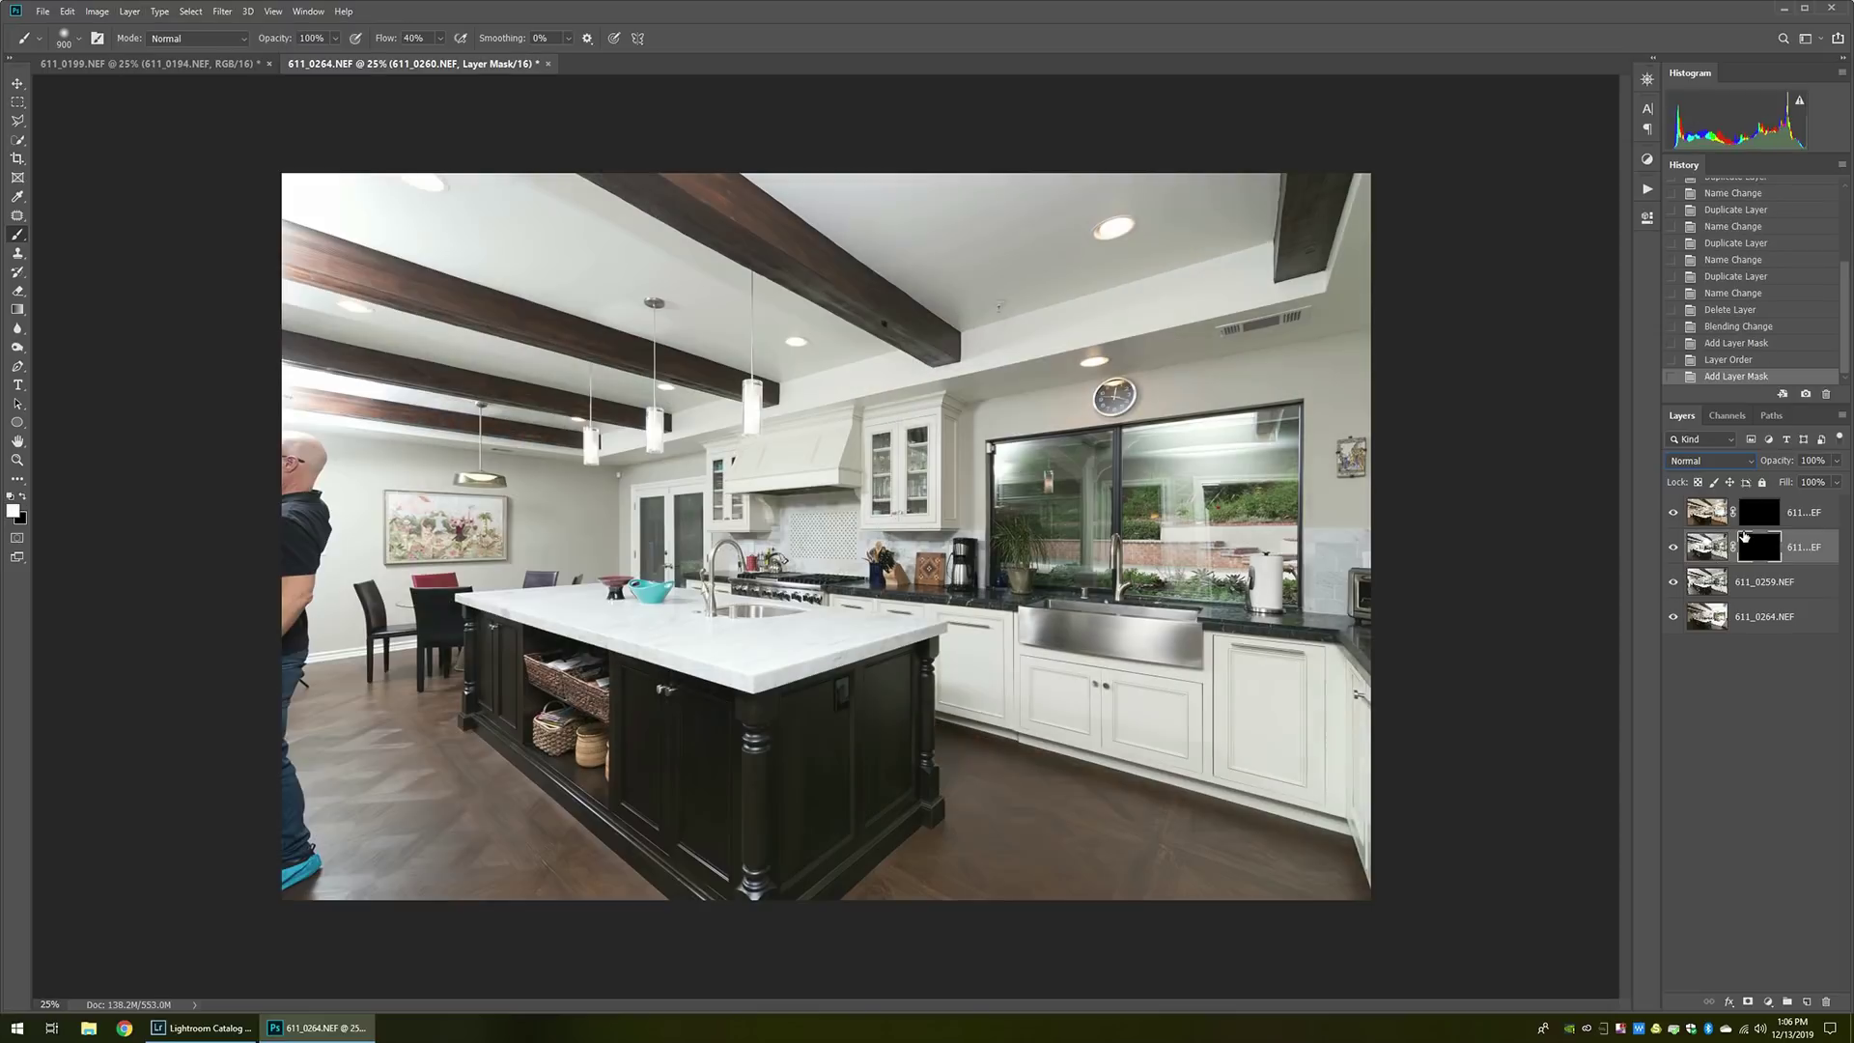
Paint white on the 611_0260 layer mask with a much larger brush over the wall, ceiling beams and floor on the kitchen's left side.
key("bracketright")
key("bracketright")
key("bracketright")
key("bracketright")
key("bracketright")
key("bracketright")
key("bracketright")
key("bracketright")
key("bracketright")
key("bracketright")
mouse_move(289, 414)
left_mouse_down()
mouse_move(269, 476)
mouse_move(269, 786)
mouse_move(281, 310)
left_mouse_up()
mouse_move(334, 213)
left_mouse_down()
mouse_move(406, 248)
mouse_move(641, 241)
mouse_move(600, 290)
left_mouse_up()
left_click_drag(579, 222, 502, 207)
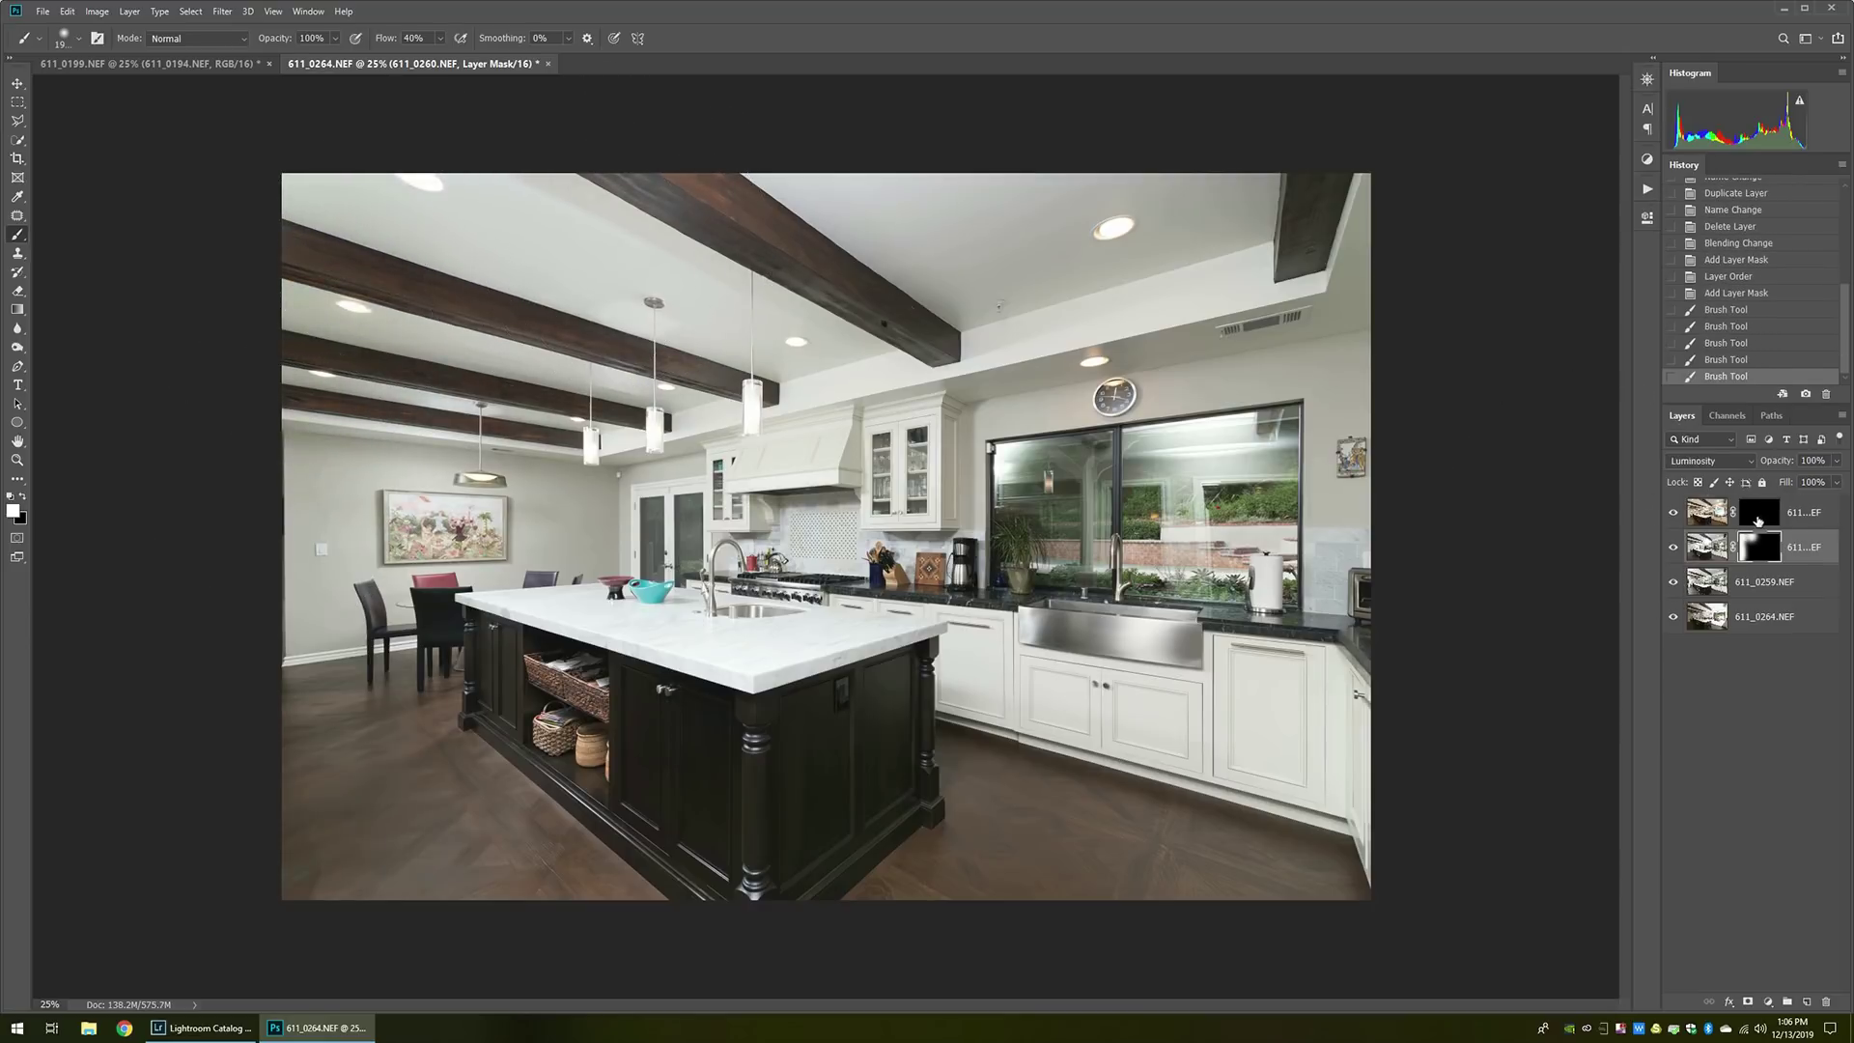
Paint white on the 611_0255 layer mask with a slightly larger brush over the ceiling, beams, island and sink cabinets.
left_click(1757, 521)
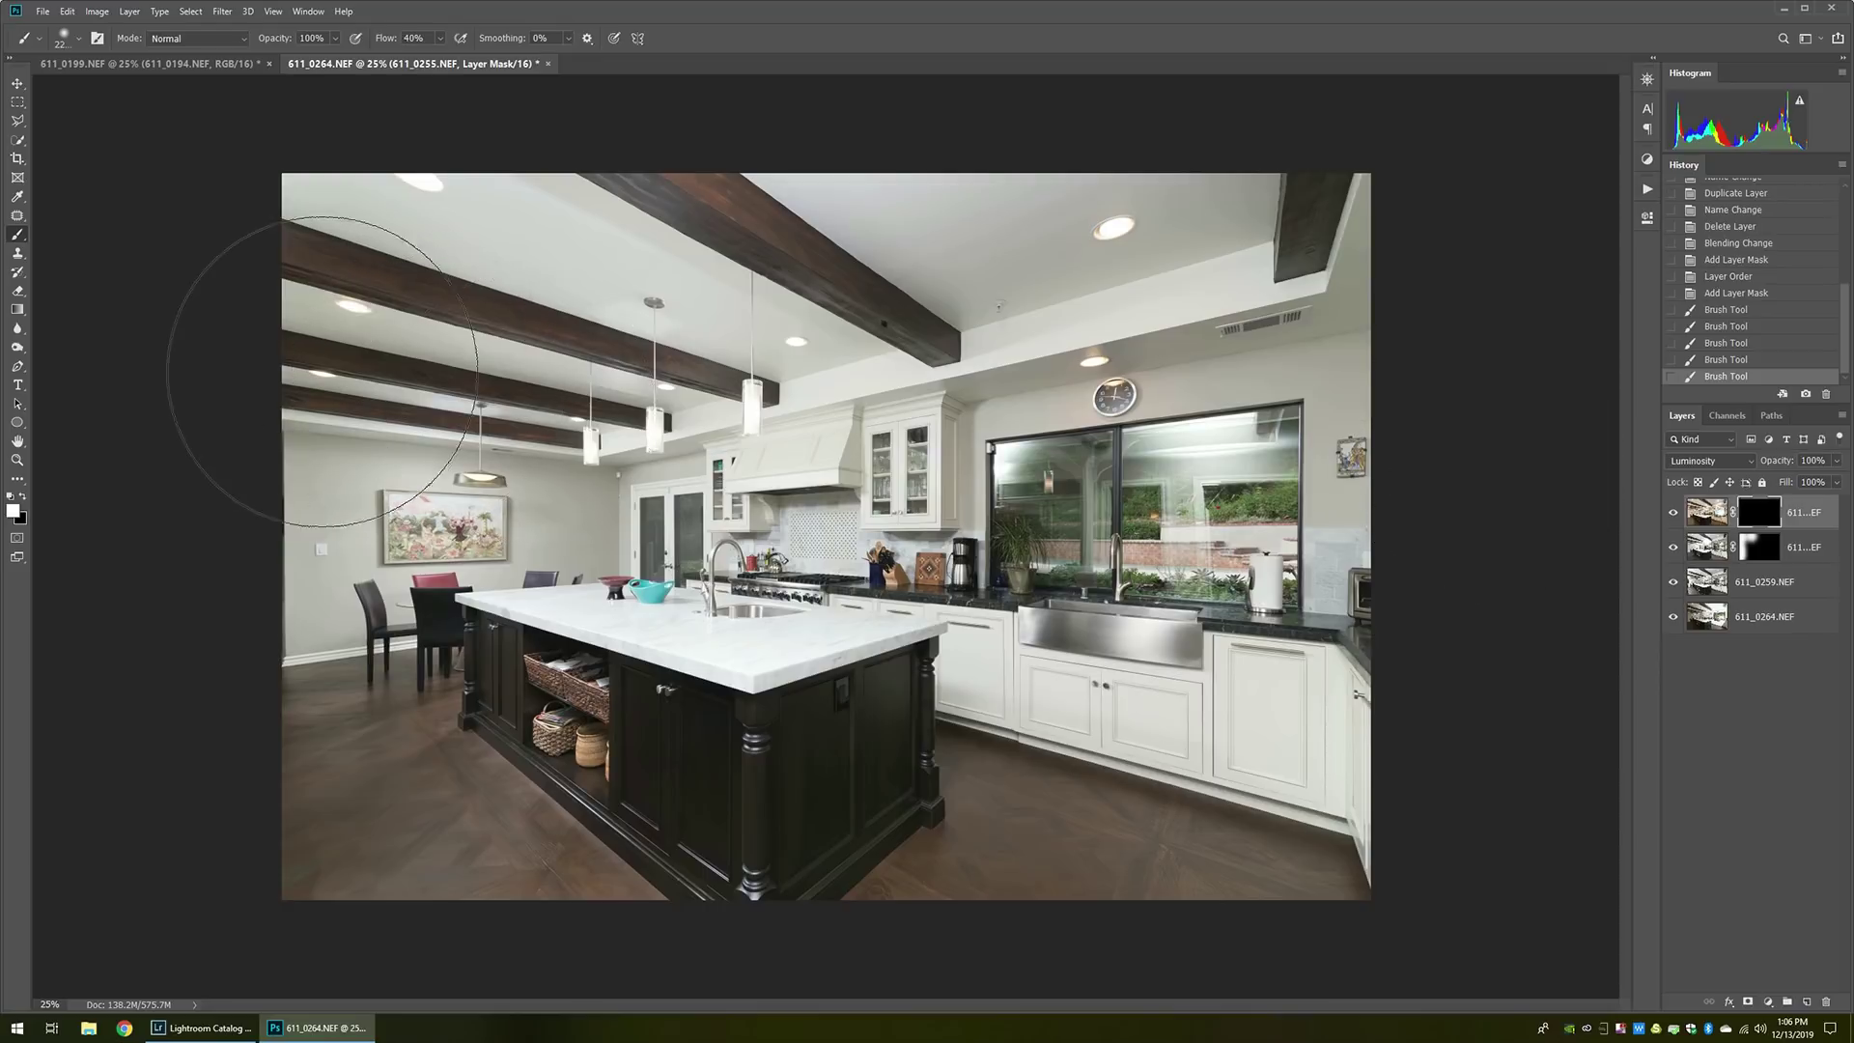
key("bracketright")
left_click_drag(623, 266, 1096, 186)
left_click_drag(1276, 217, 1197, 241)
left_click_drag(1159, 251, 1021, 286)
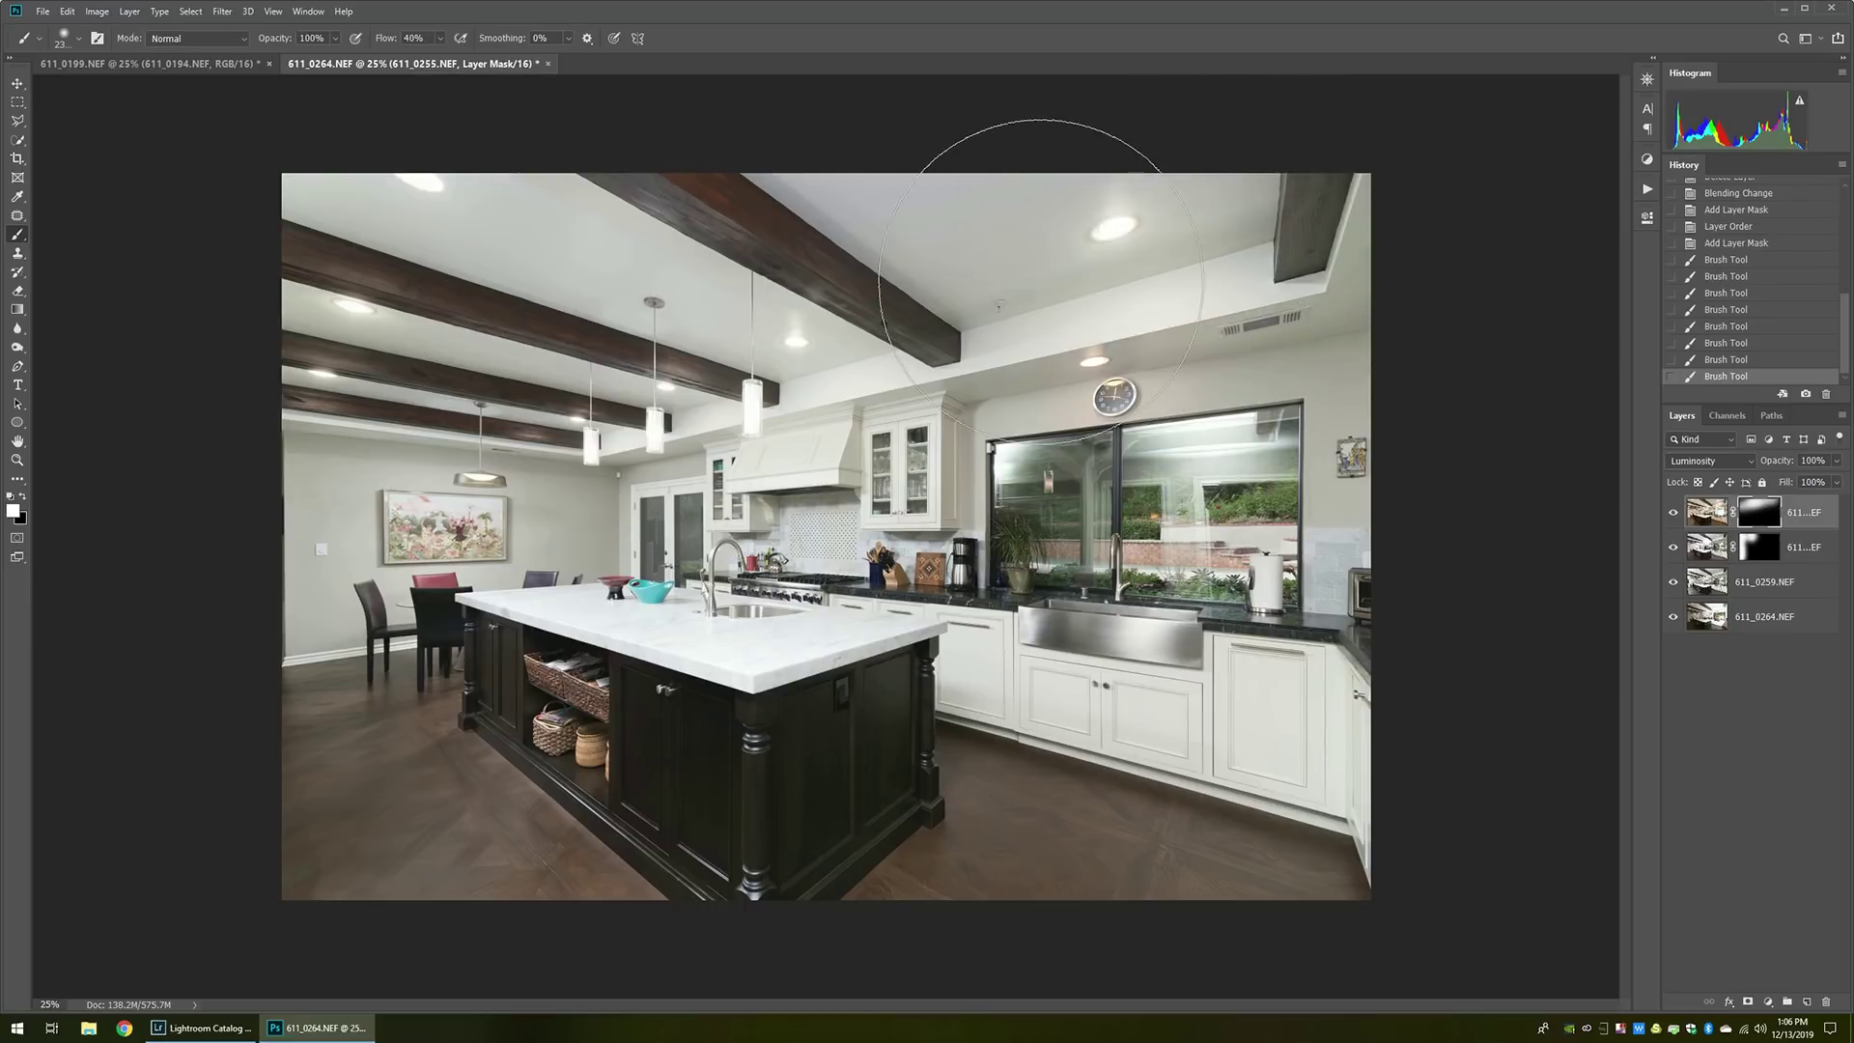
mouse_move(676, 705)
left_mouse_down()
mouse_move(966, 802)
mouse_move(1115, 710)
mouse_move(1284, 734)
mouse_move(1347, 787)
mouse_move(1159, 658)
left_mouse_up()
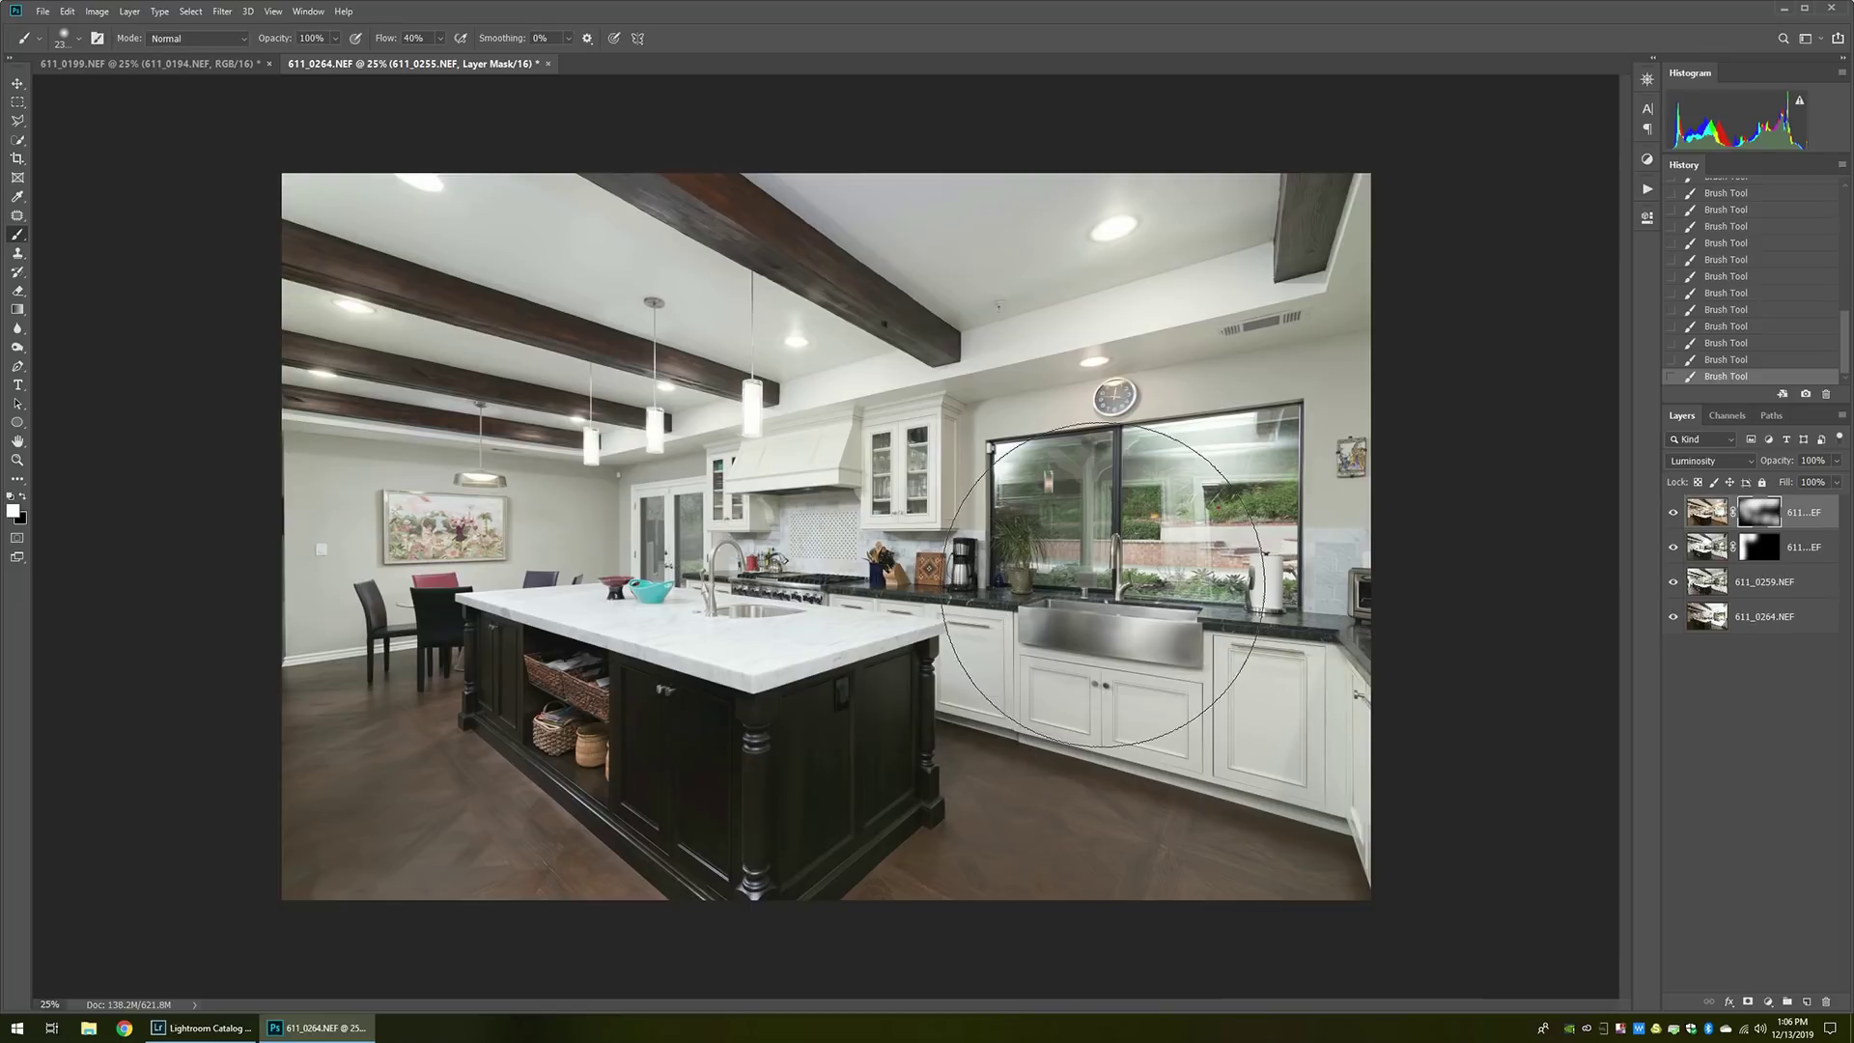
Paint white on the 611_0255 layer mask with a smaller brush across both panes of the window above the sink.
key("z")
left_click(1157, 522)
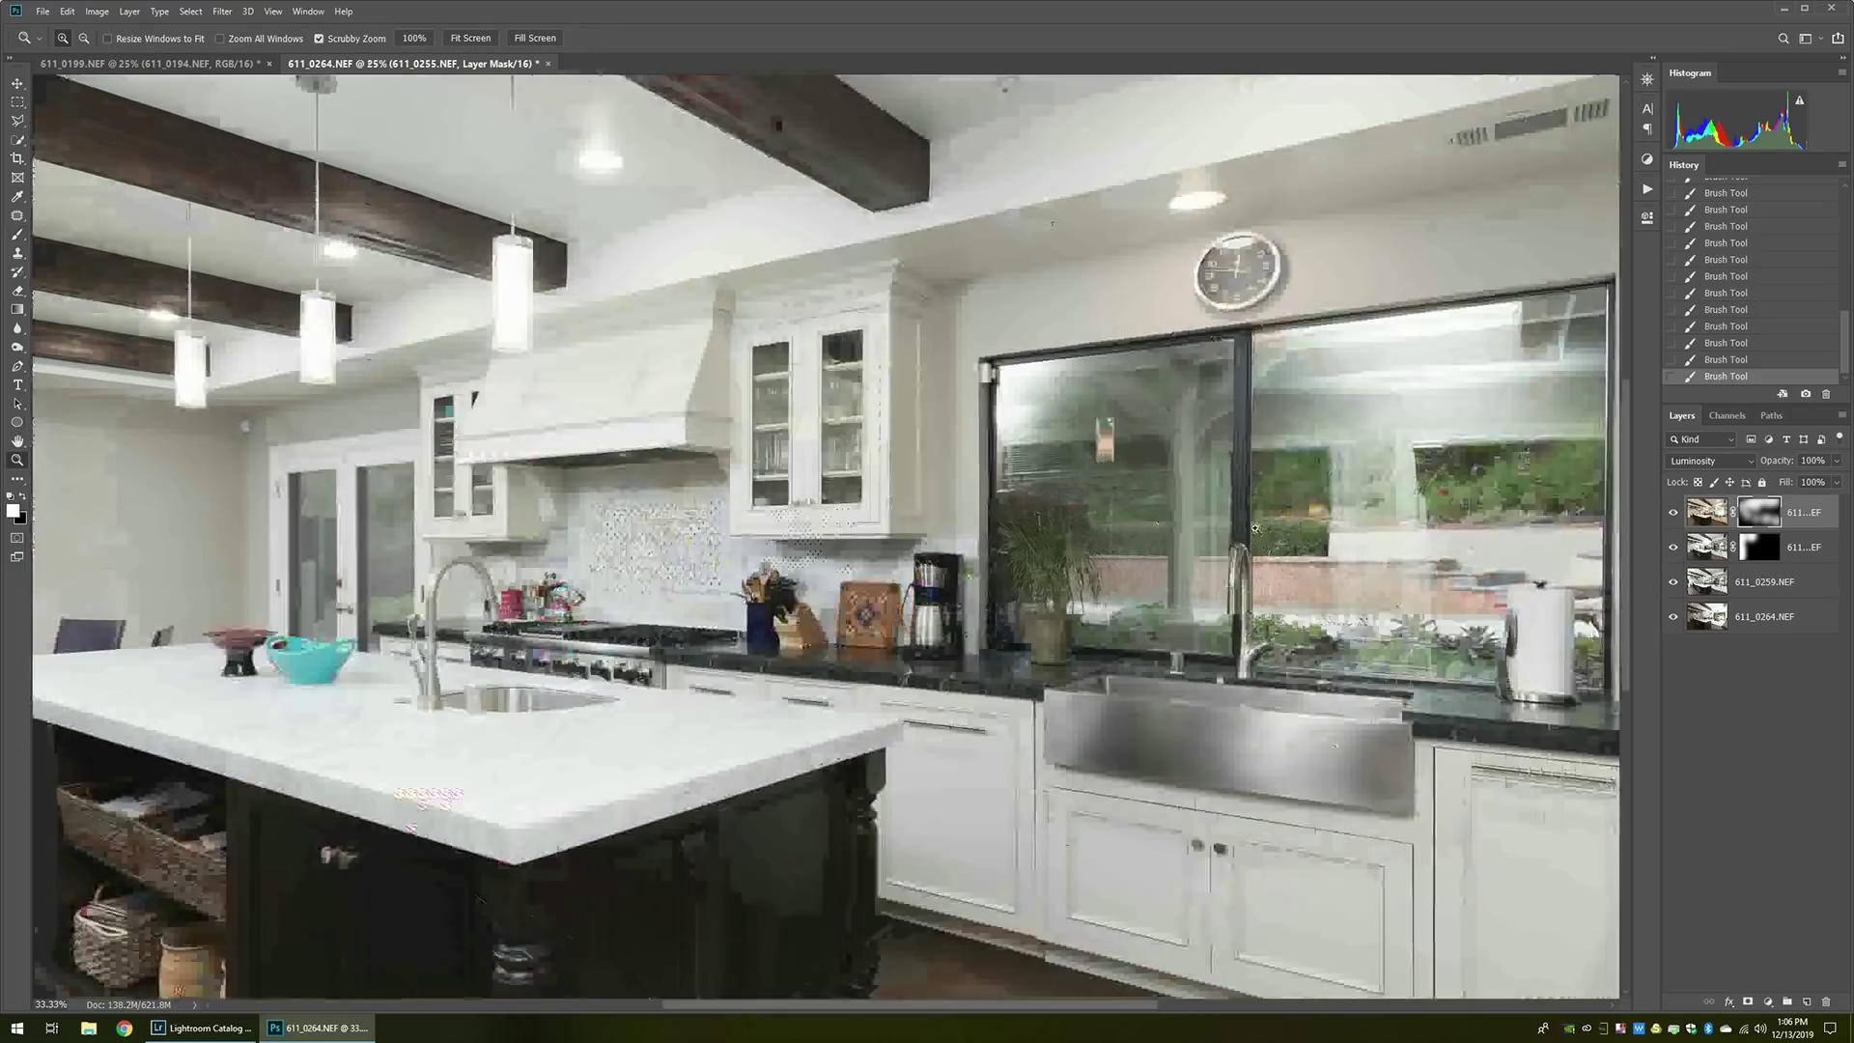
left_click_drag(1254, 553, 832, 419)
key("b")
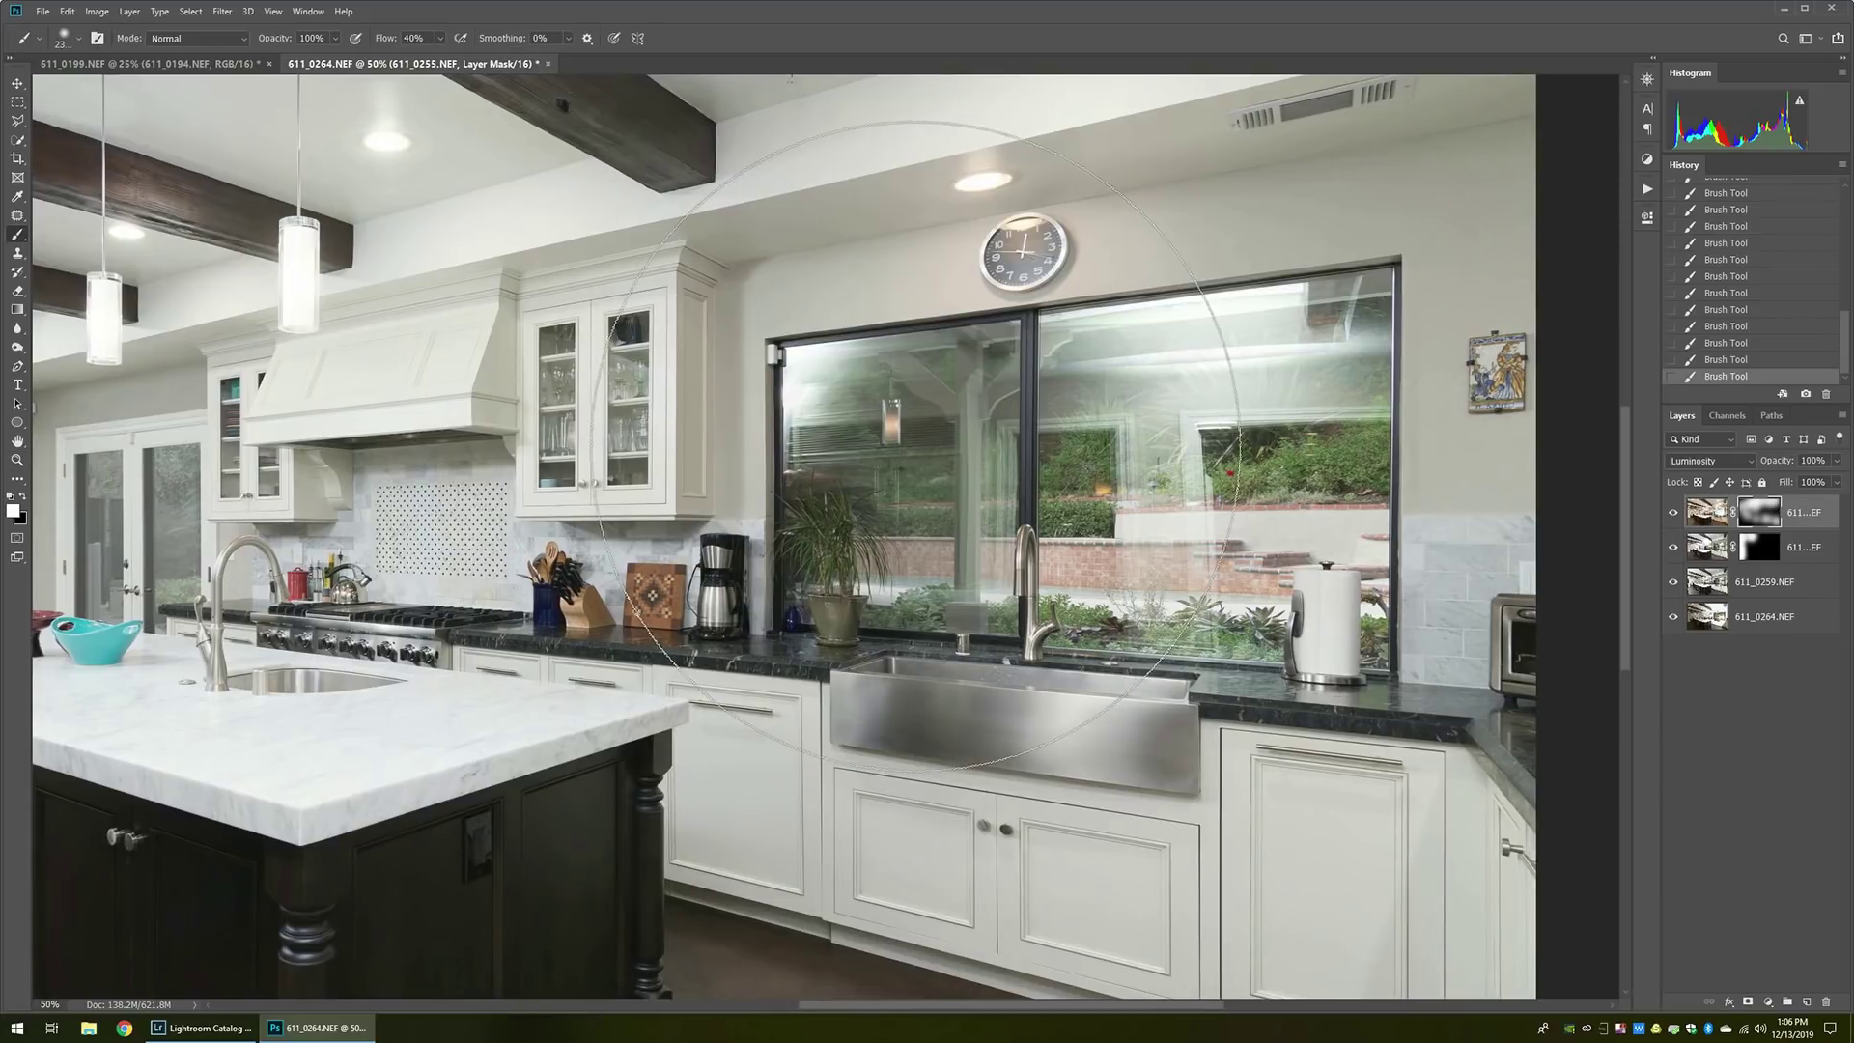
key("bracketleft")
key("bracketleft")
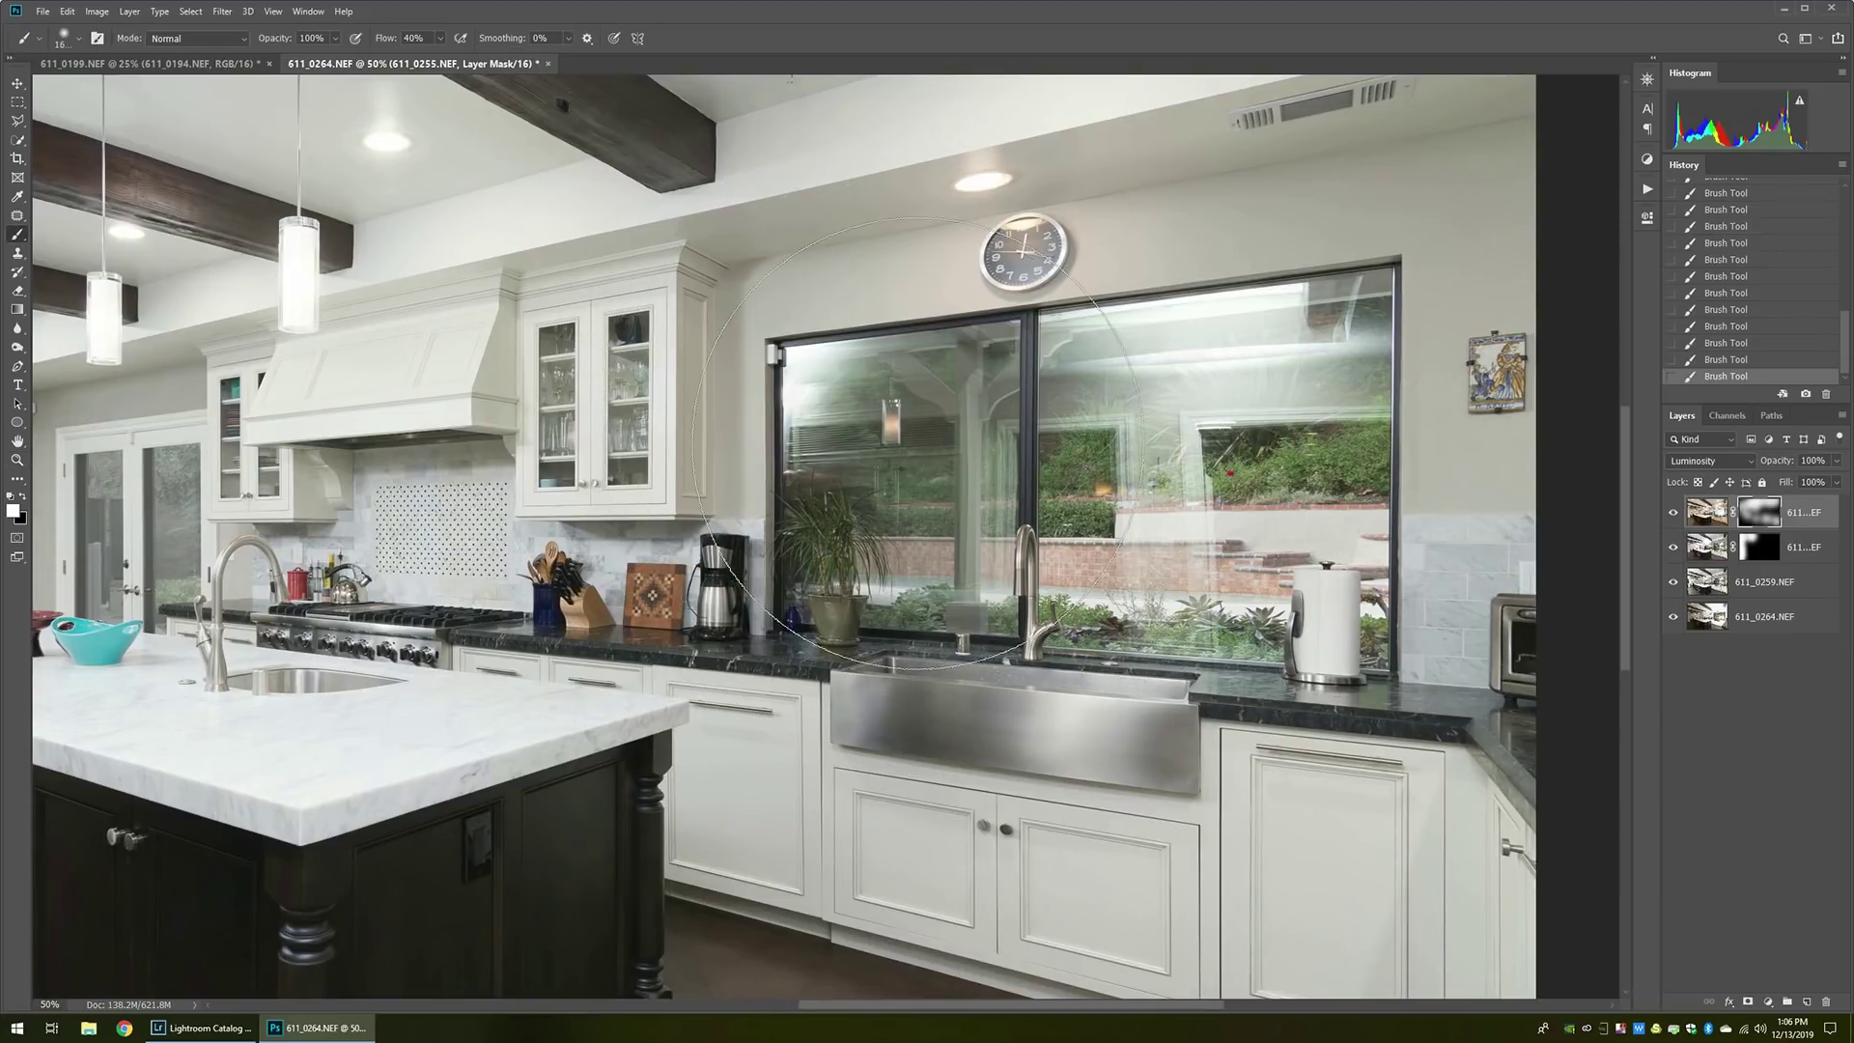
mouse_move(917, 422)
left_mouse_down()
mouse_move(847, 406)
mouse_move(1191, 387)
mouse_move(1275, 364)
mouse_move(1291, 386)
mouse_move(1290, 470)
mouse_move(1261, 528)
mouse_move(857, 550)
mouse_move(823, 492)
mouse_move(829, 420)
mouse_move(1286, 350)
mouse_move(1323, 406)
left_mouse_up()
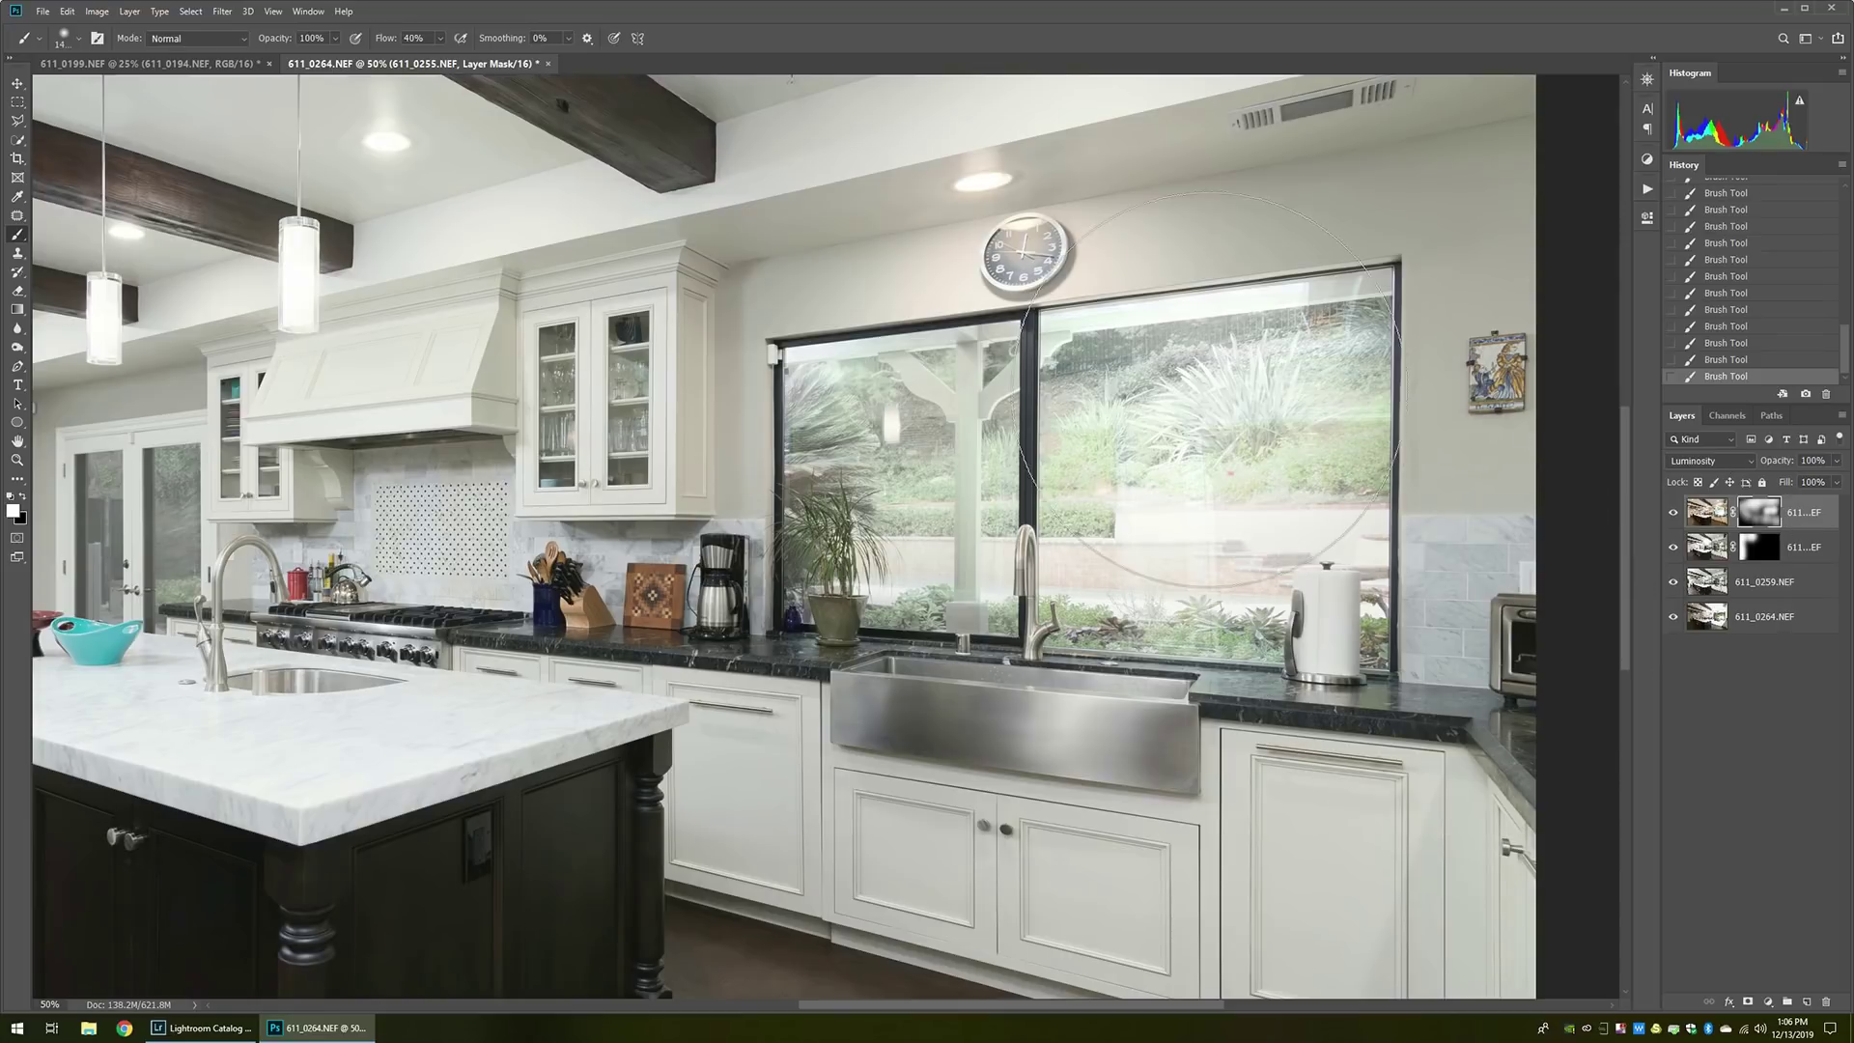
Erase part of the 611_0255 layer mask around the wall clock and the window's upper edge with a 900-pixel eraser.
key("e")
key("bracketleft")
key("bracketleft")
key("bracketleft")
key("bracketleft")
key("bracketleft")
key("bracketleft")
key("bracketleft")
key("bracketleft")
key("bracketleft")
key("bracketleft")
key("bracketleft")
left_click(1001, 207)
mouse_move(1001, 207)
left_mouse_down()
mouse_move(1068, 266)
mouse_move(1124, 327)
left_mouse_up()
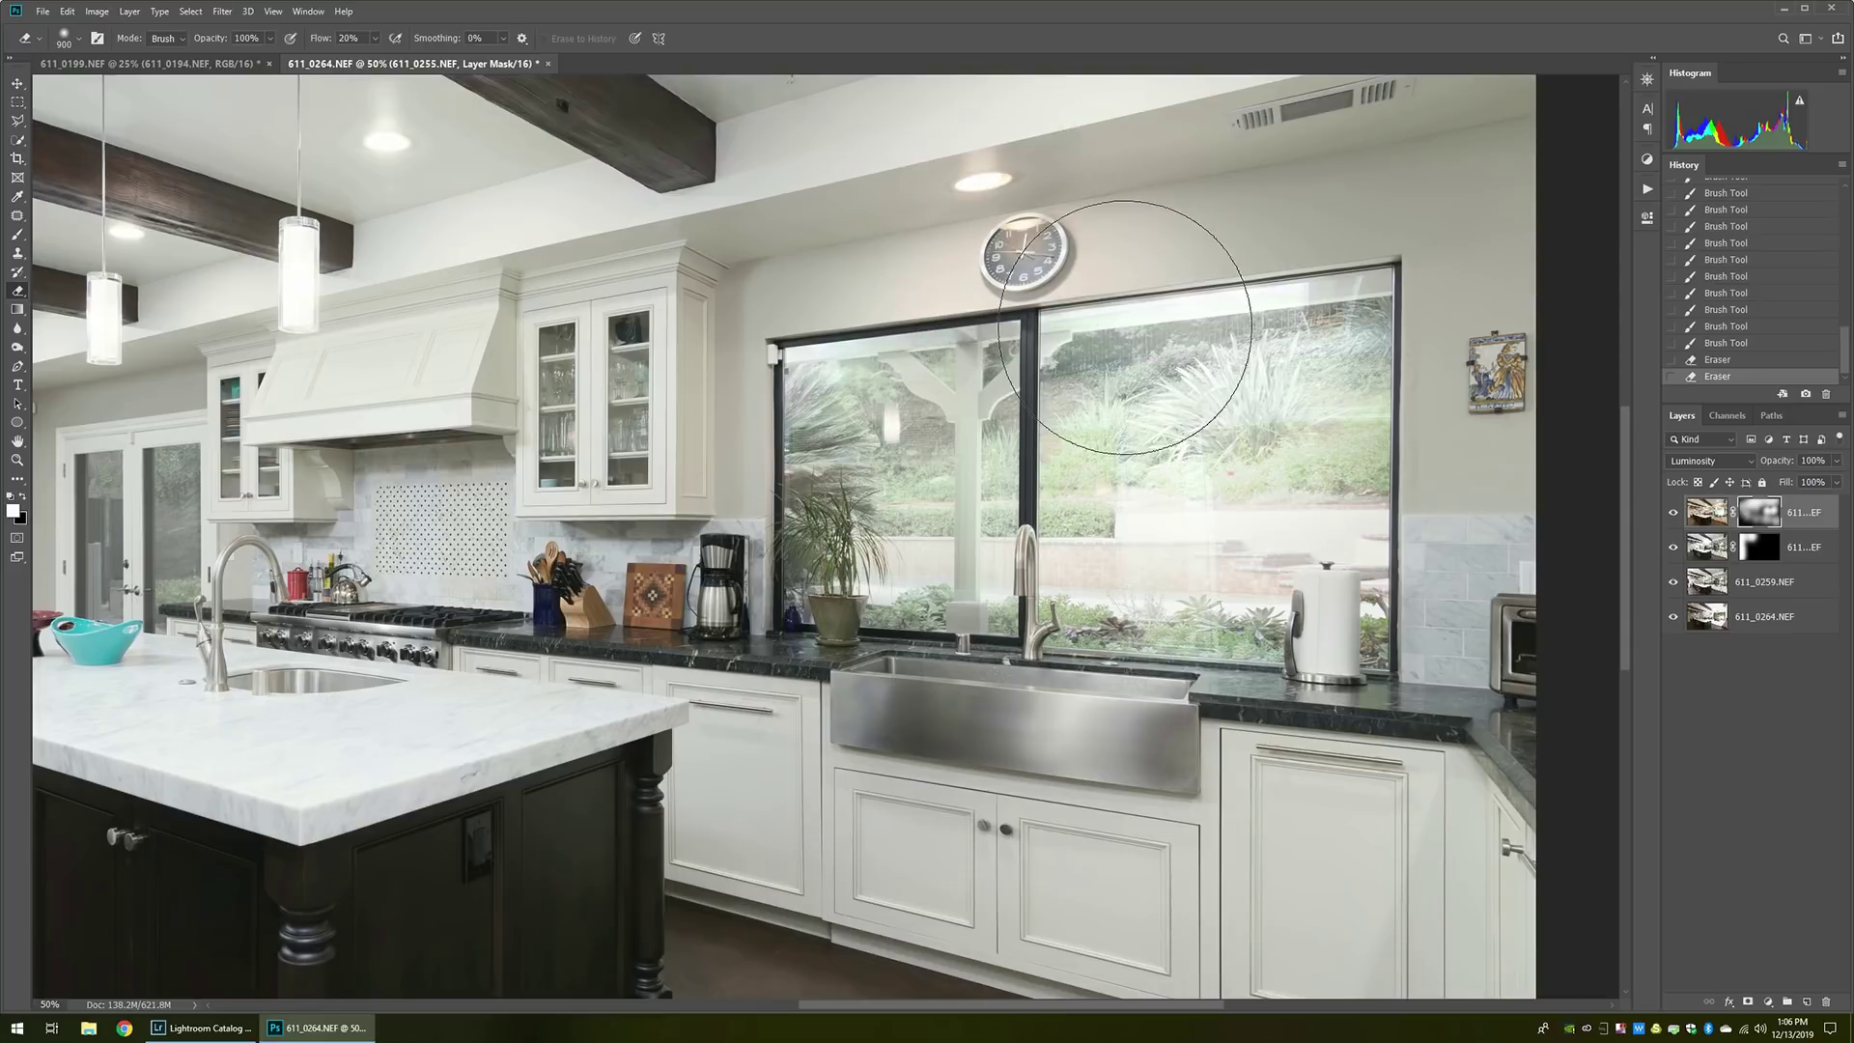
Move the 611_0264 layer to the top of the stack, set it to Darken, and give it a mask that hides everything.
left_click(1743, 626)
left_click_drag(1741, 624, 1732, 510)
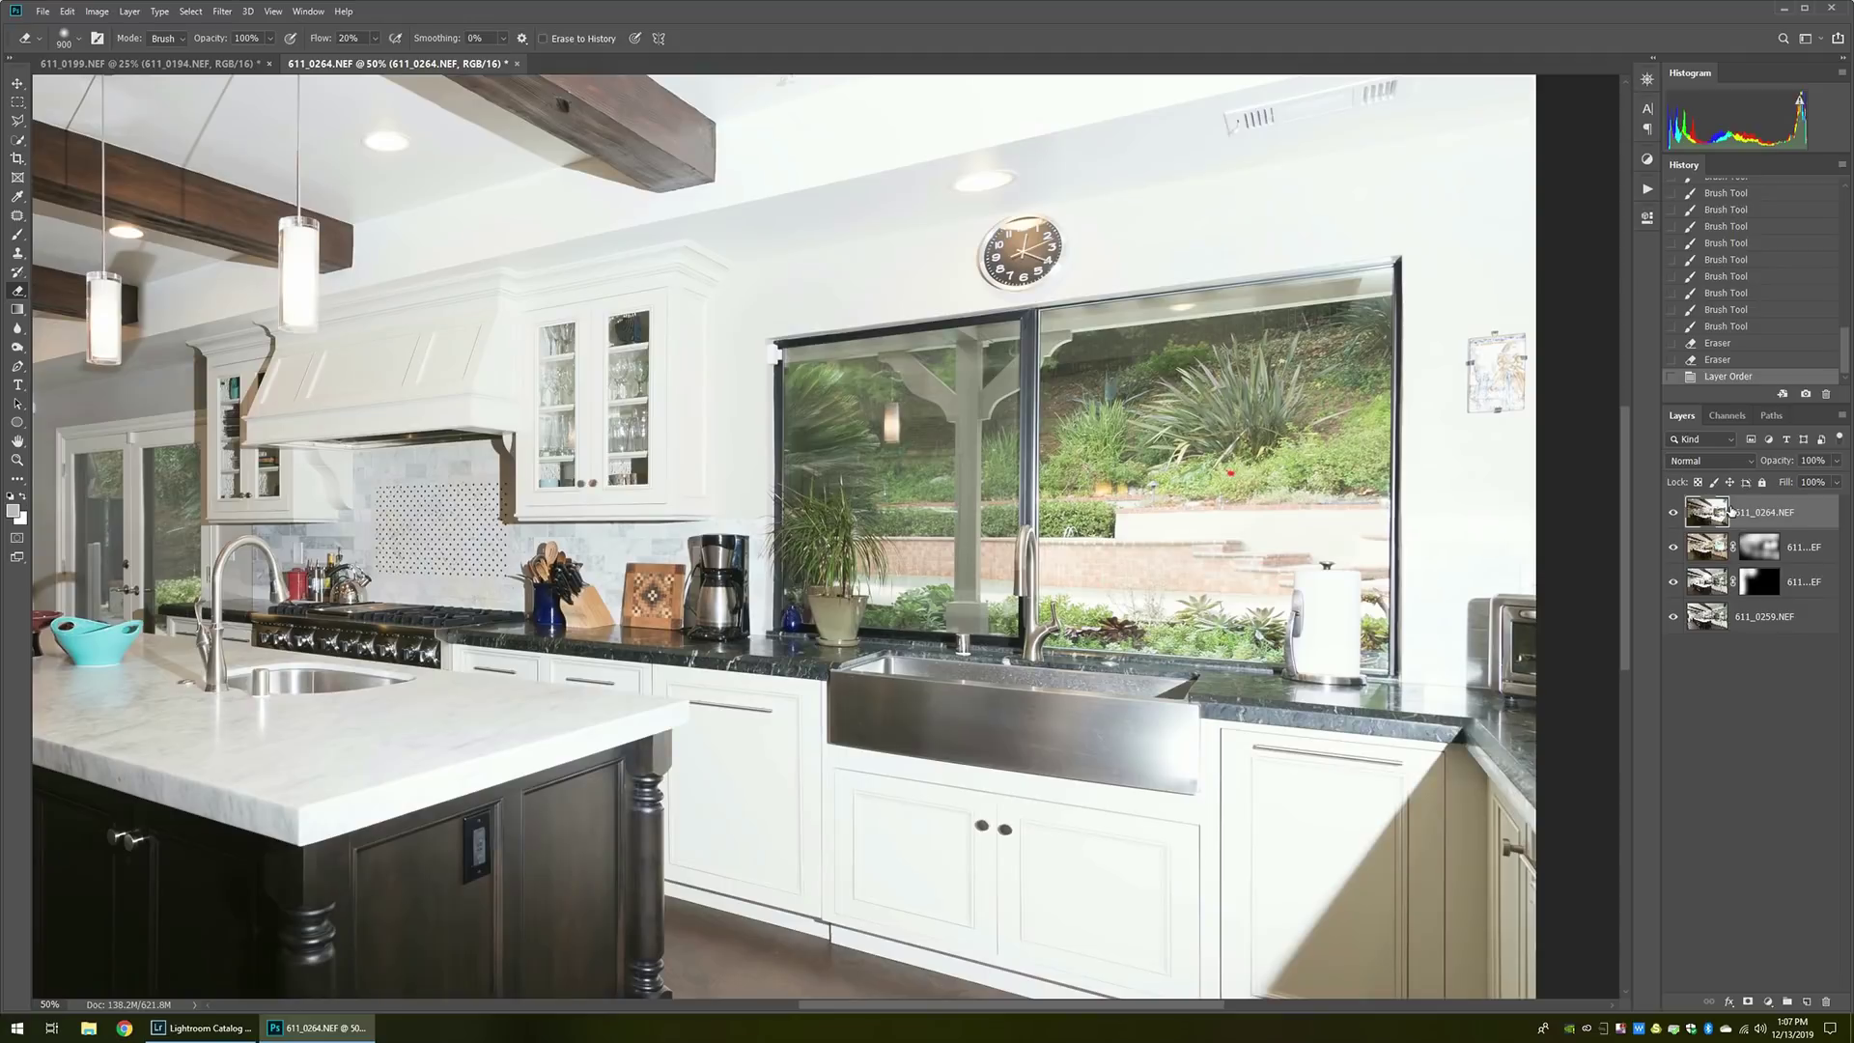
left_click(1699, 461)
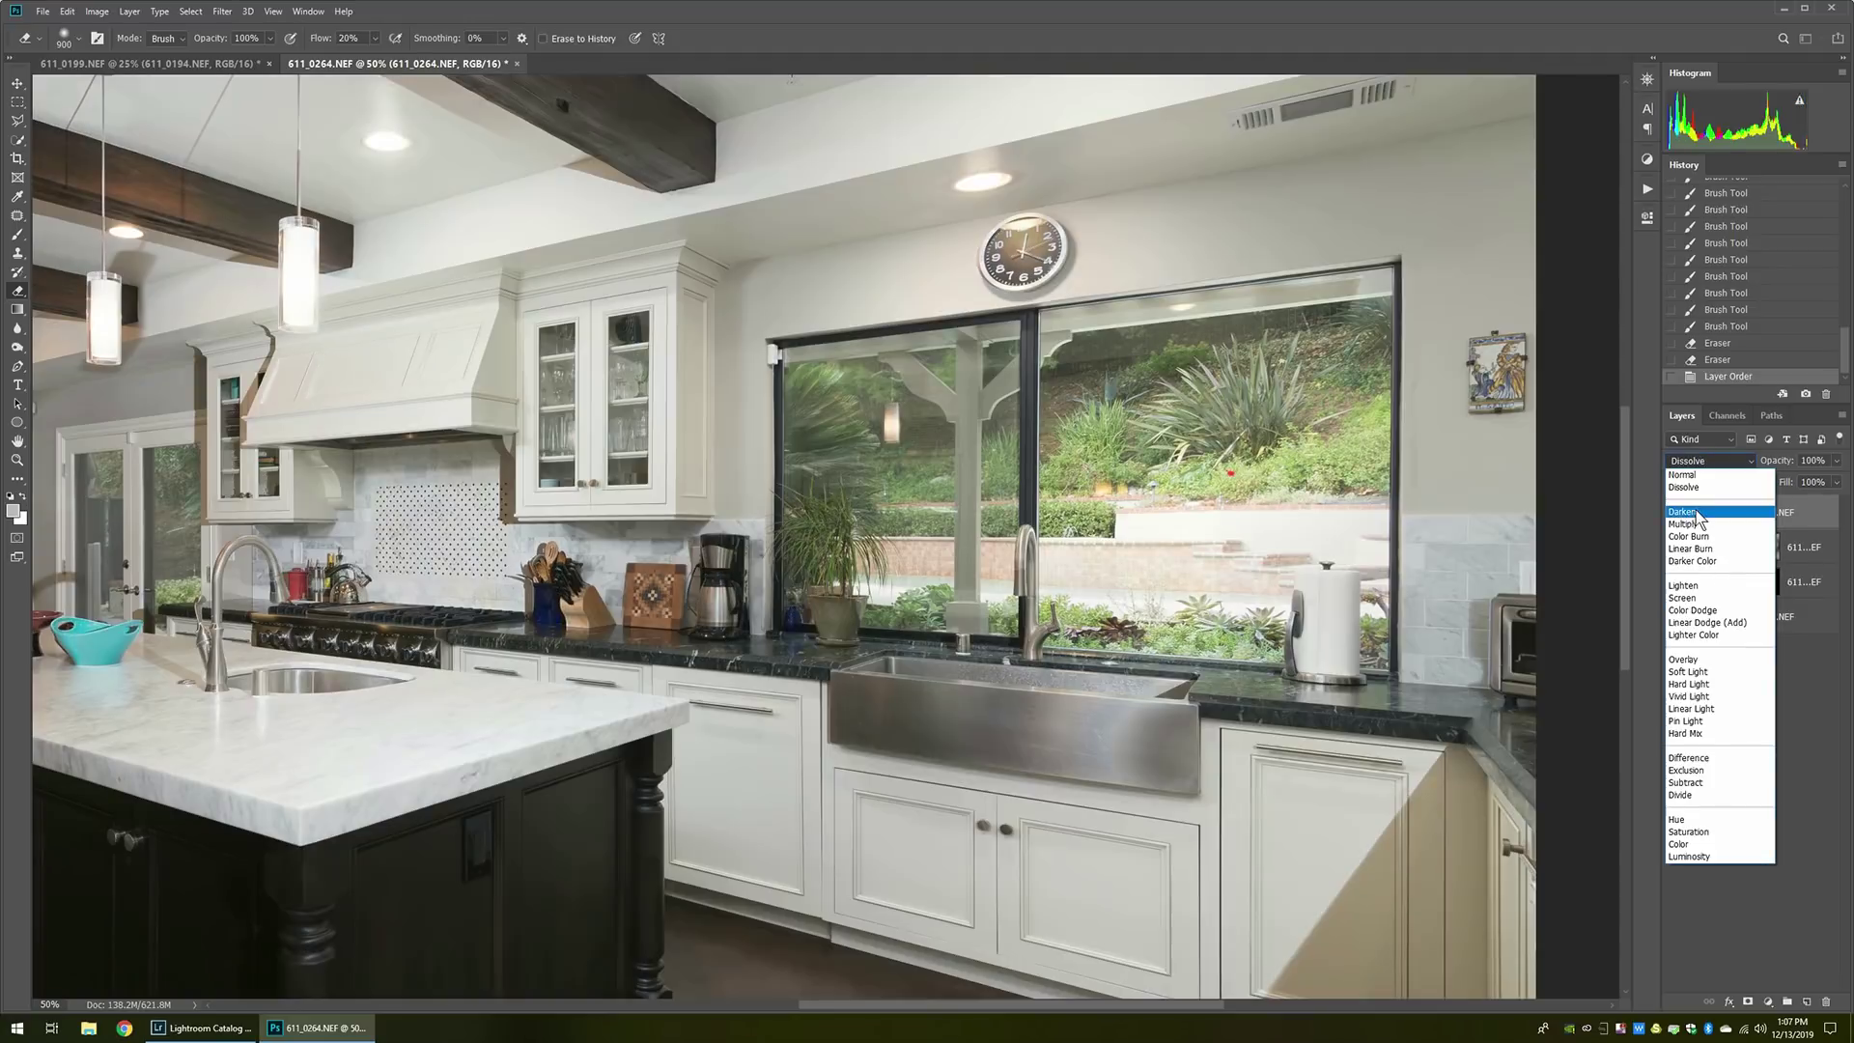
left_click(1697, 512)
key("alt+l")
key("m")
key("h")
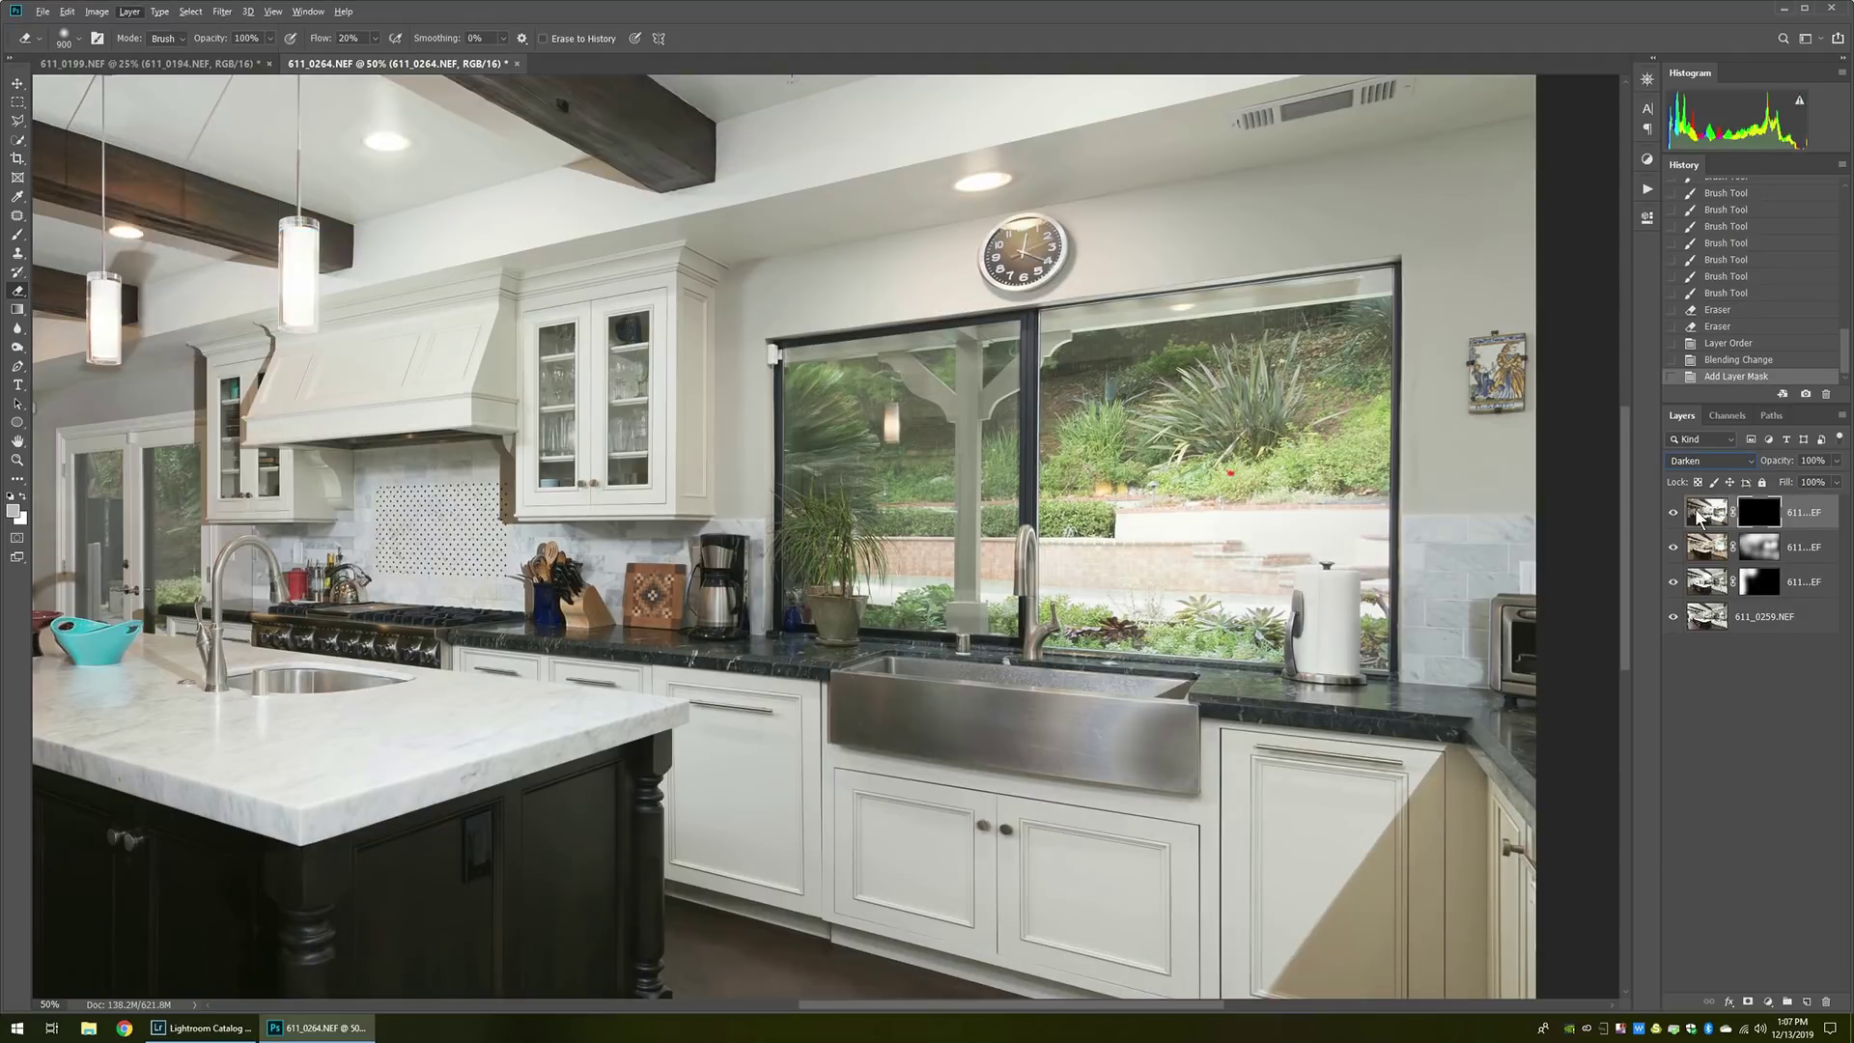
Paint white on the 611_0264 layer mask with a 300-pixel brush at 100% flow over the entire outdoor view in the window.
key("b")
key("bracketleft")
key("bracketleft")
key("bracketleft")
key("bracketleft")
key("bracketleft")
key("bracketleft")
key("bracketleft")
key("bracketleft")
key("bracketleft")
key("bracketleft")
mouse_move(990, 313)
left_mouse_down()
mouse_move(967, 558)
mouse_move(898, 449)
mouse_move(823, 526)
mouse_move(816, 425)
mouse_move(869, 580)
mouse_move(1282, 606)
mouse_move(1342, 425)
mouse_move(1344, 309)
mouse_move(1072, 353)
mouse_move(1255, 396)
mouse_move(1081, 444)
mouse_move(1215, 531)
left_mouse_up()
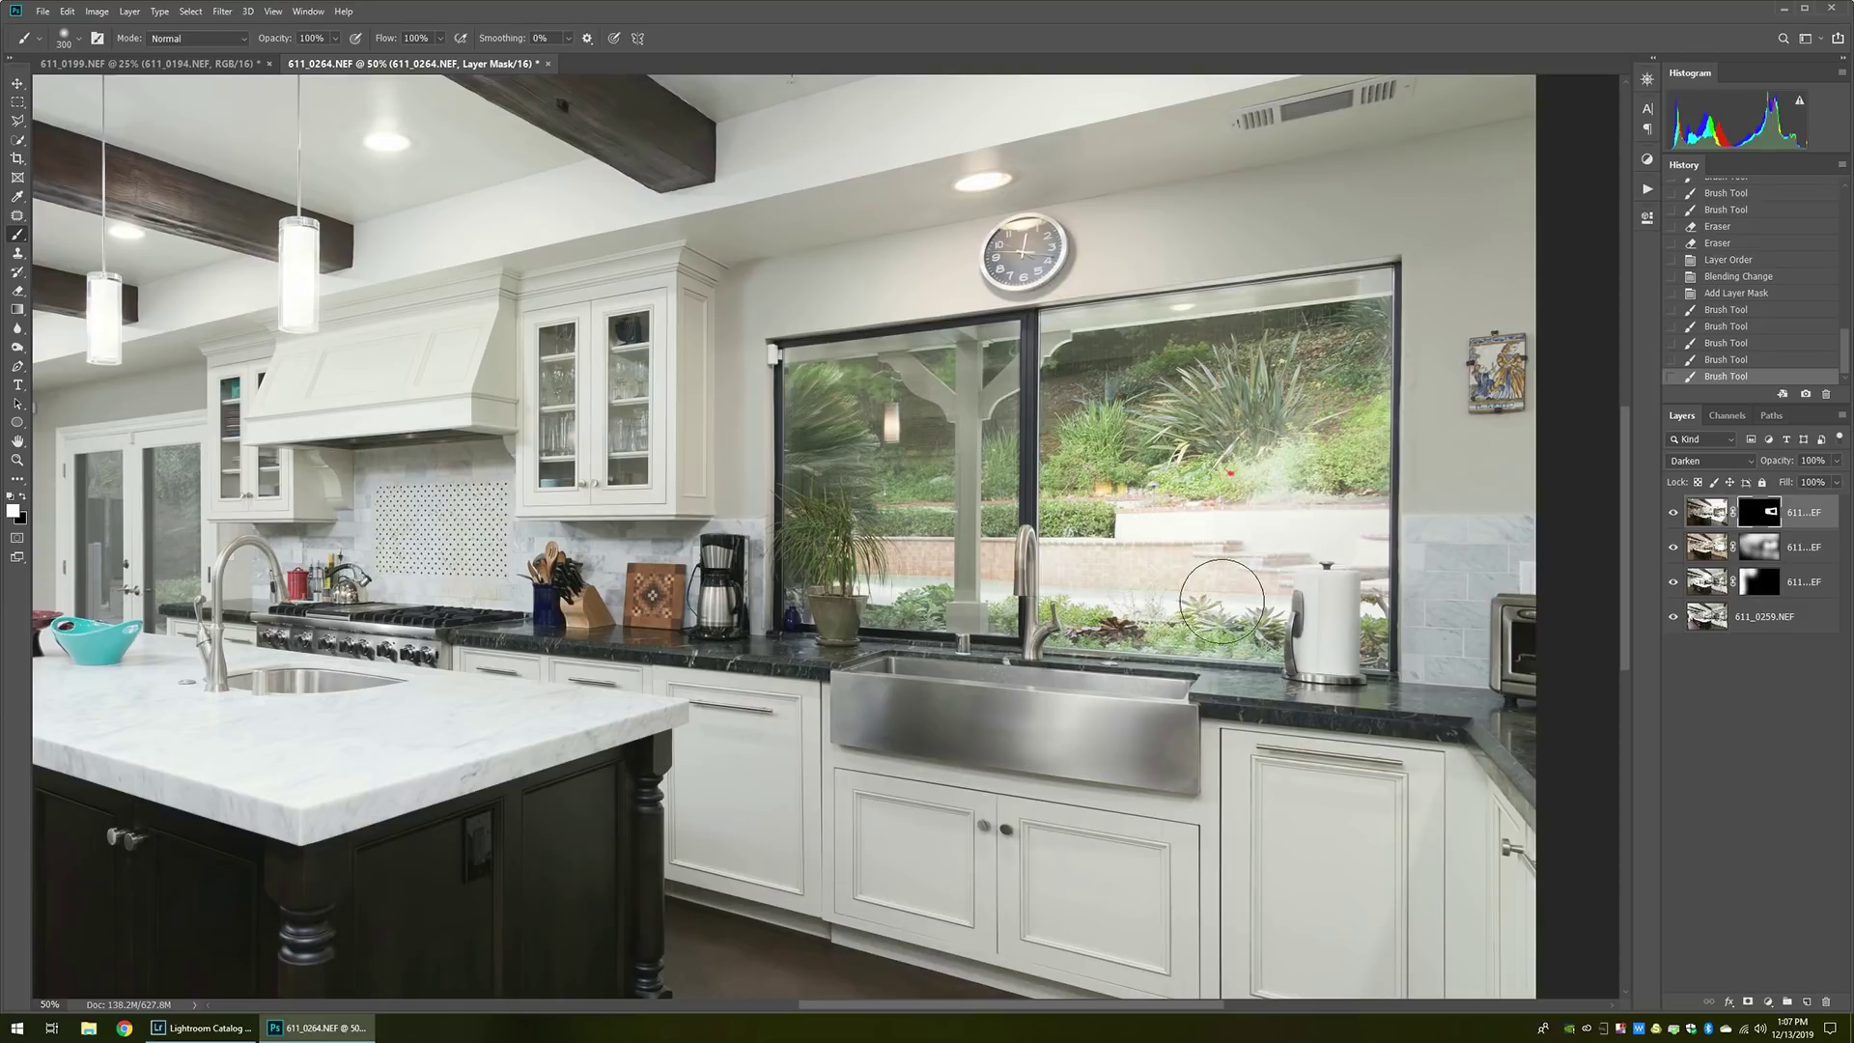
left_click(1317, 604)
mouse_move(1361, 314)
left_mouse_down()
mouse_move(1327, 480)
mouse_move(1251, 534)
left_mouse_up()
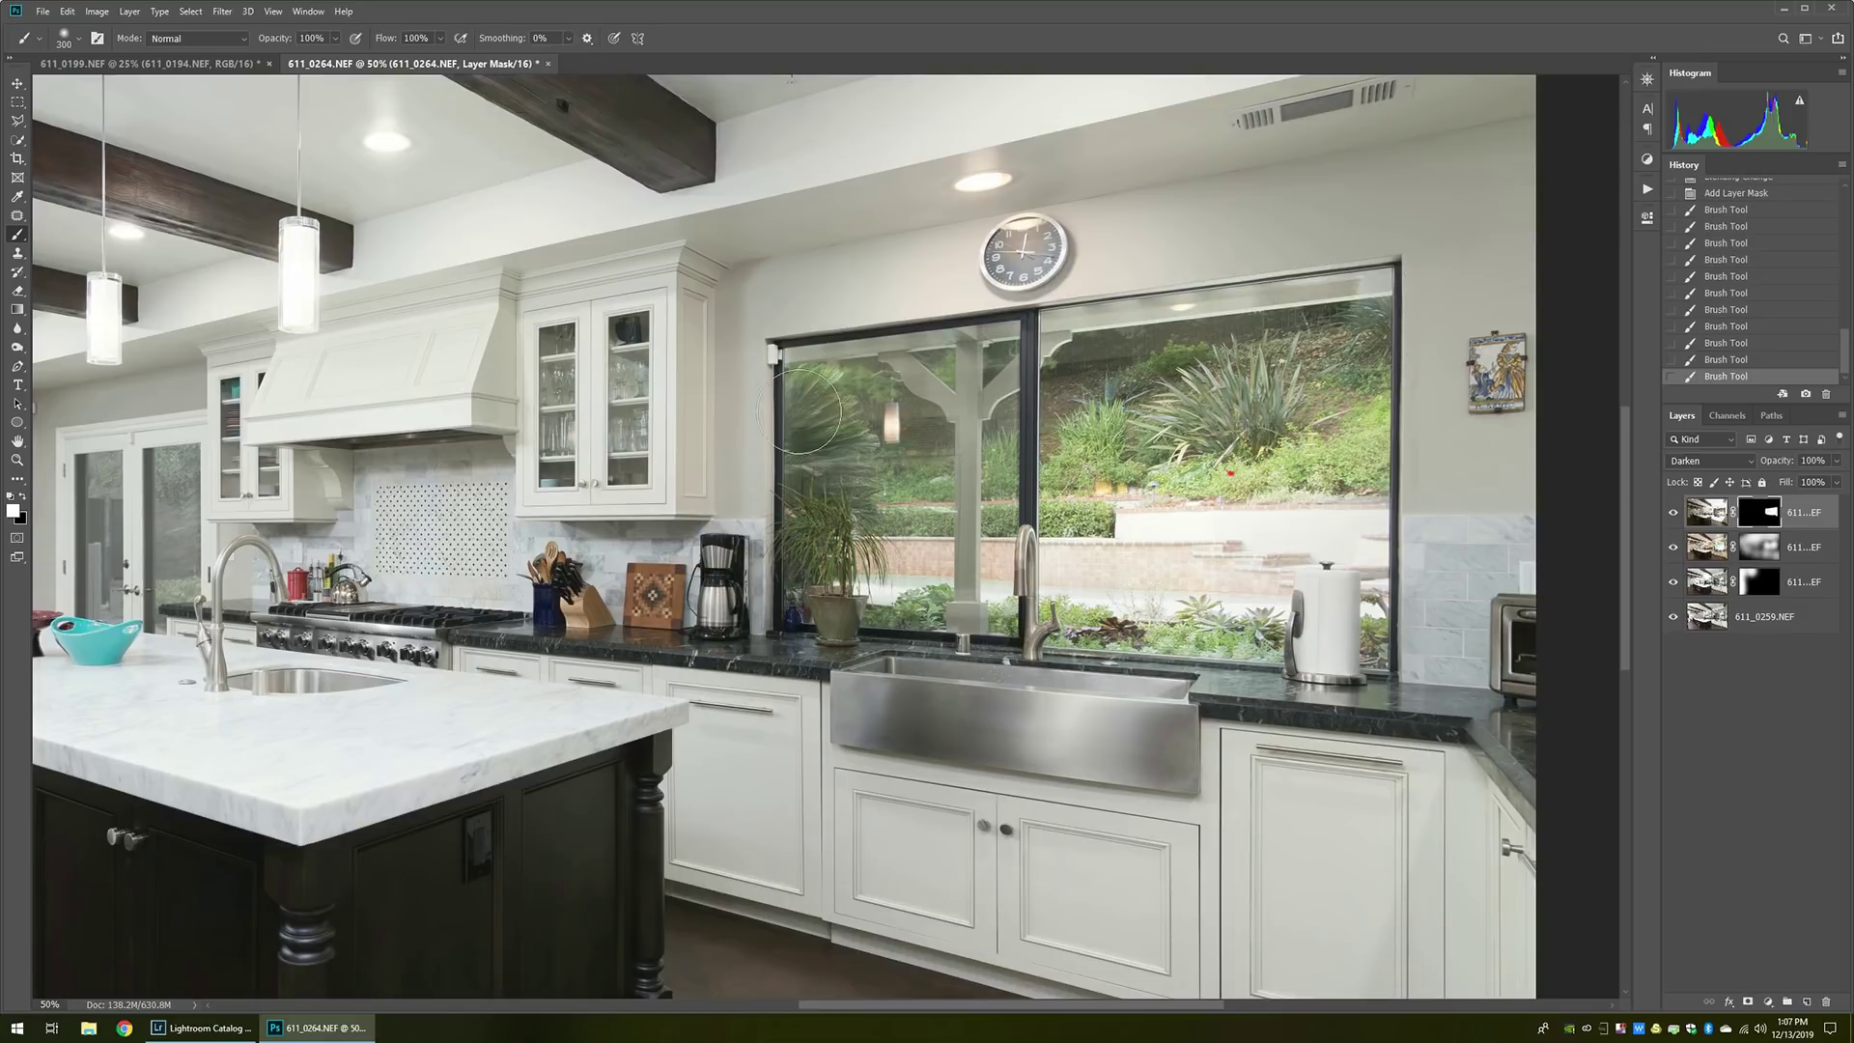
Paint white on the 611_0255 layer mask over the island's open basket shelves.
scroll(1062, 359, "down", 3)
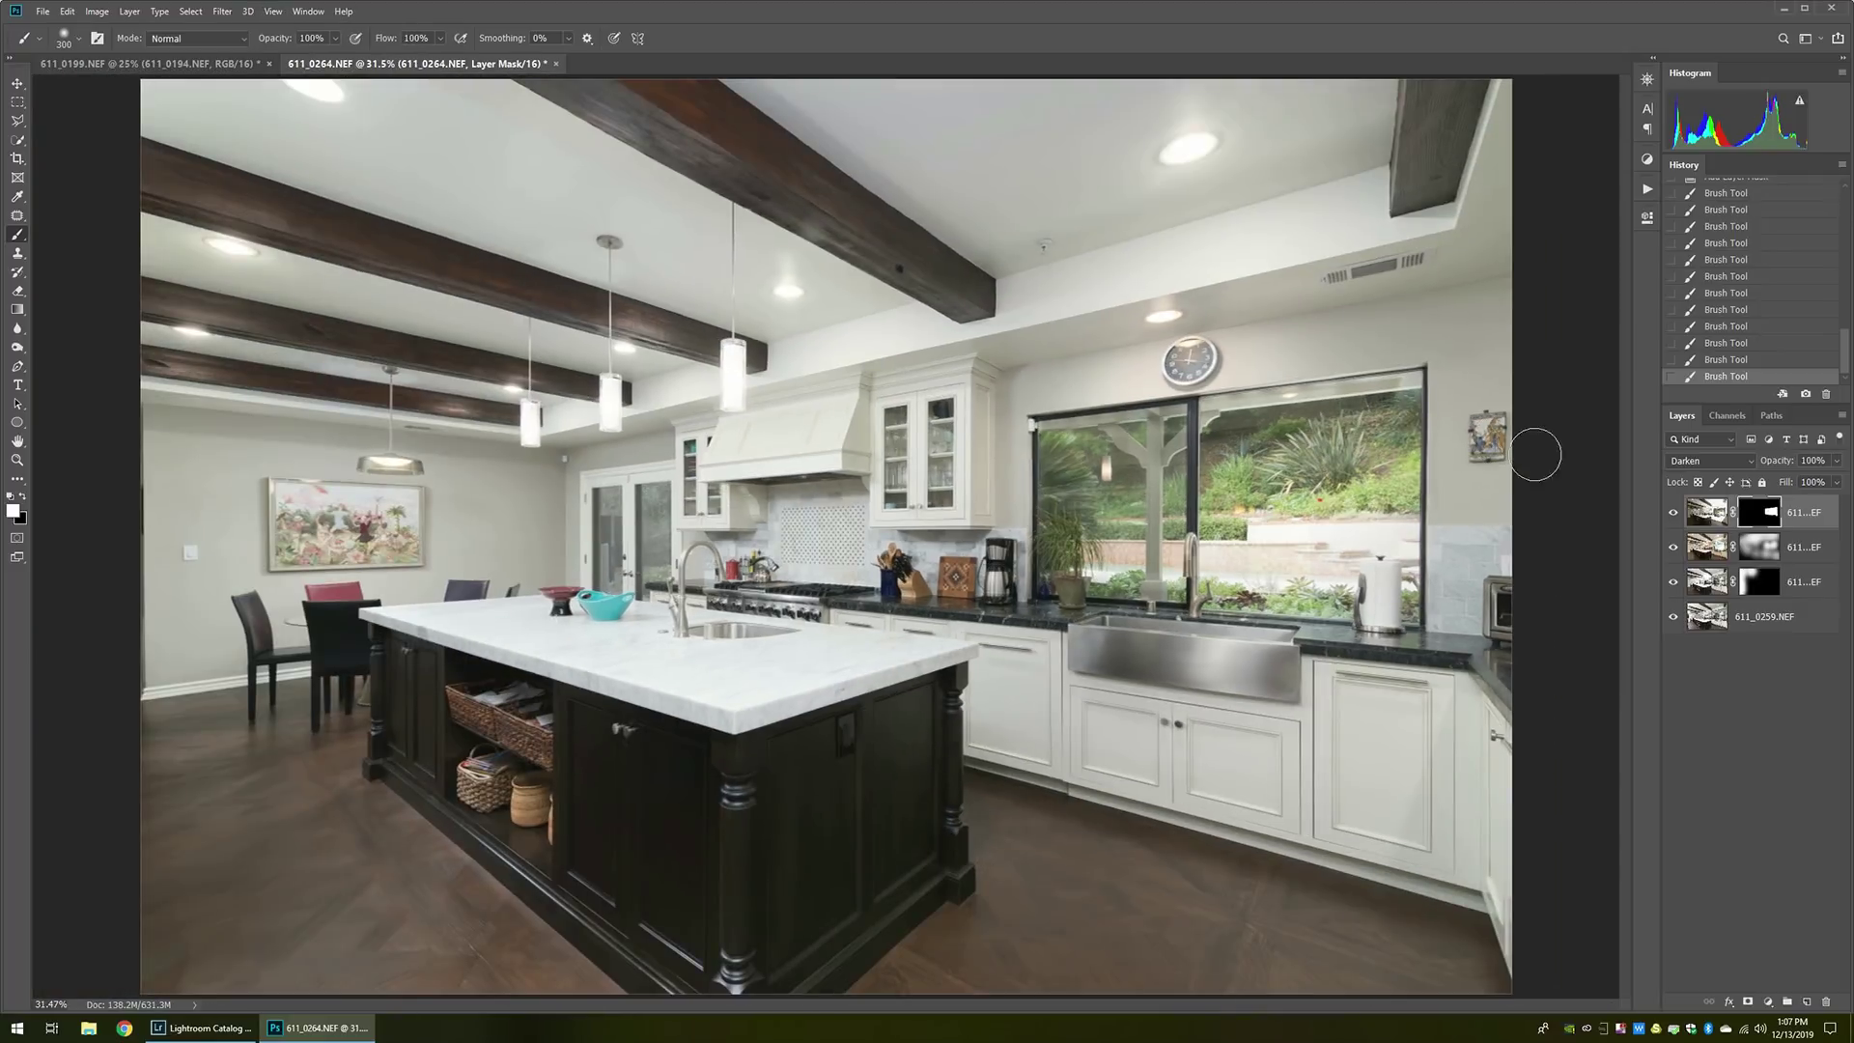
left_click(1779, 550)
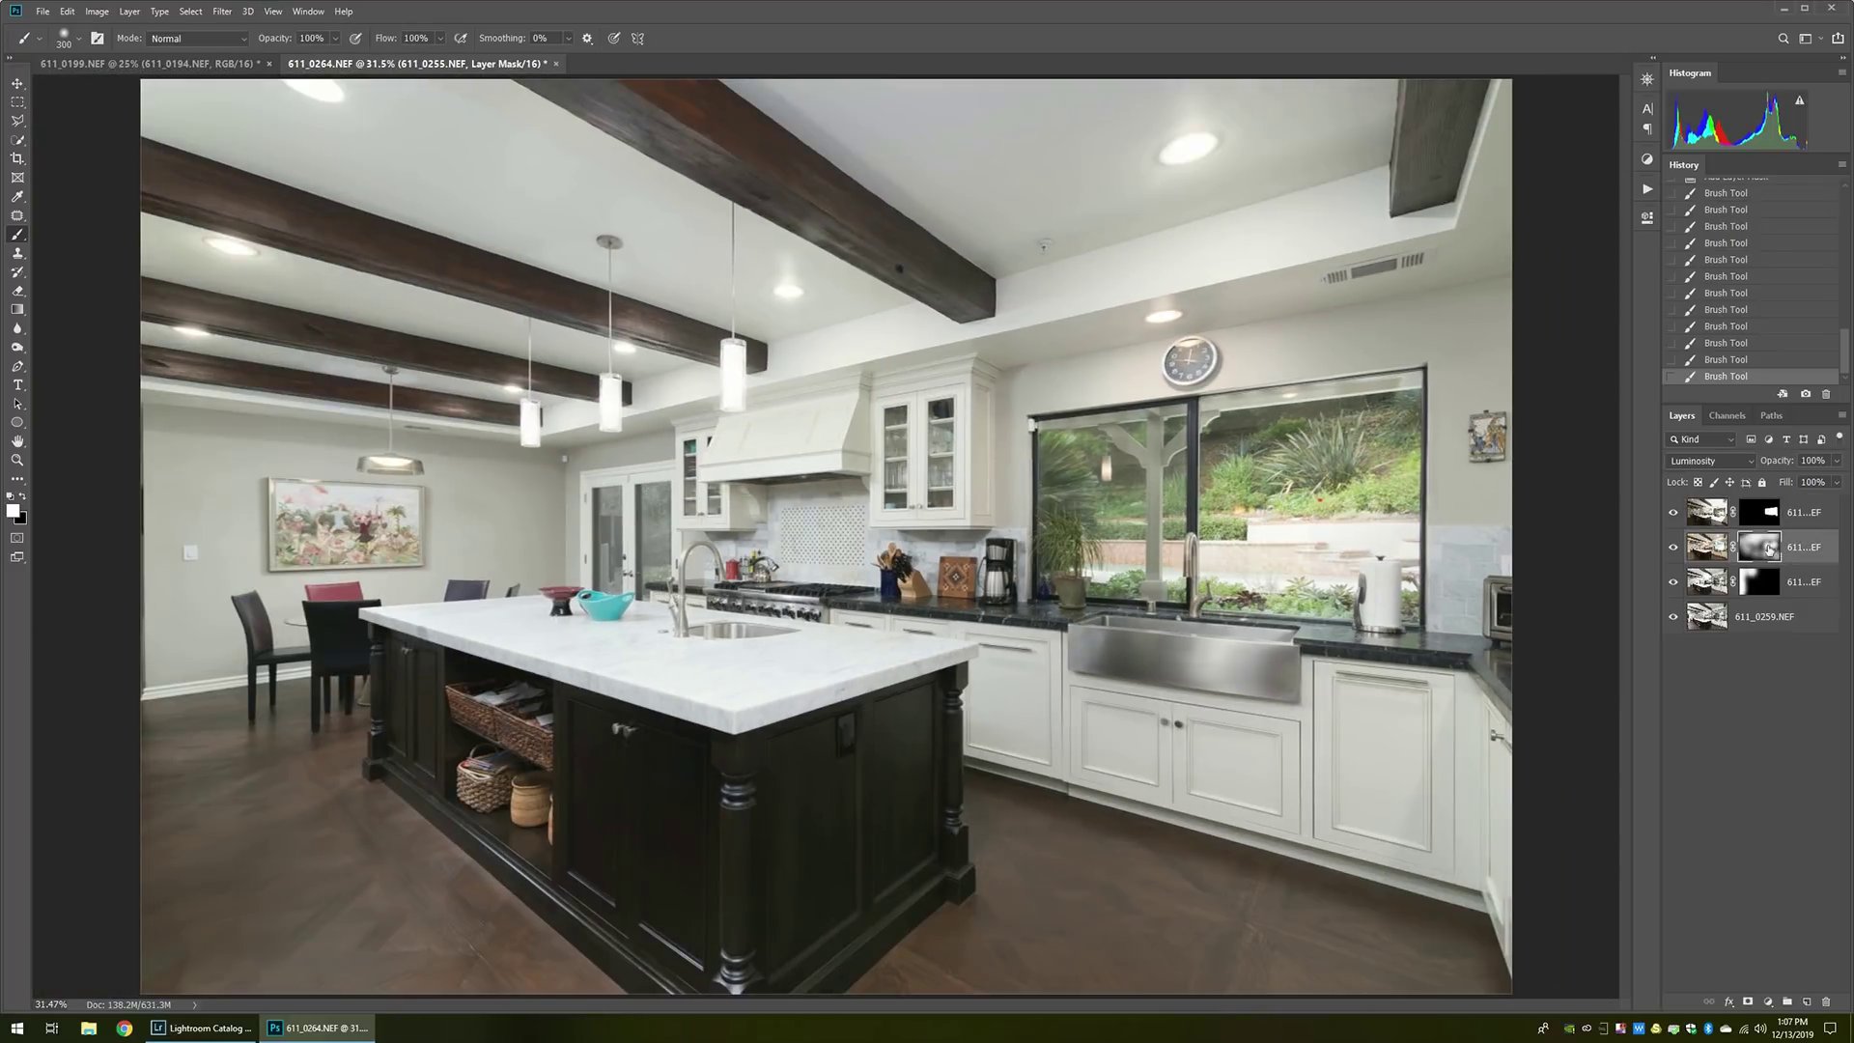
mouse_move(500, 659)
left_mouse_down()
mouse_move(676, 715)
mouse_move(850, 676)
mouse_move(898, 695)
mouse_move(672, 823)
mouse_move(496, 785)
left_mouse_up()
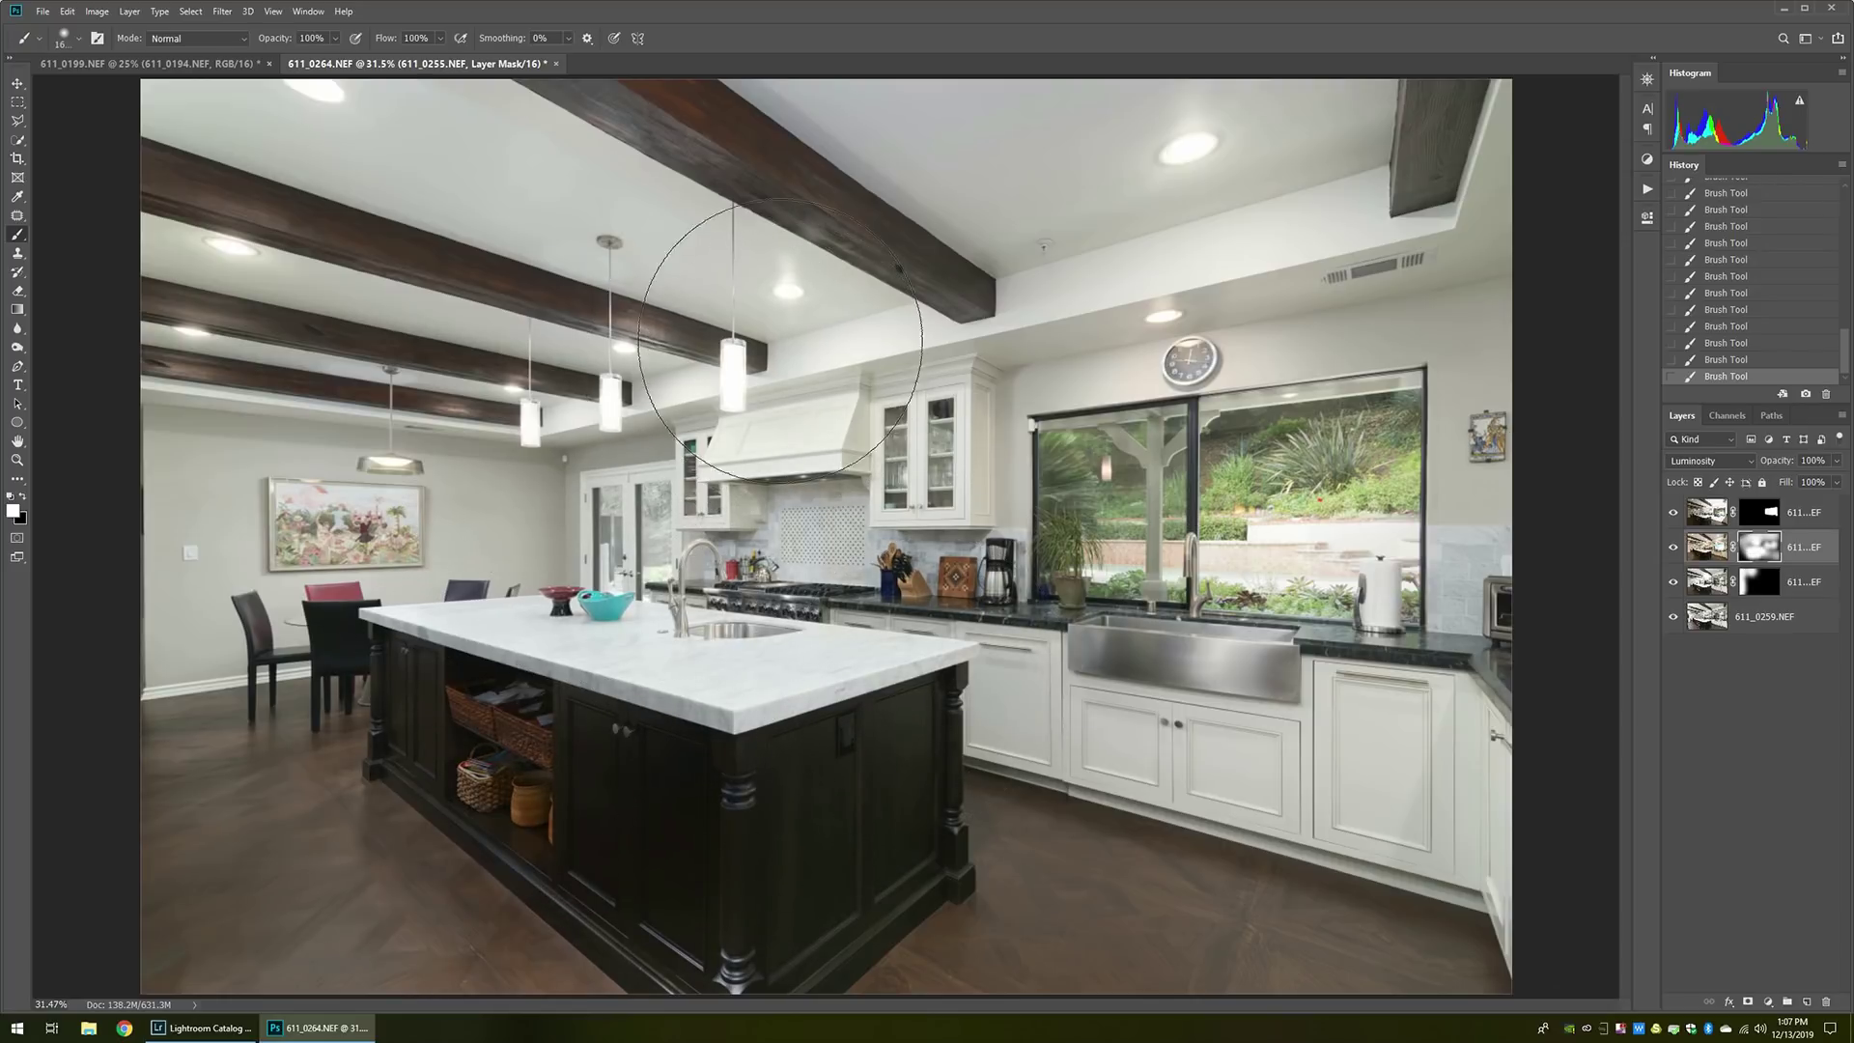